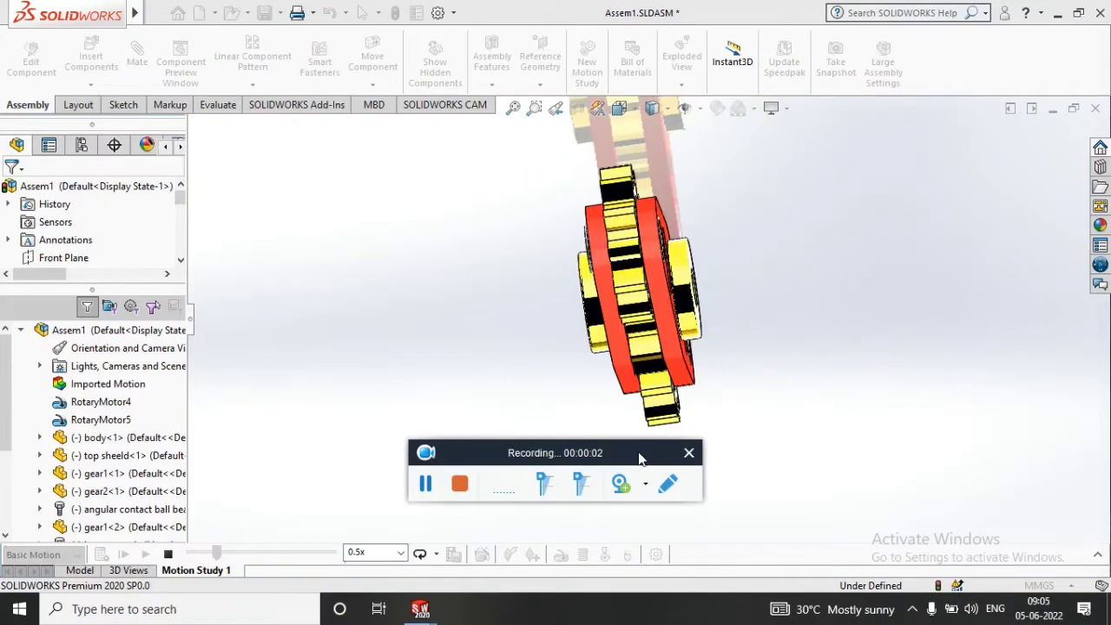
# - Create a new blank SOLIDWORKS part document
pyautogui.moveTo(640, 452); pyautogui.dragTo(661, 616)
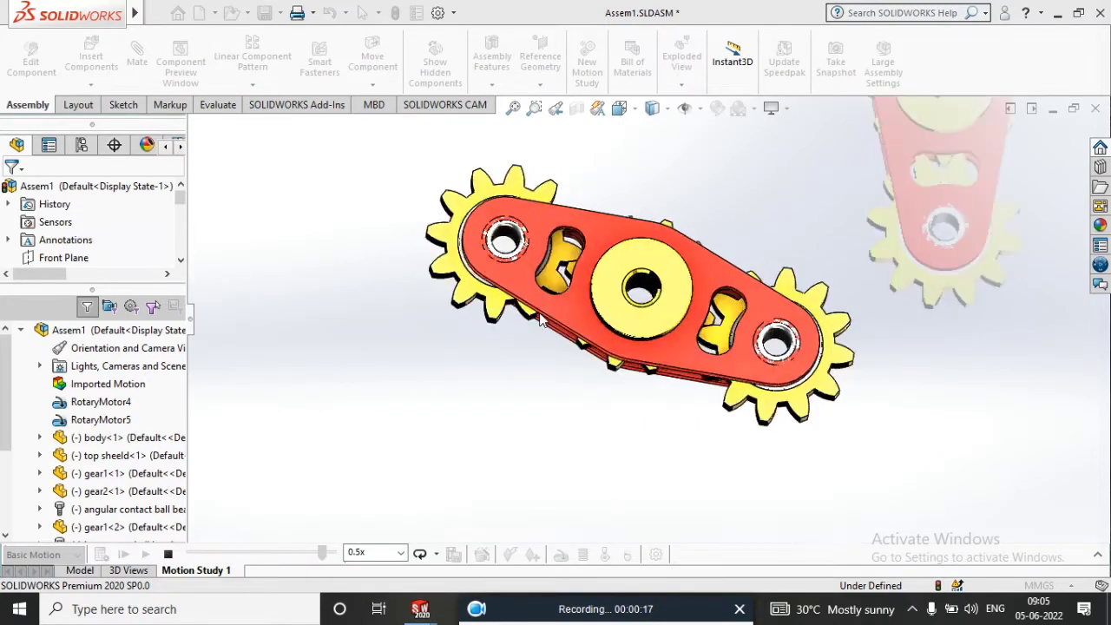
pyautogui.click(432, 532)
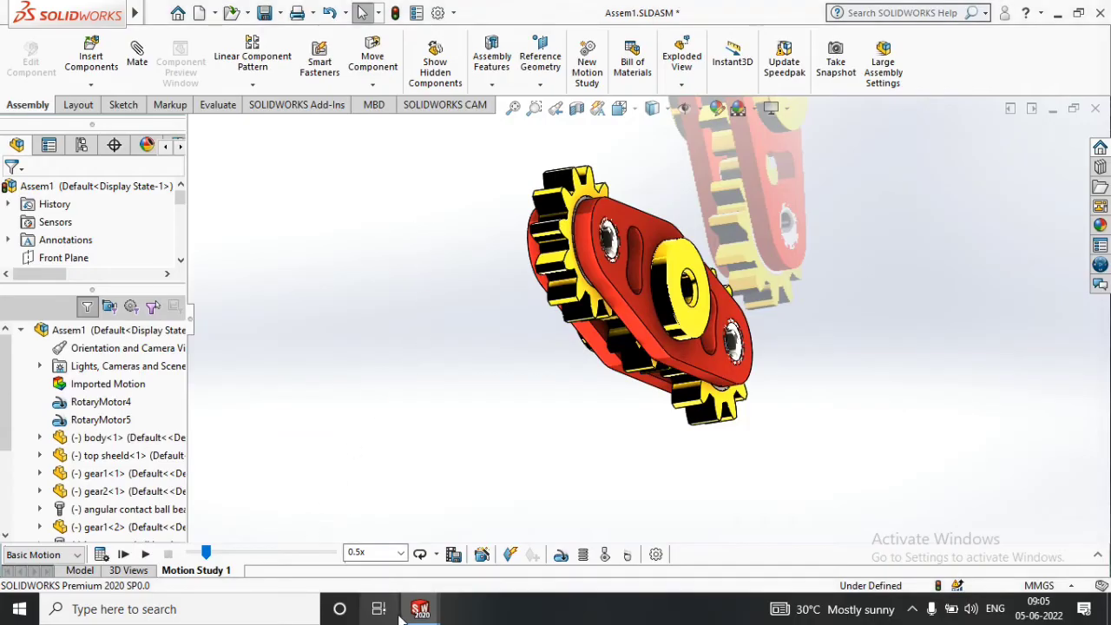
pyautogui.moveTo(134, 13)
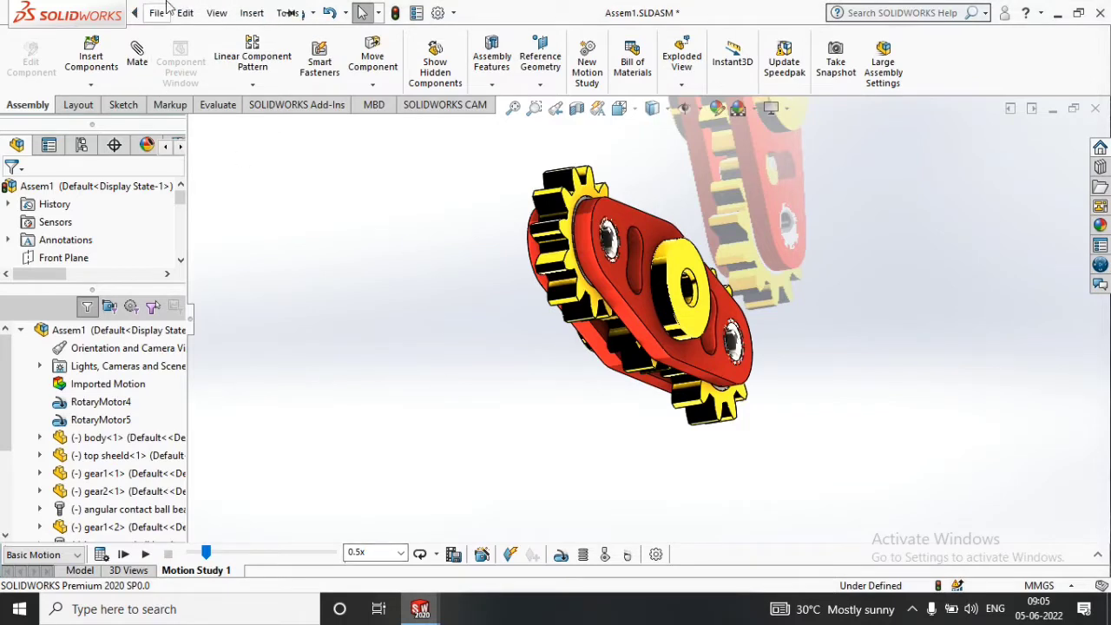
pyautogui.click(185, 12)
pyautogui.click(444, 273)
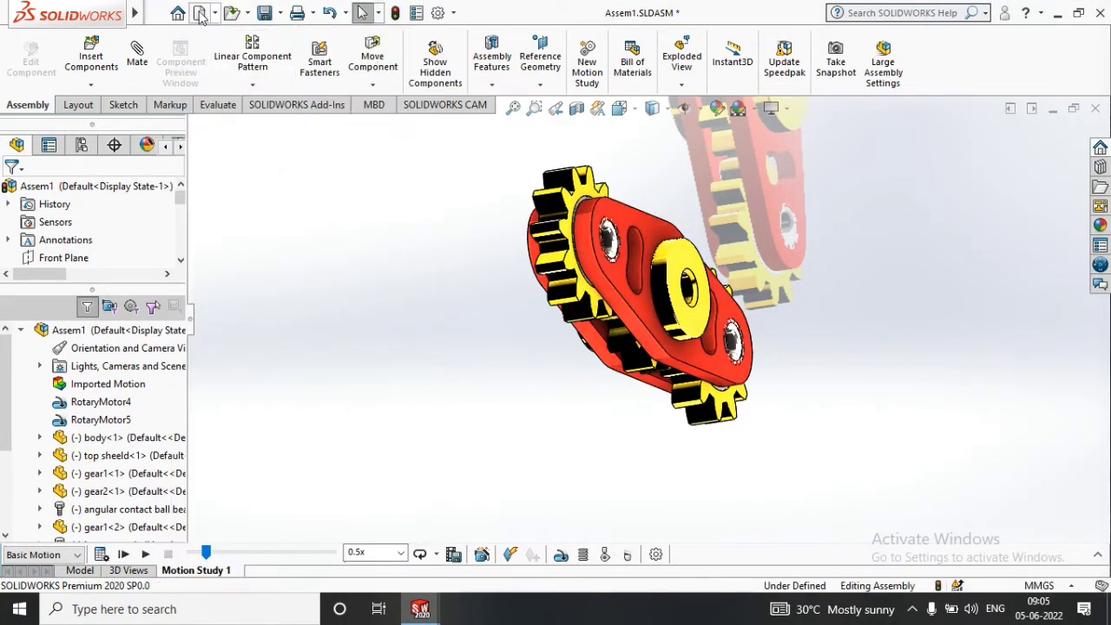
pyautogui.click(208, 14)
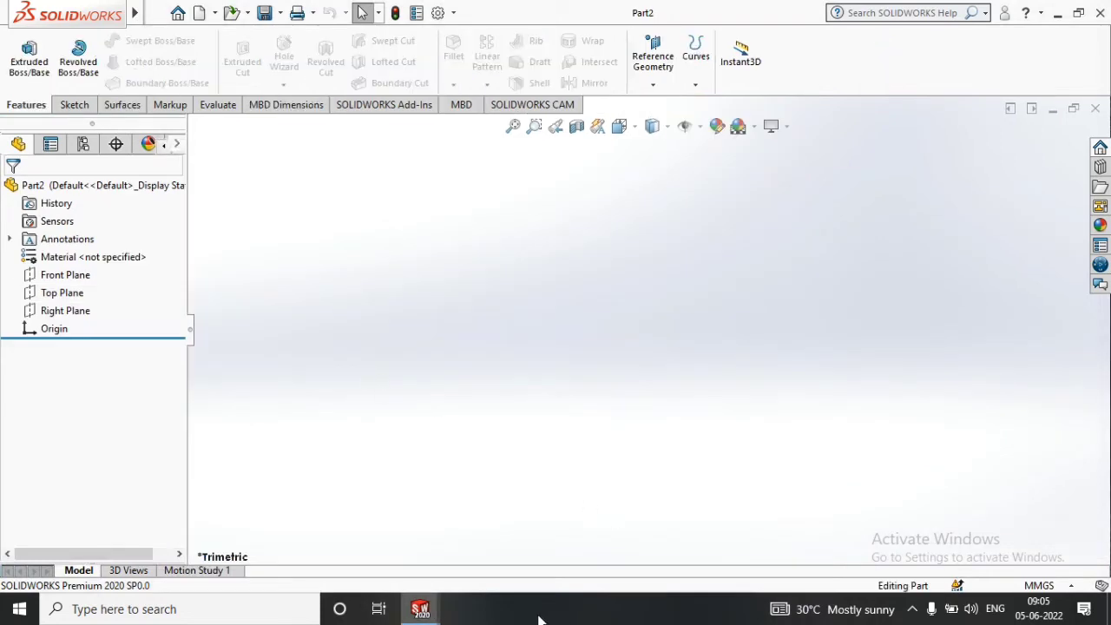
# - Bring the Part2 window back into view and select the Front Plane
pyautogui.click(1060, 21)
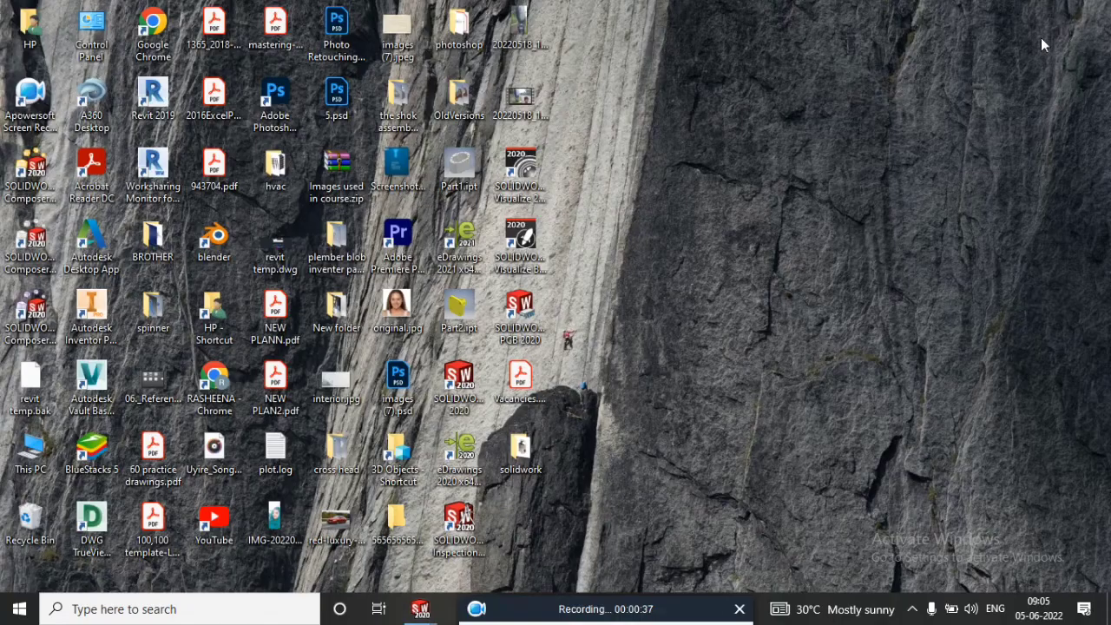
pyautogui.click(422, 609)
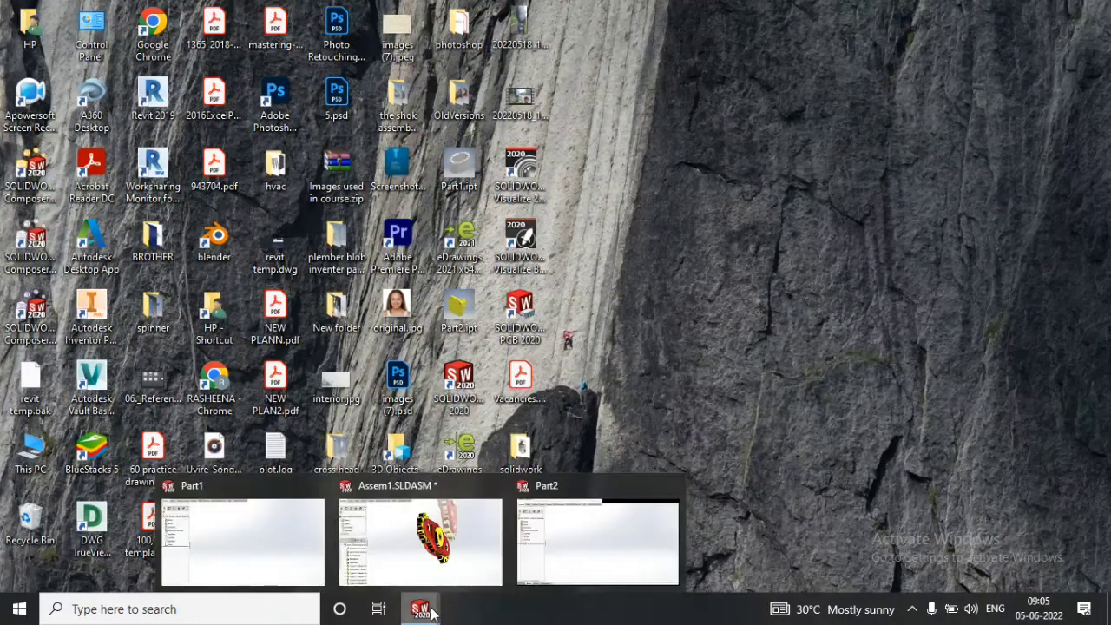
pyautogui.click(556, 531)
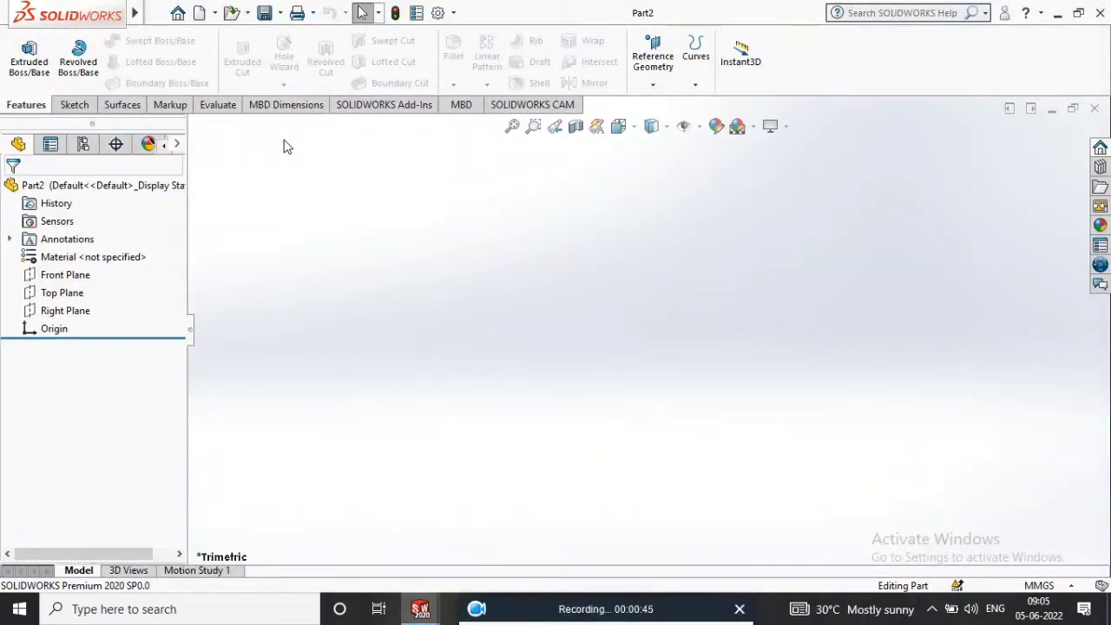
pyautogui.click(75, 277)
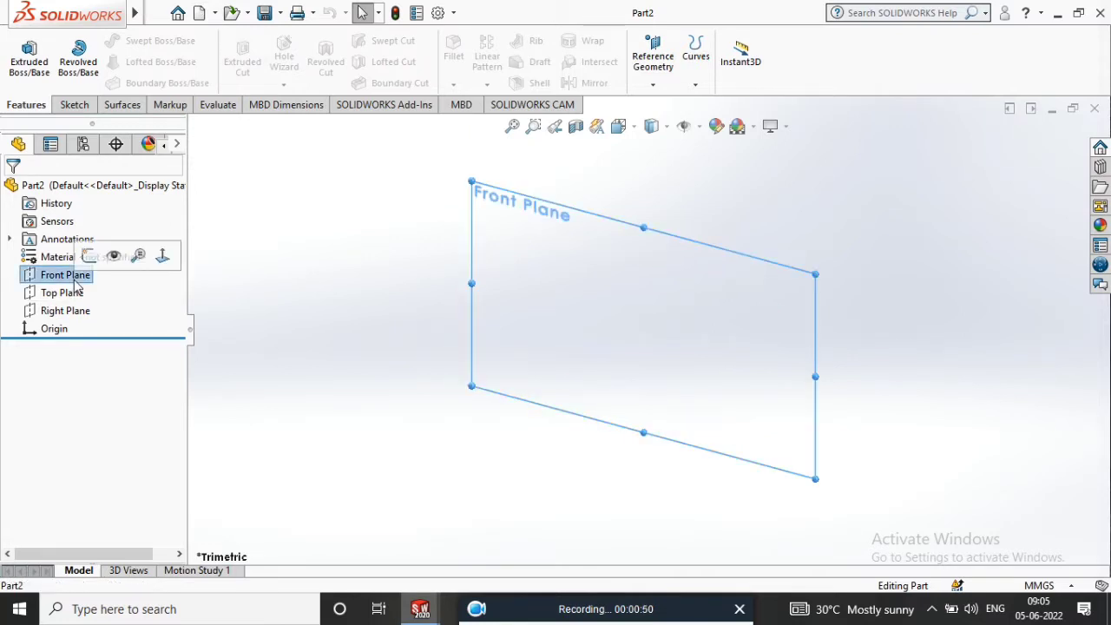
# - Start a sketch facing the Front Plane and draw two concentric circles at the origin
pyautogui.click(162, 257)
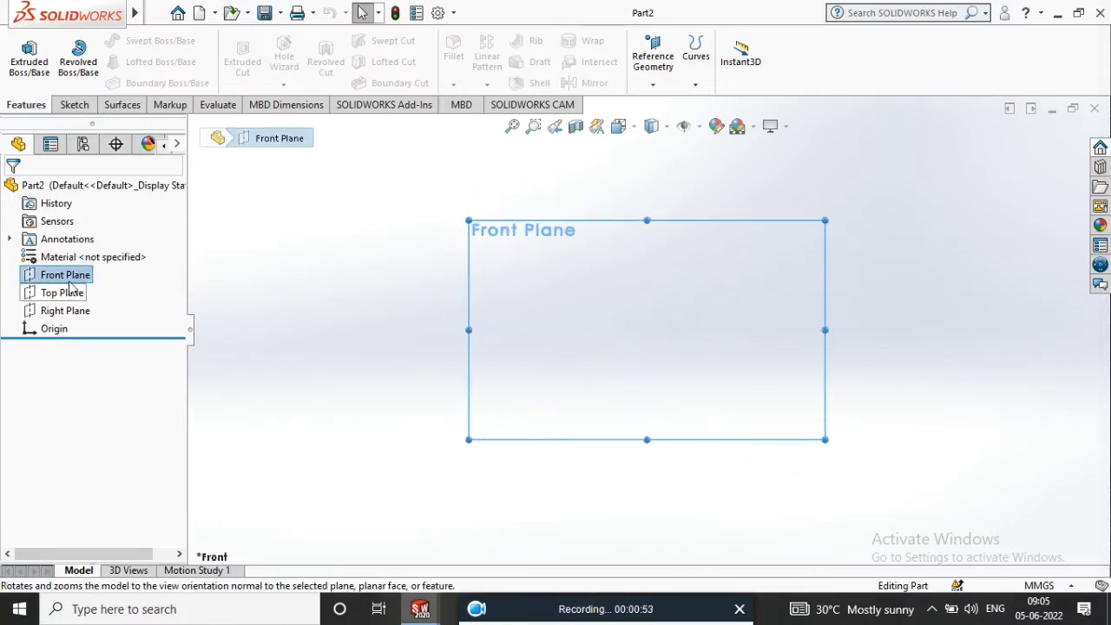
pyautogui.rightClick(634, 228)
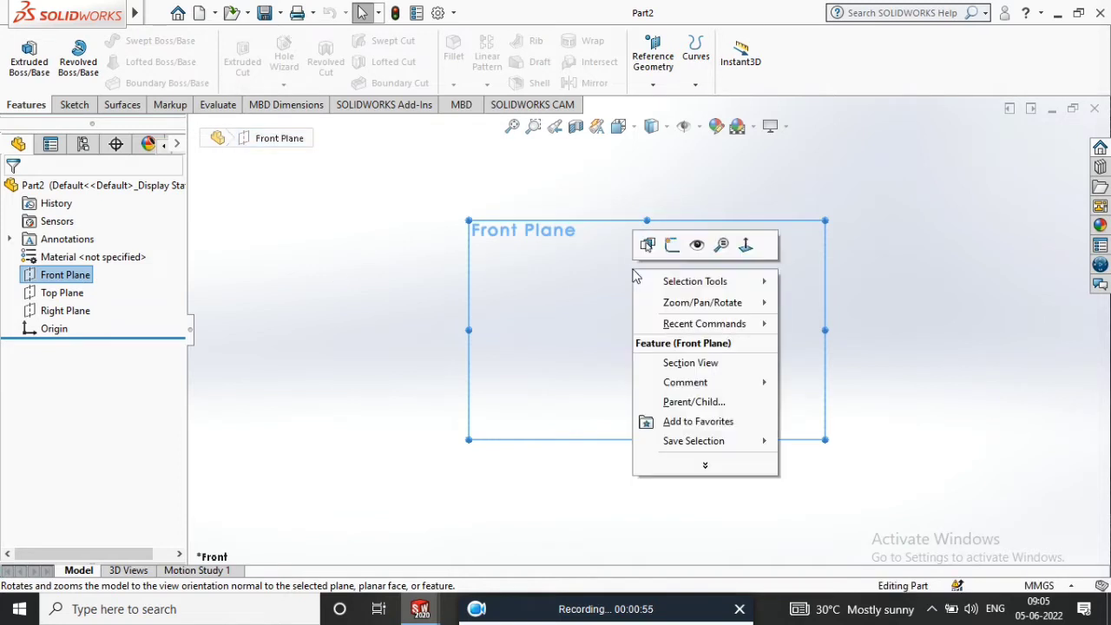
pyautogui.click(669, 241)
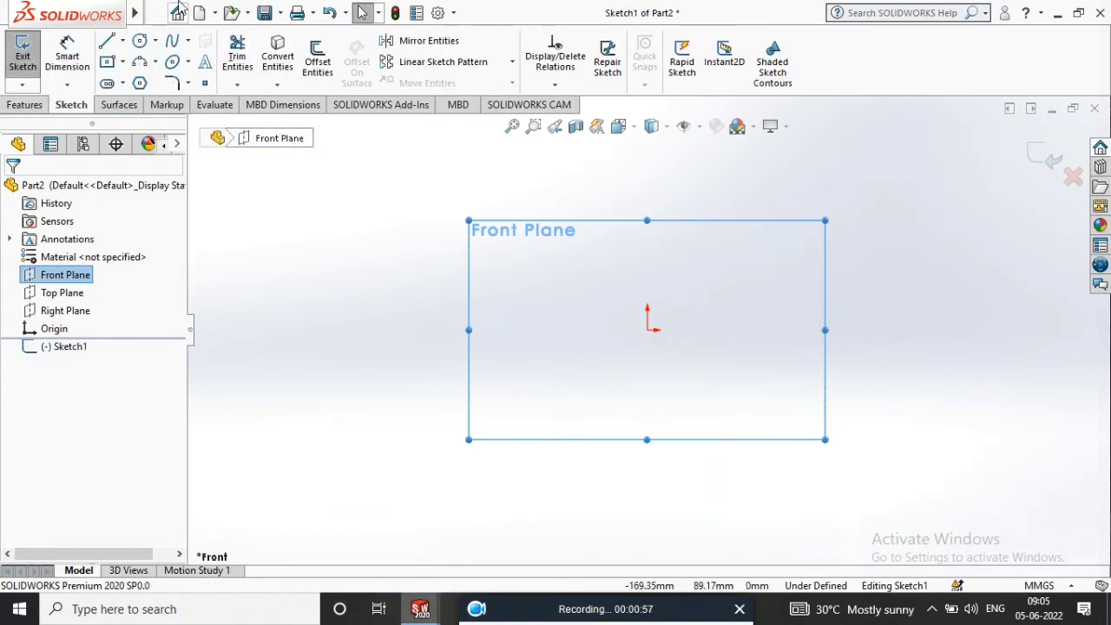
pyautogui.click(139, 43)
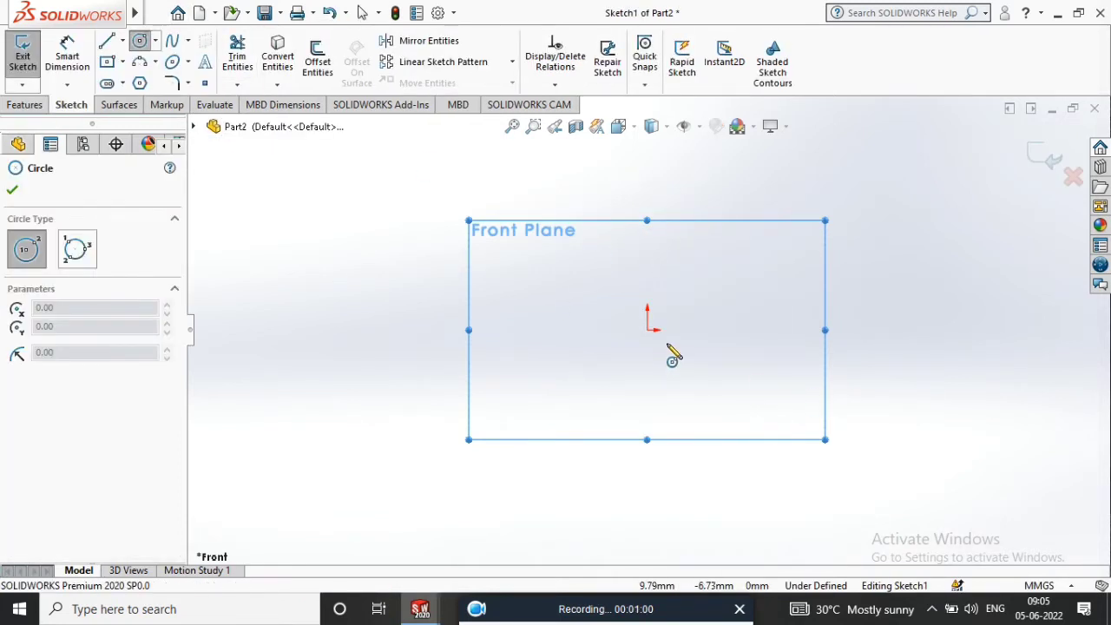
pyautogui.click(647, 330)
pyautogui.click(694, 401)
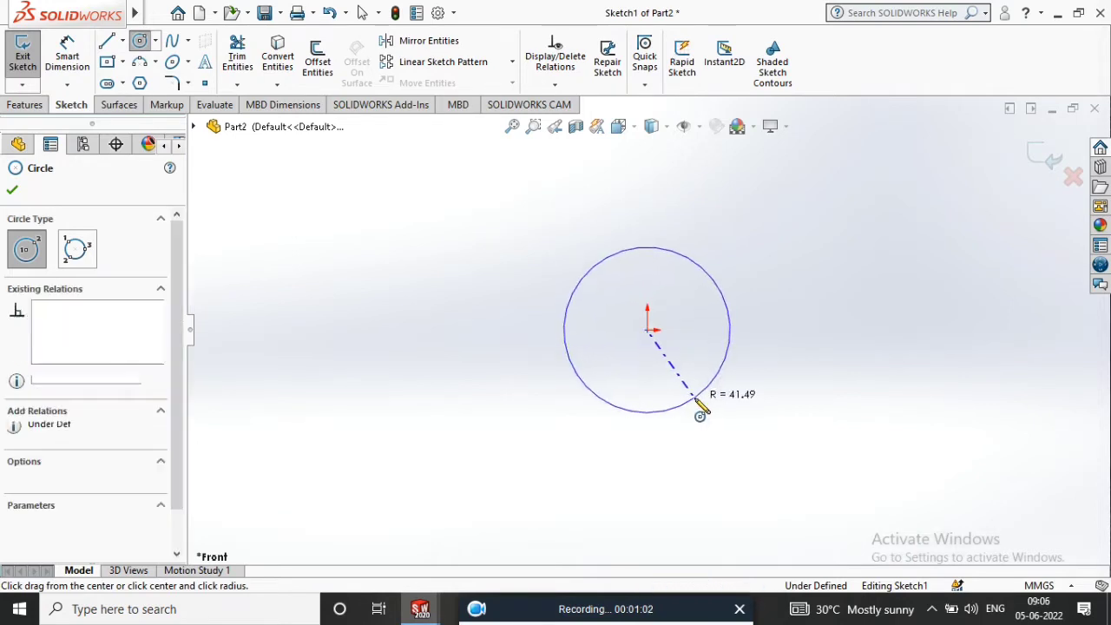
pyautogui.click(648, 330)
pyautogui.click(722, 454)
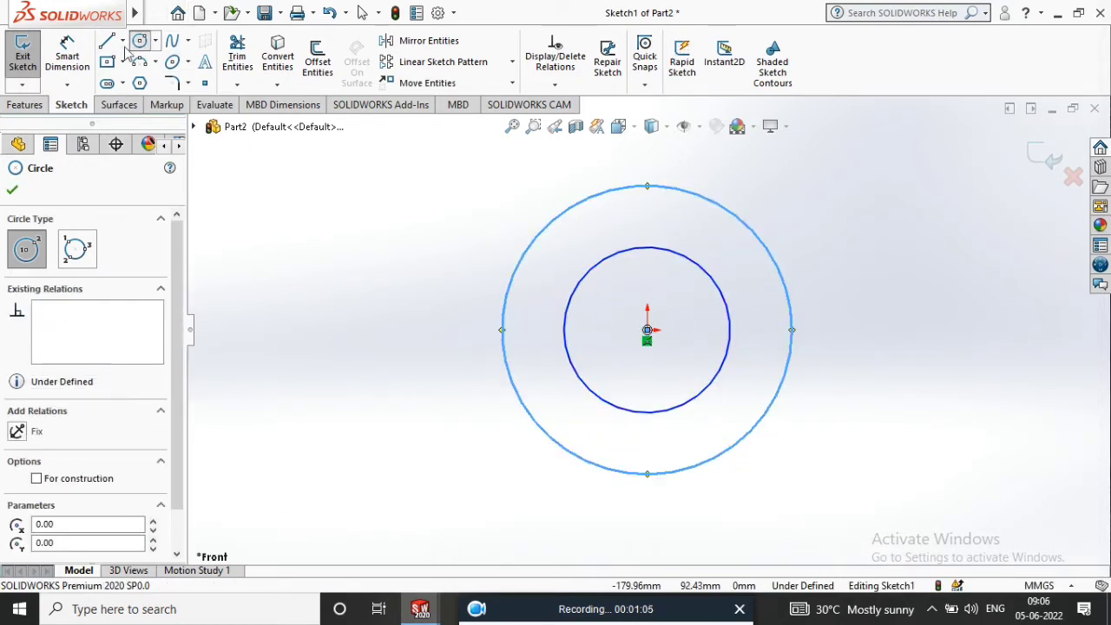
# - Dimension the outer circle to Ø30 mm and the inner circle to Ø24 mm
pyautogui.click(67, 56)
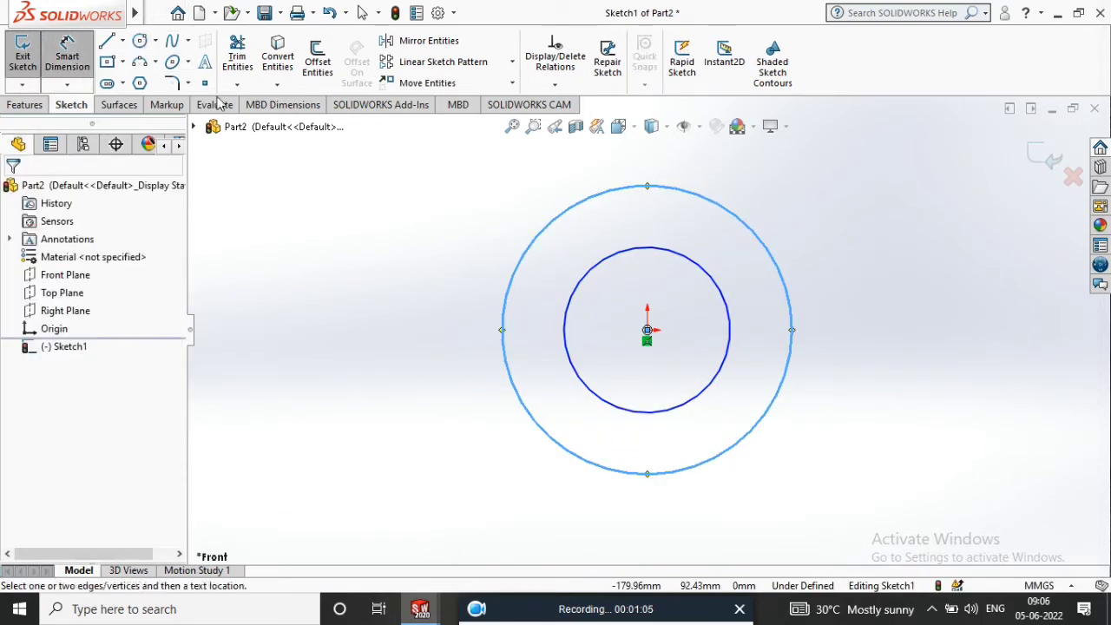
pyautogui.click(788, 269)
pyautogui.click(957, 289)
pyautogui.write('30')
pyautogui.press('Return')
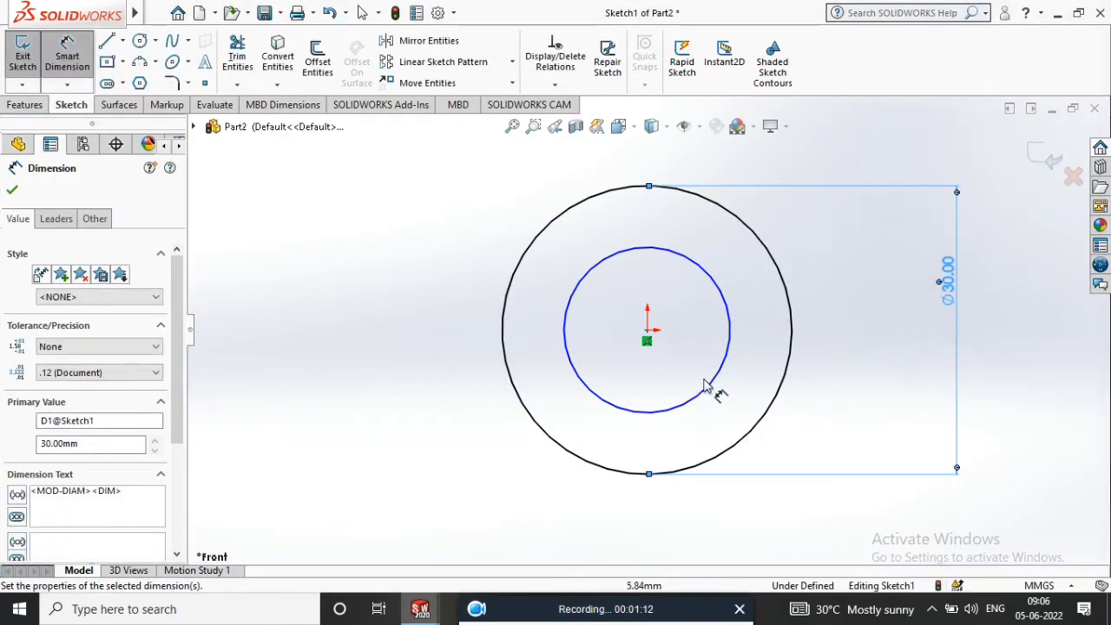
pyautogui.click(719, 389)
pyautogui.click(884, 398)
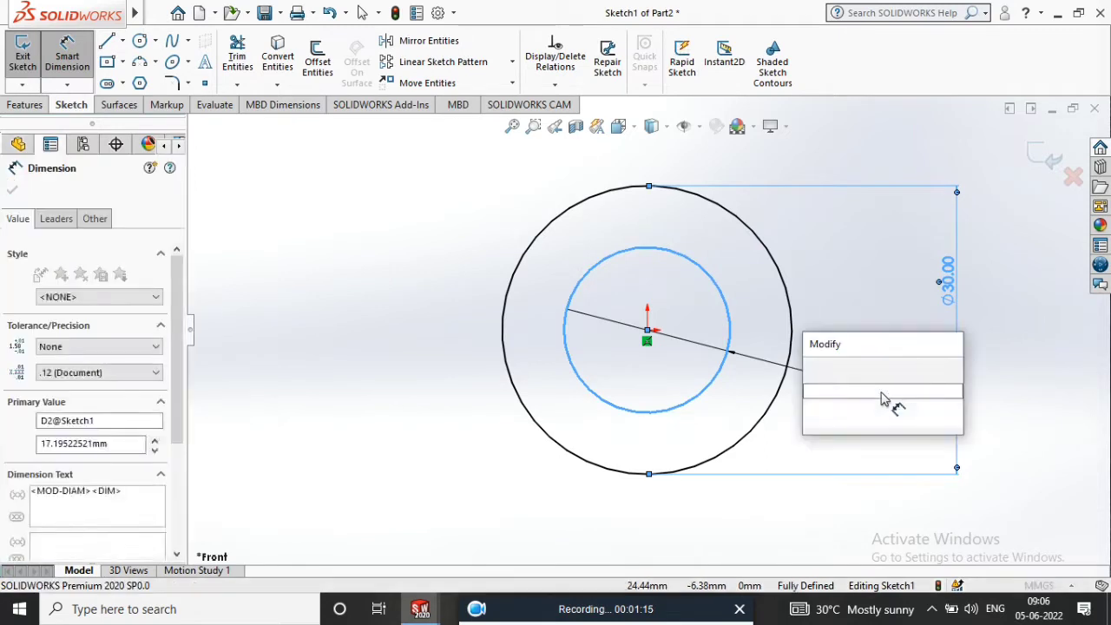
pyautogui.write('16')
pyautogui.press('Return')
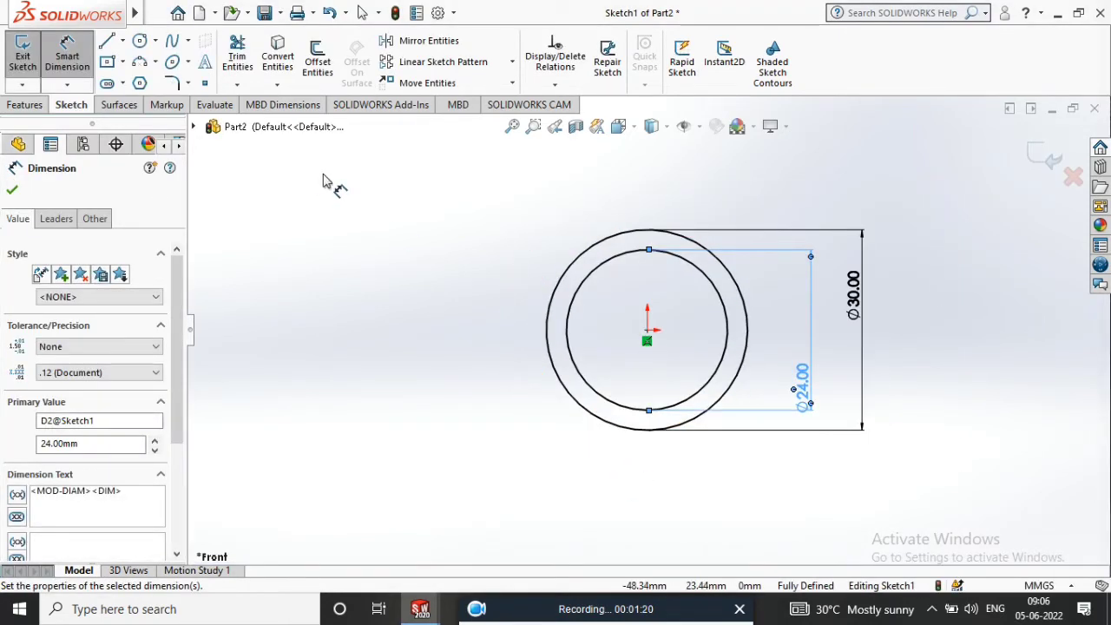
pyautogui.press('Escape')
pyautogui.click(122, 41)
pyautogui.click(125, 80)
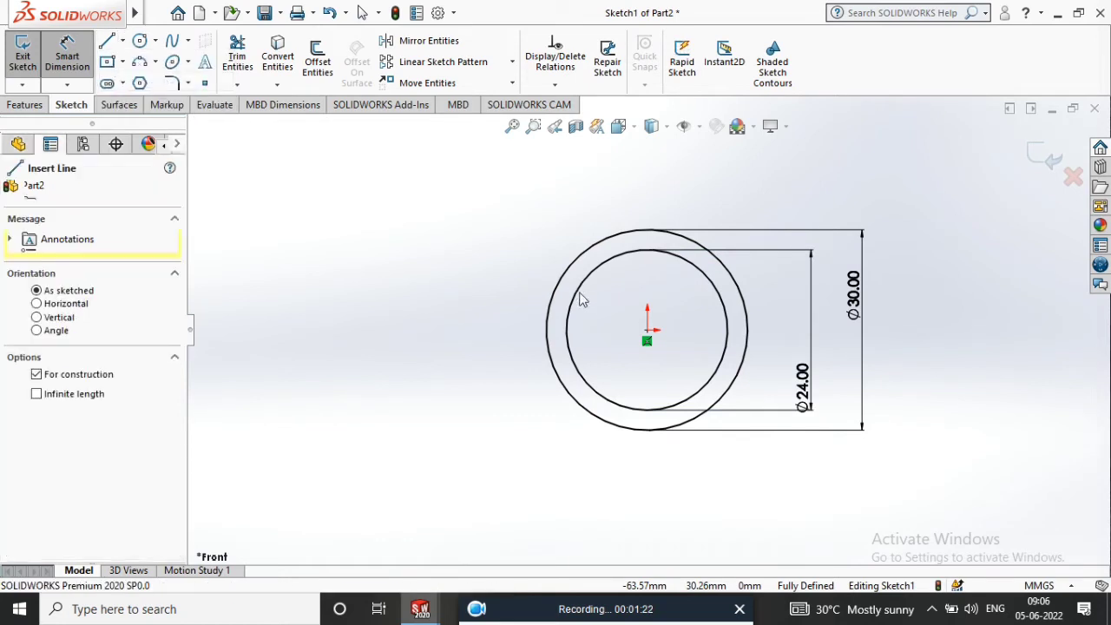
# - Draw a vertical centerline from the origin up above the circles
pyautogui.click(647, 330)
pyautogui.click(643, 181)
pyautogui.rightClick(579, 231)
pyautogui.click(579, 232)
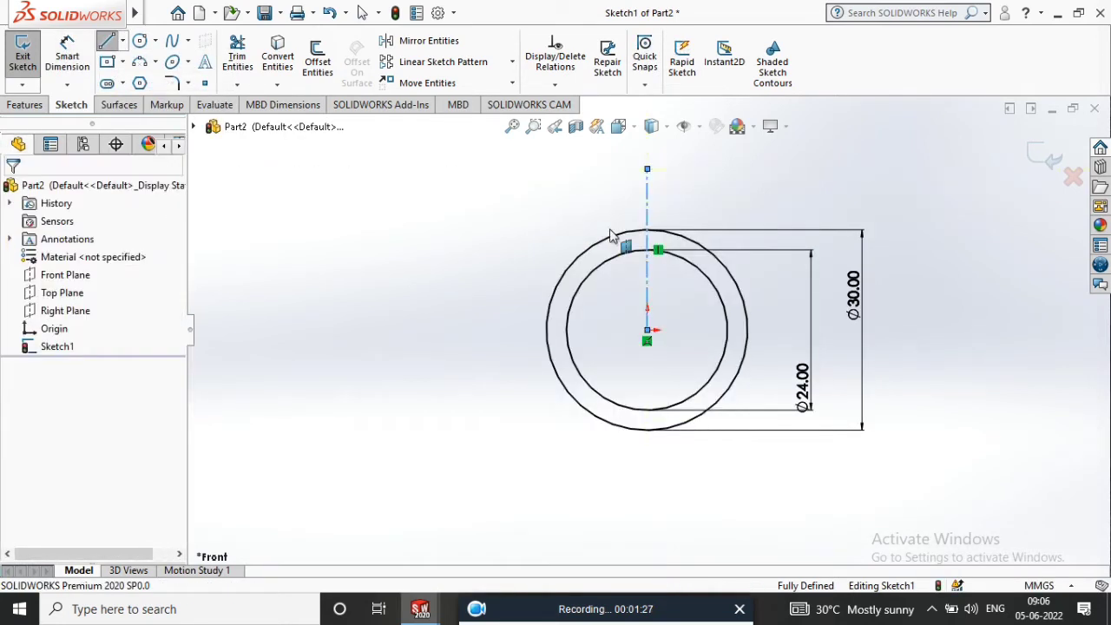
pyautogui.scroll(-2, 697, 210)
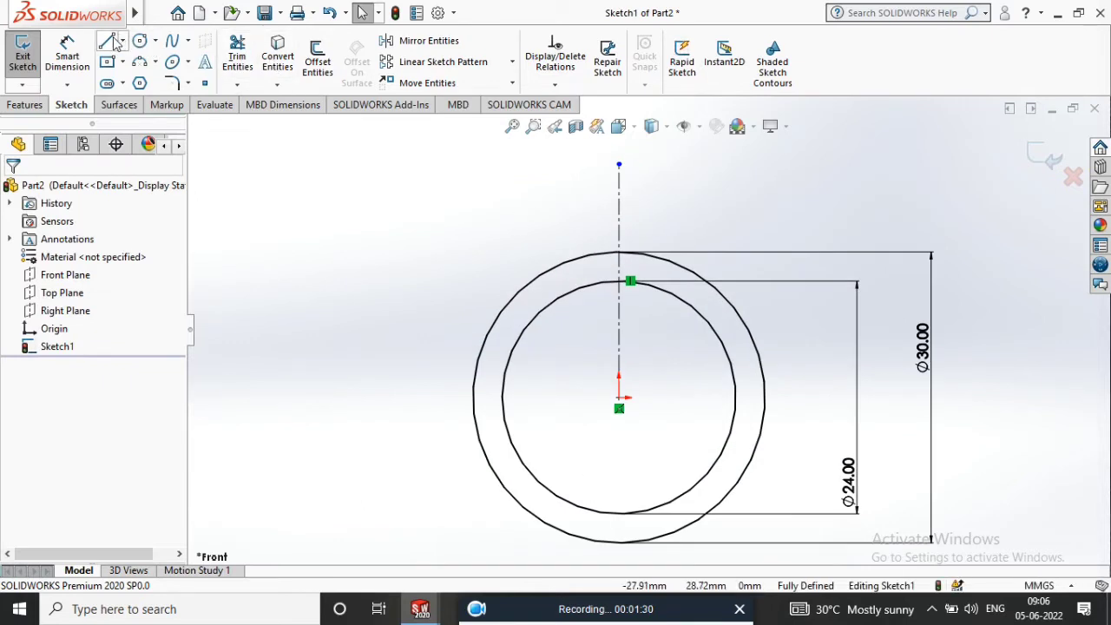
# - Draw a short horizontal line above the circles near the centerline
pyautogui.click(107, 41)
pyautogui.click(600, 195)
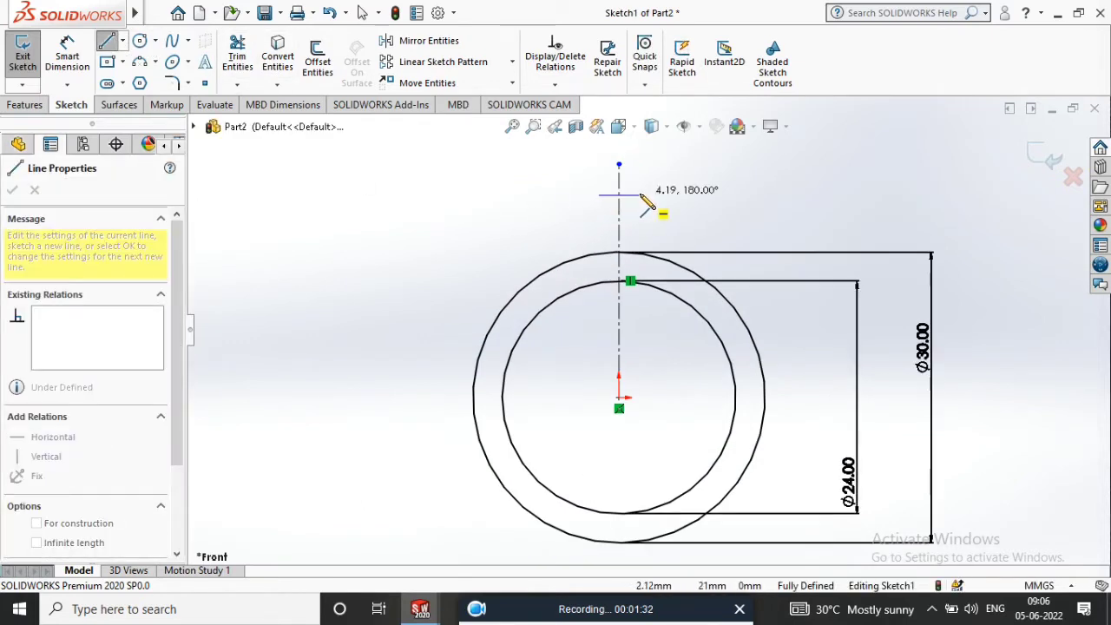
pyautogui.click(647, 198)
pyautogui.rightClick(682, 207)
pyautogui.click(700, 215)
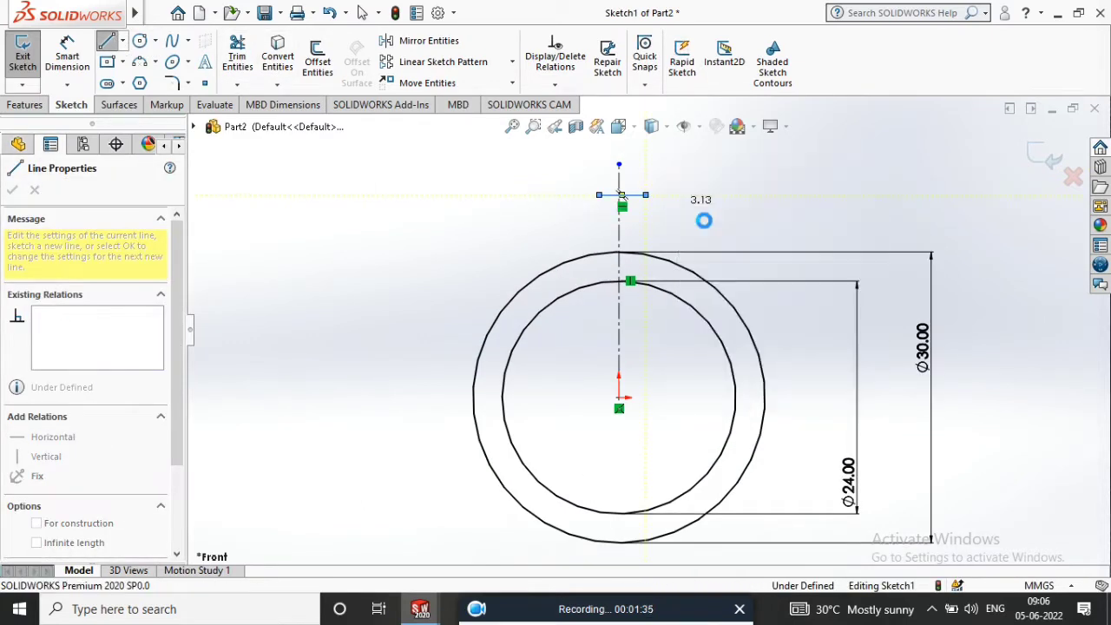
pyautogui.scroll(-2, 635, 202)
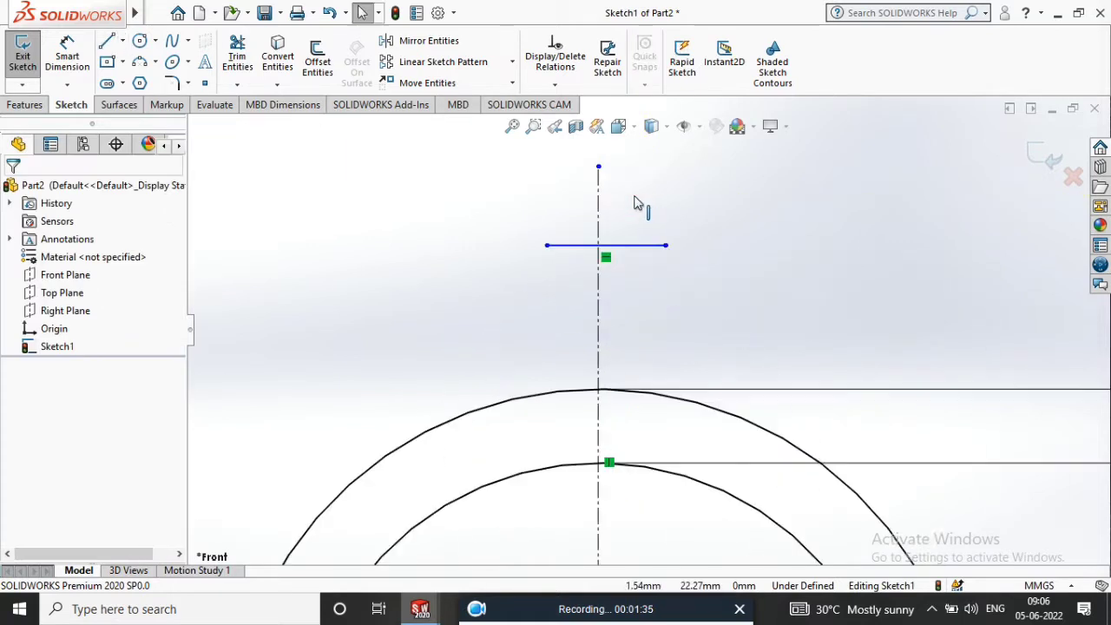
# - Add a Coincident relation between the short line and the centerline
pyautogui.click(606, 249)
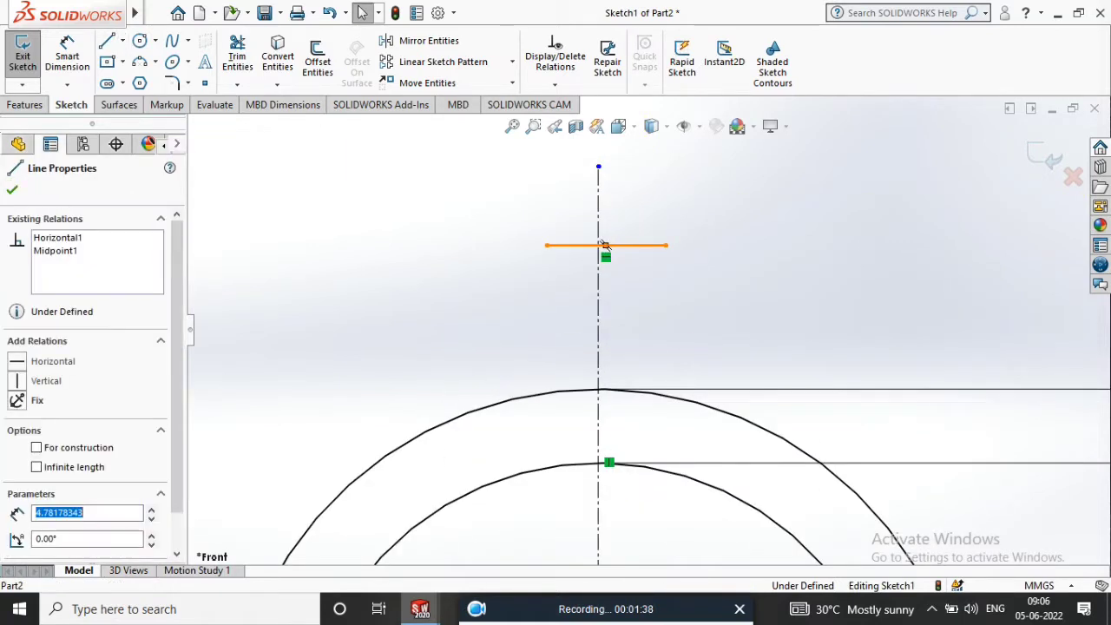
pyautogui.keyDown('ctrl'); pyautogui.click(604, 295); pyautogui.keyUp('ctrl')
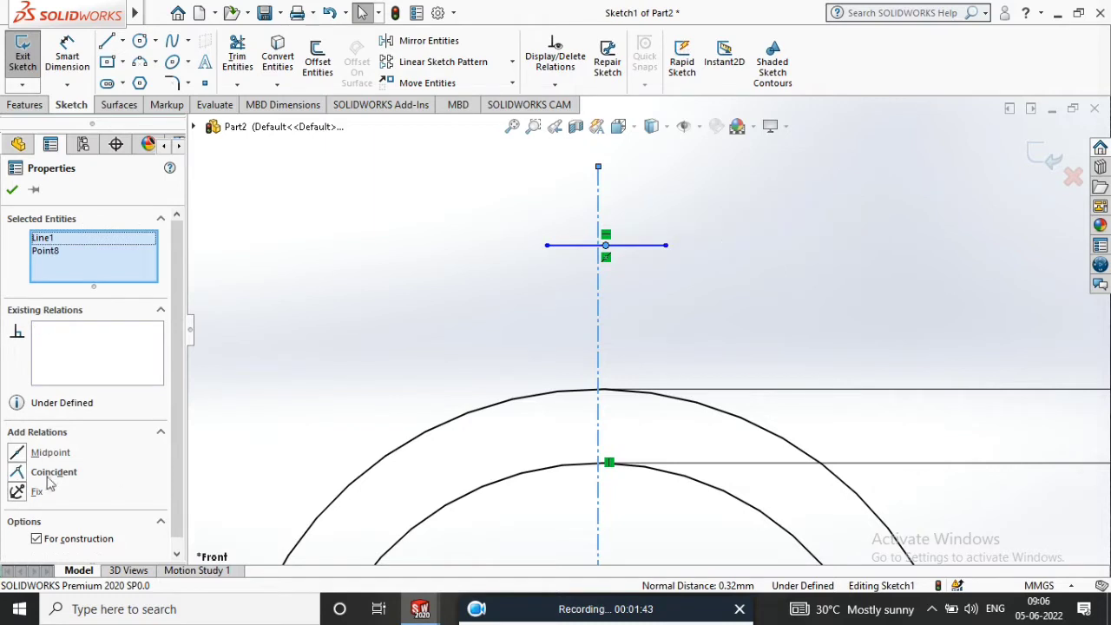
pyautogui.click(22, 460)
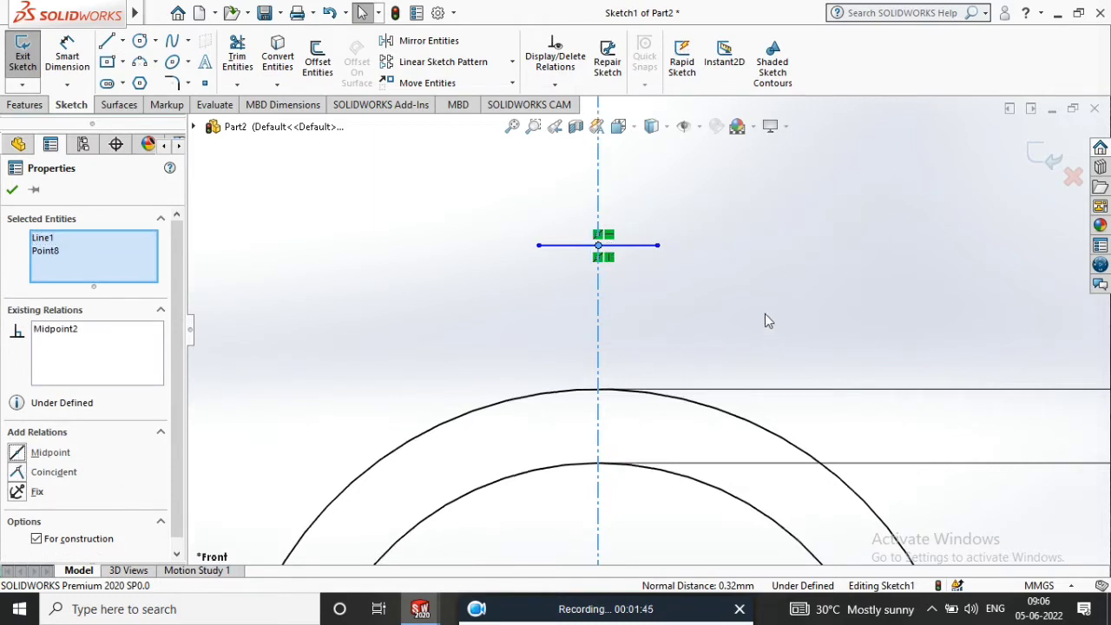
pyautogui.scroll(3, 767, 332)
pyautogui.click(736, 265)
pyautogui.scroll(2, 736, 265)
pyautogui.scroll(-1, 679, 313)
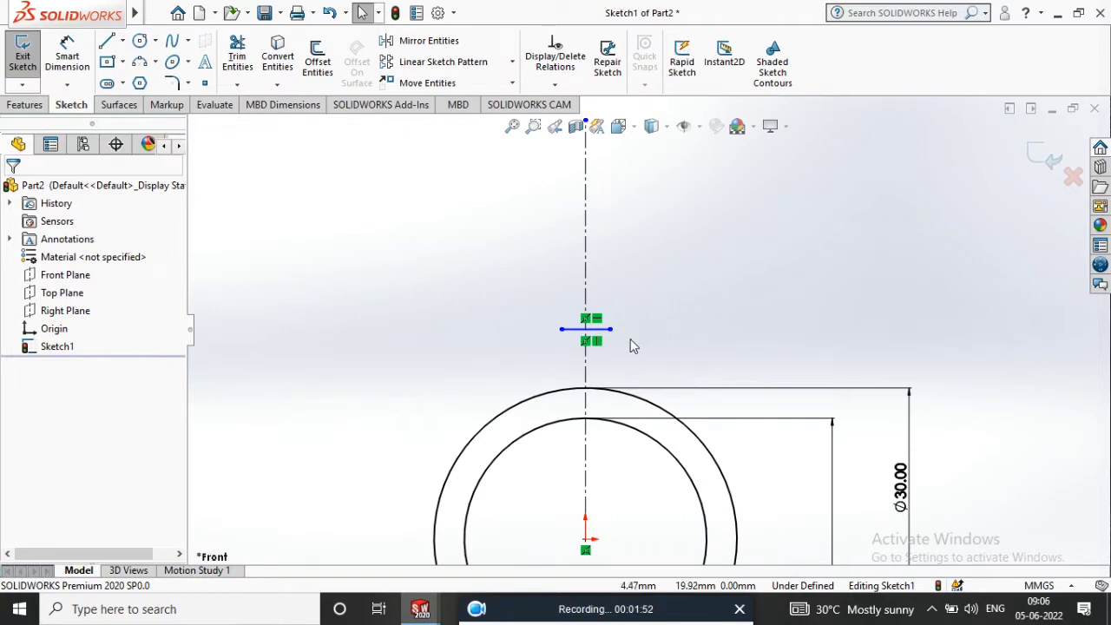
# - Make the short line's midpoint coincident with the centerline
pyautogui.click(586, 260)
pyautogui.keyDown('ctrl'); pyautogui.click(586, 329); pyautogui.keyUp('ctrl')
pyautogui.scroll(2, 607, 330)
pyautogui.scroll(-3, 647, 330)
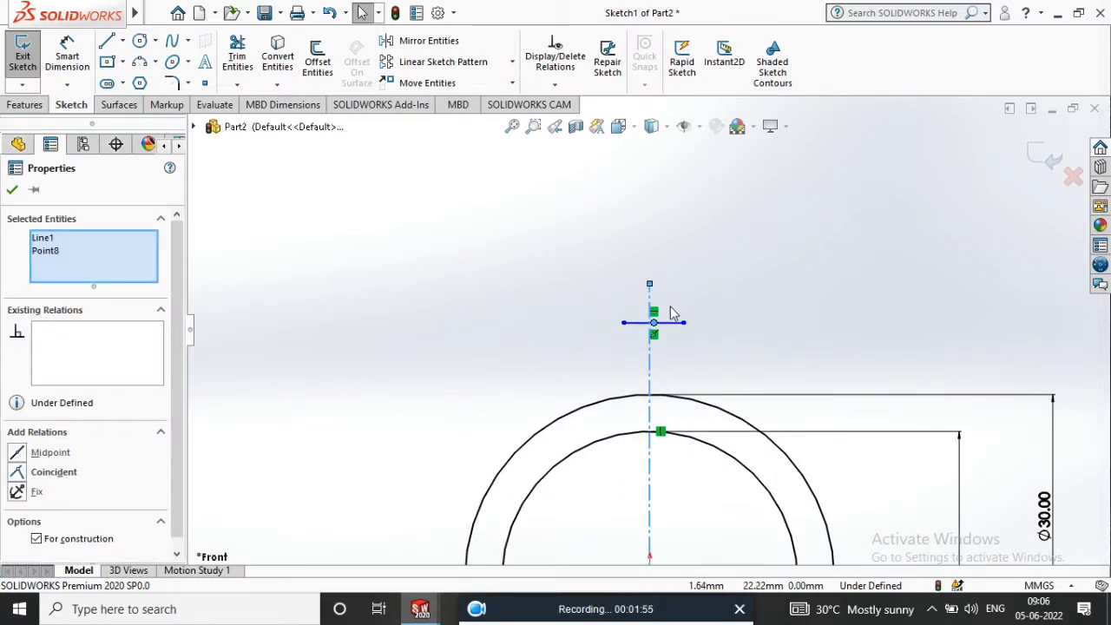
pyautogui.click(17, 472)
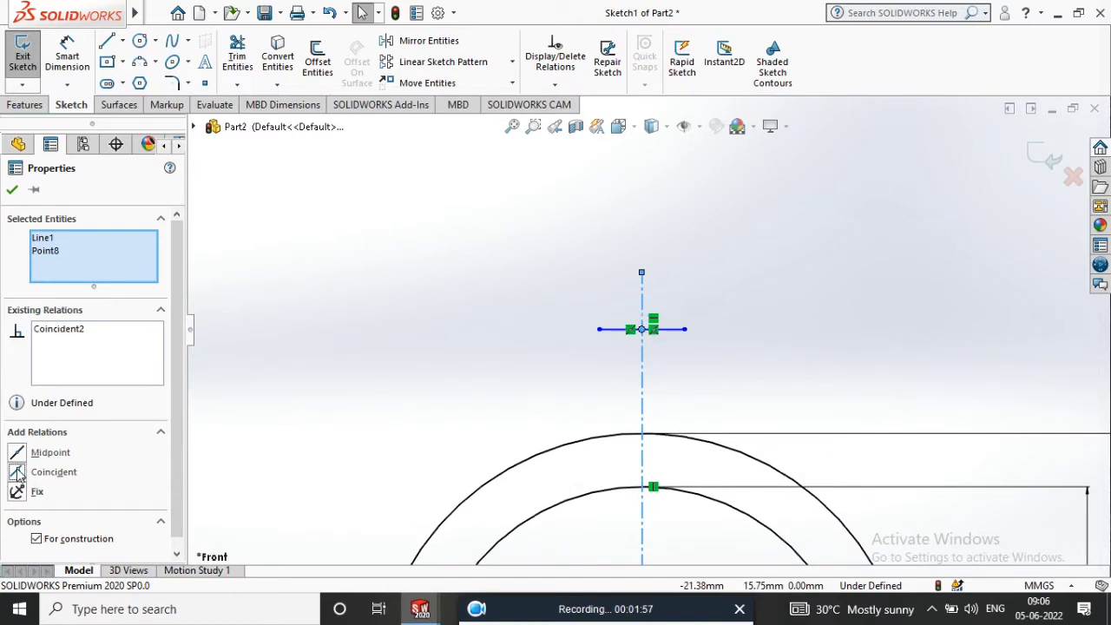
pyautogui.click(779, 293)
pyautogui.scroll(3, 677, 399)
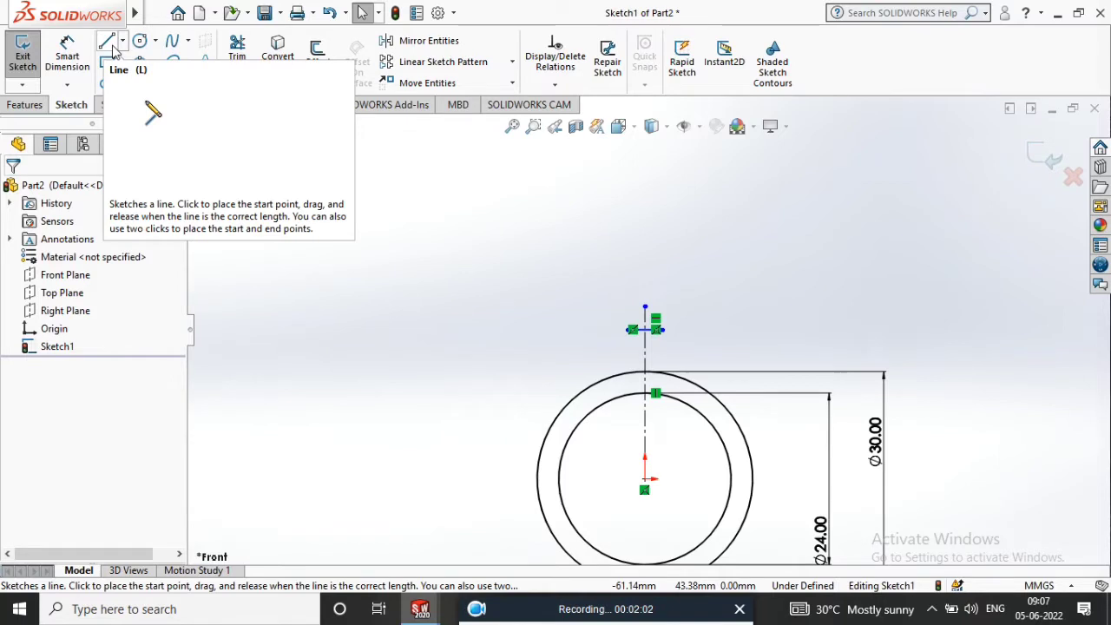
# - Draw a three-point arc from the short line's left end to the outer circle
pyautogui.click(139, 61)
pyautogui.scroll(-3, 633, 352)
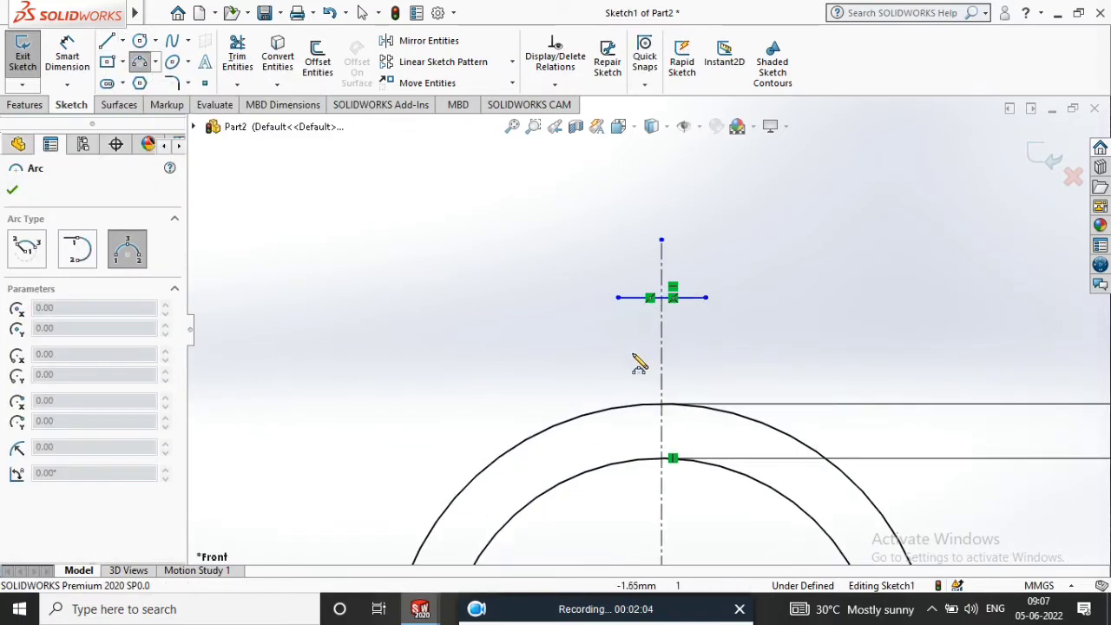
pyautogui.click(618, 298)
pyautogui.click(563, 423)
pyautogui.click(574, 358)
pyautogui.click(573, 357)
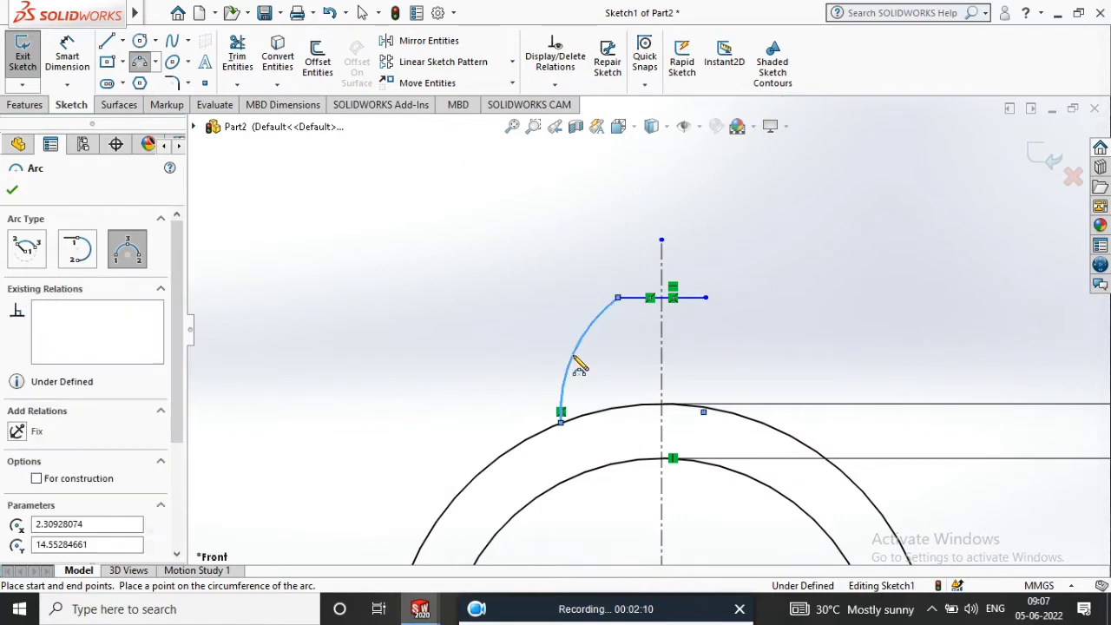
pyautogui.rightClick(498, 315)
pyautogui.click(523, 320)
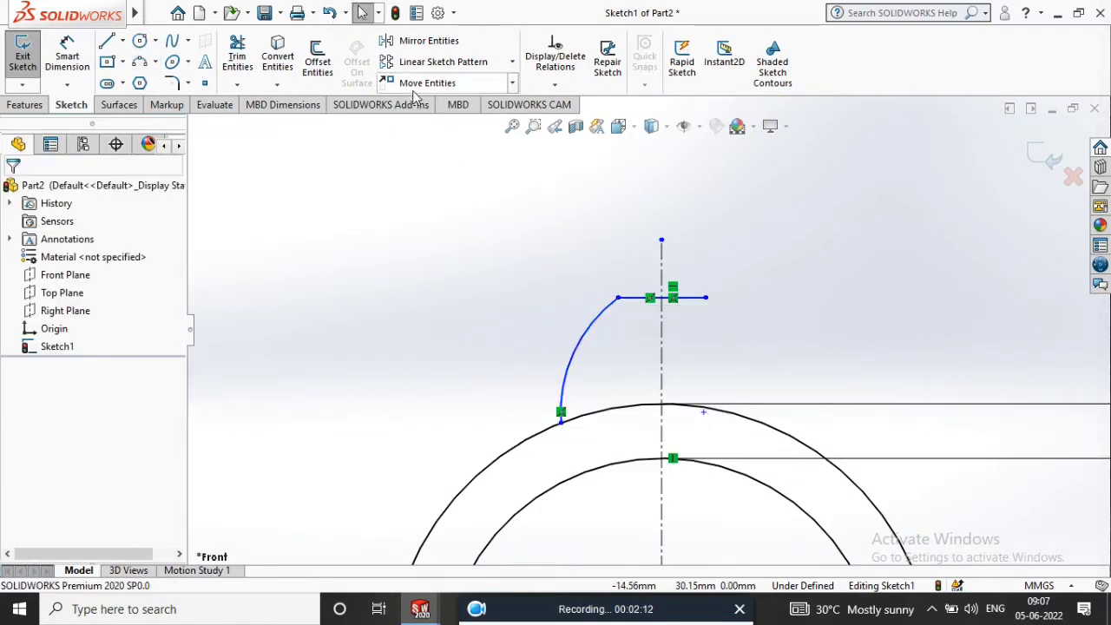
# - Mirror the arc about the vertical centerline
pyautogui.click(420, 41)
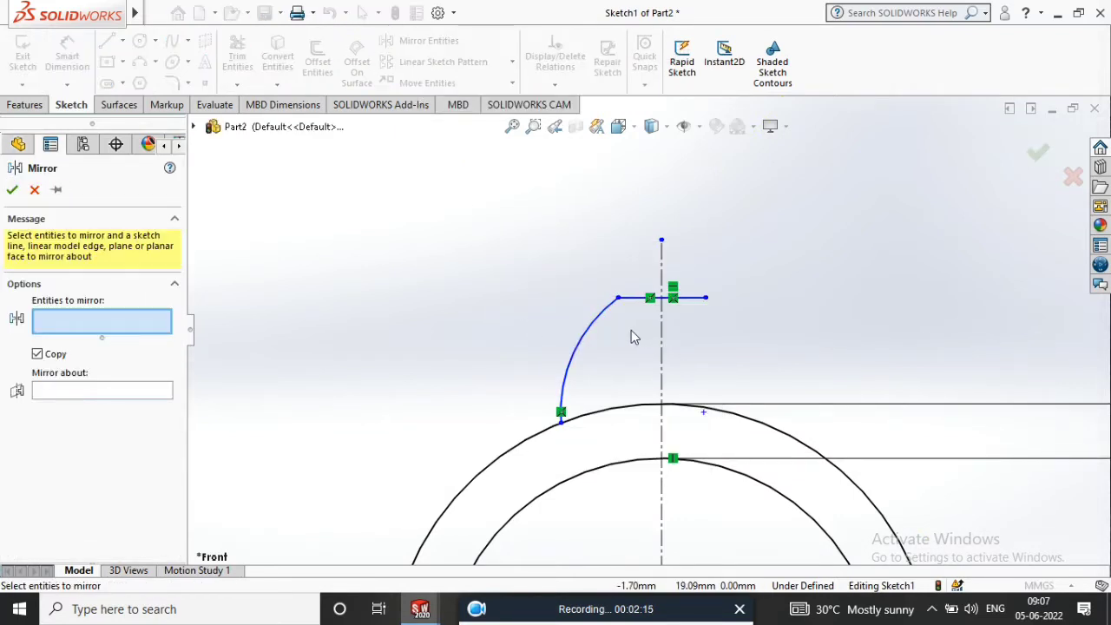
pyautogui.moveTo(631, 332); pyautogui.dragTo(533, 386)
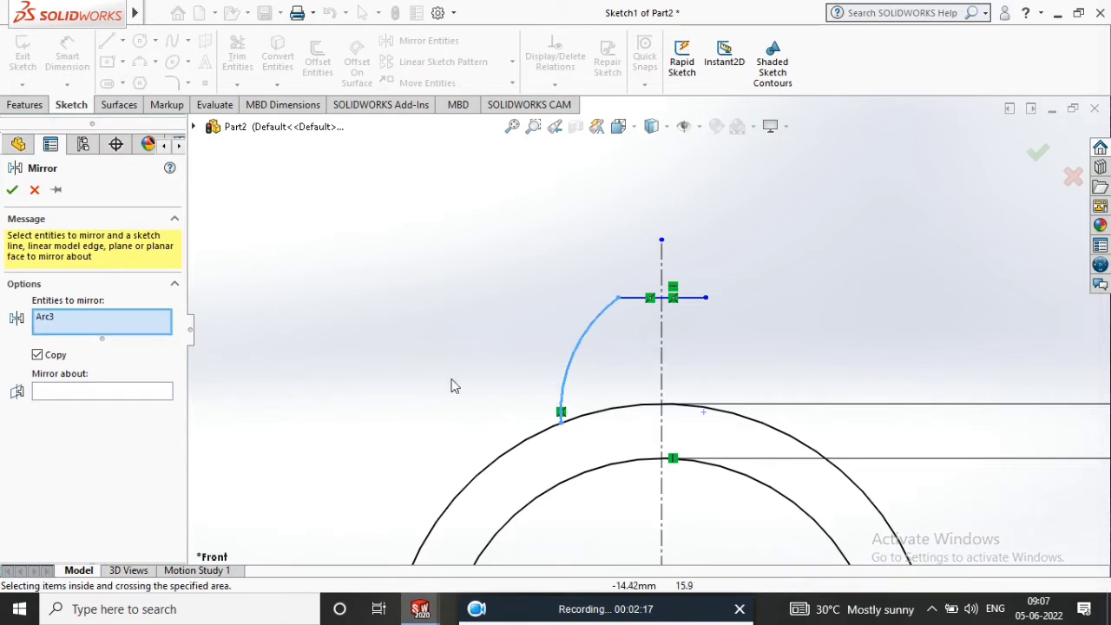
pyautogui.click(164, 392)
pyautogui.click(664, 365)
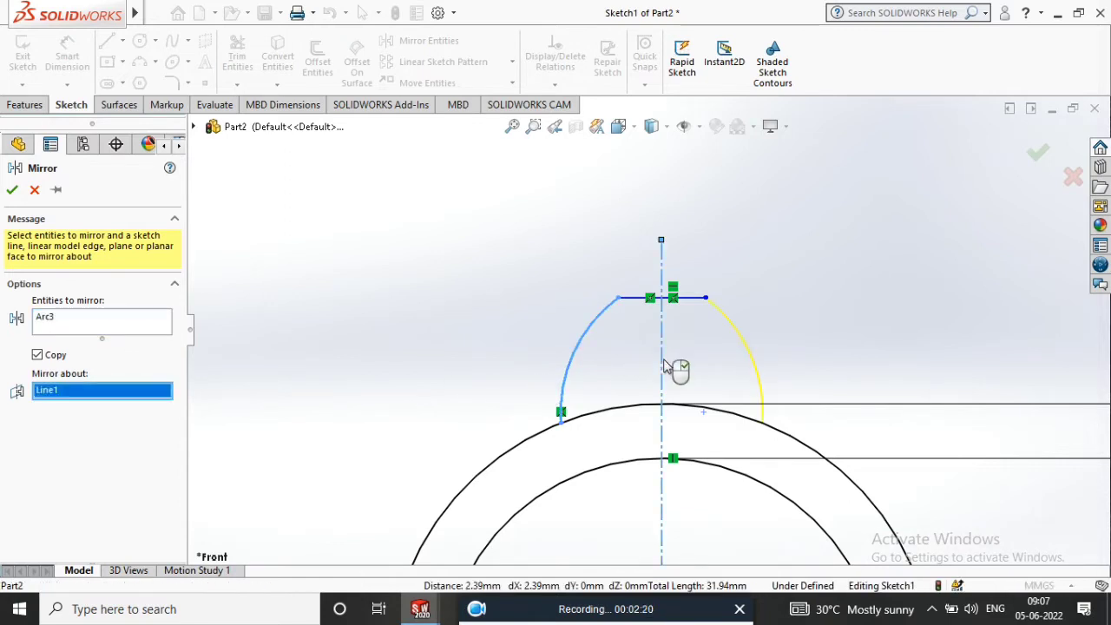
pyautogui.click(13, 189)
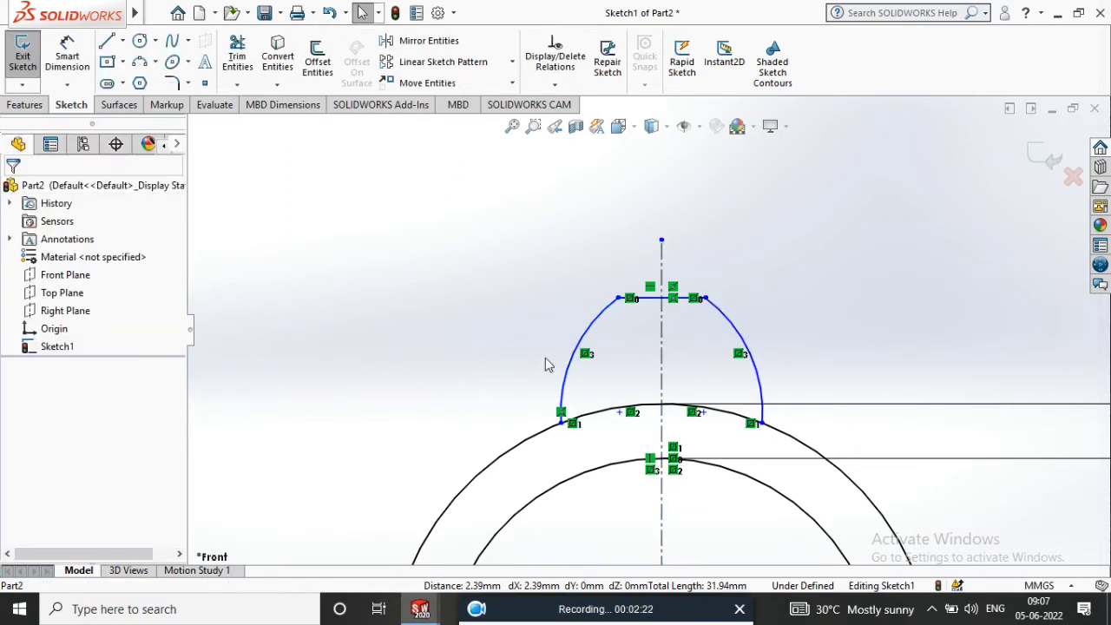
pyautogui.scroll(5, 655, 347)
# - Dimension the tooth height from the top line to the centre as 20 mm
pyautogui.click(66, 54)
pyautogui.scroll(-2, 658, 447)
pyautogui.scroll(-2, 658, 265)
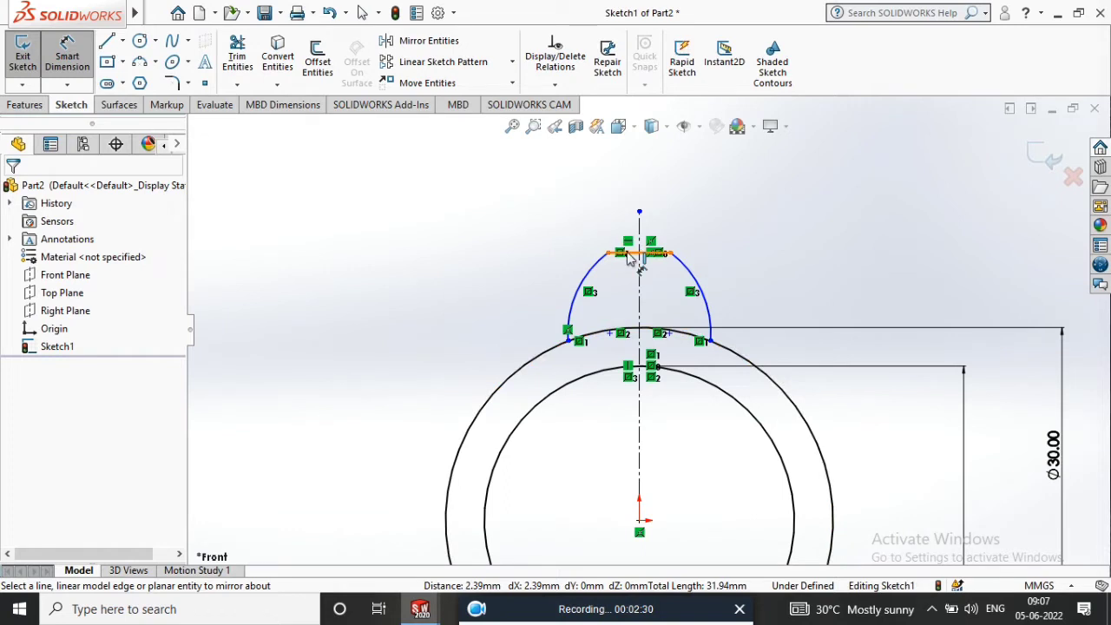
pyautogui.click(629, 253)
pyautogui.click(640, 520)
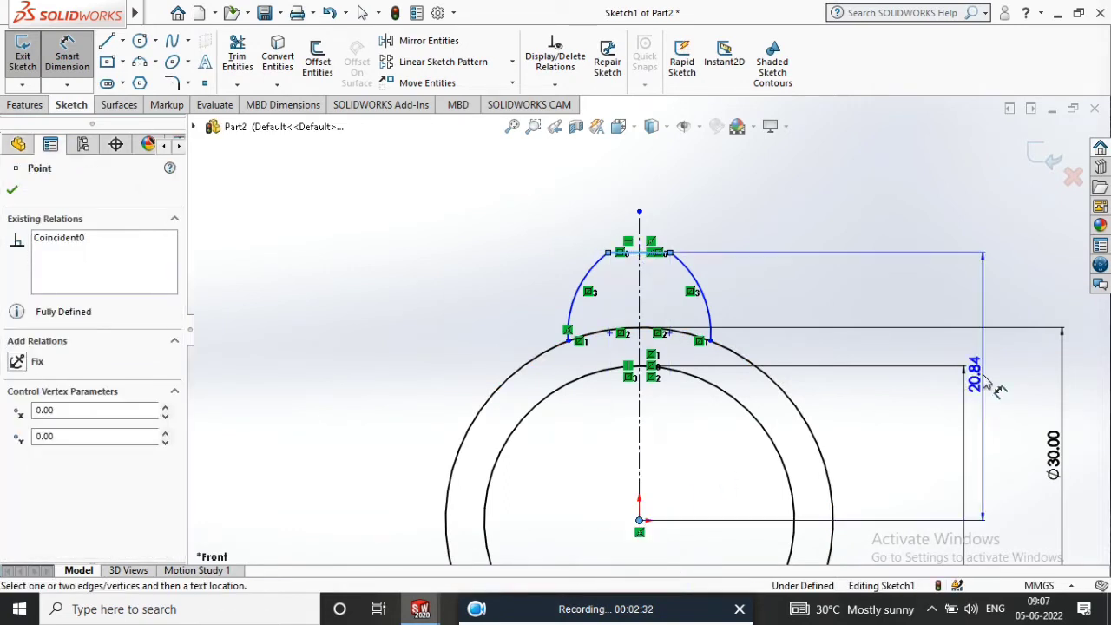
pyautogui.scroll(2, 989, 360)
pyautogui.click(995, 375)
pyautogui.write('20')
pyautogui.press('Return')
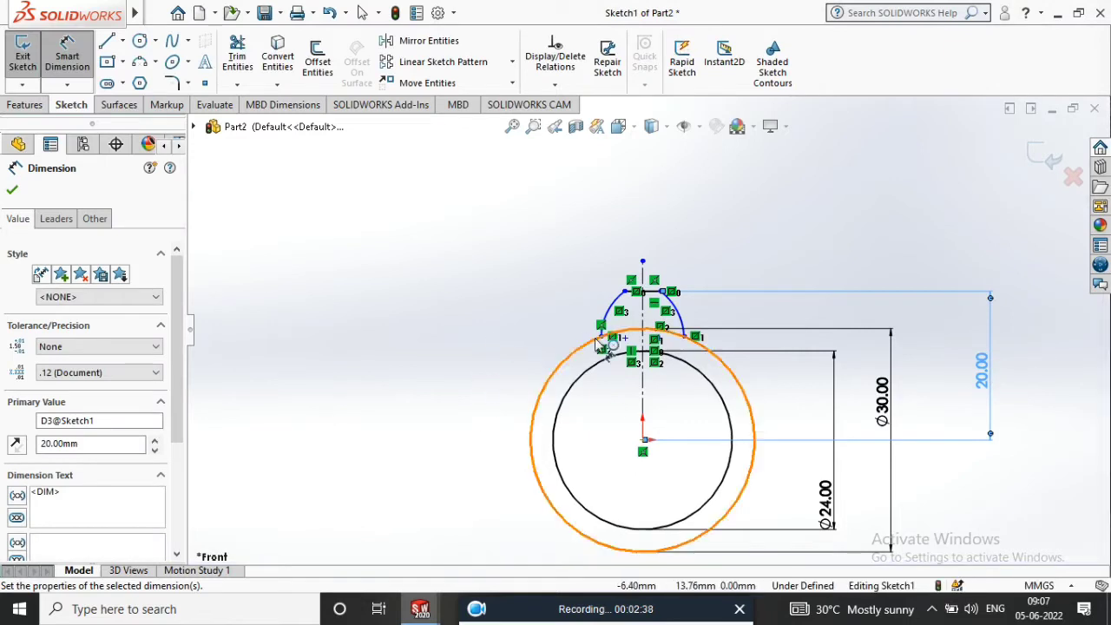
# - Set the tooth base width to 5.35 mm and the left arc radius to 10 mm
pyautogui.scroll(-4, 608, 334)
pyautogui.click(853, 374)
pyautogui.click(743, 496)
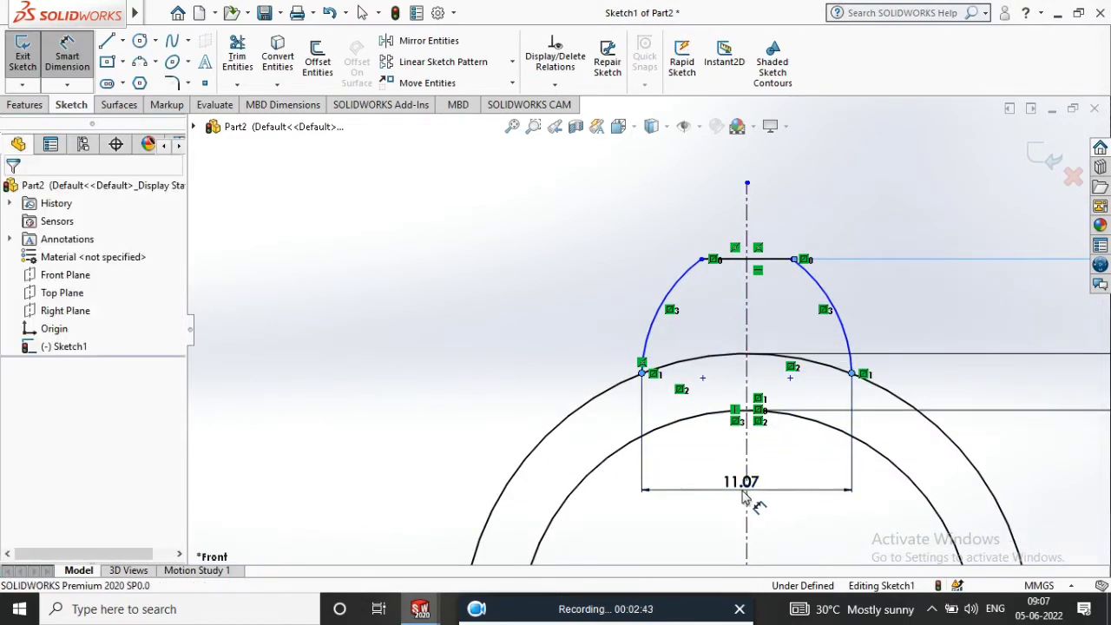
pyautogui.write('5.35')
pyautogui.press('Return')
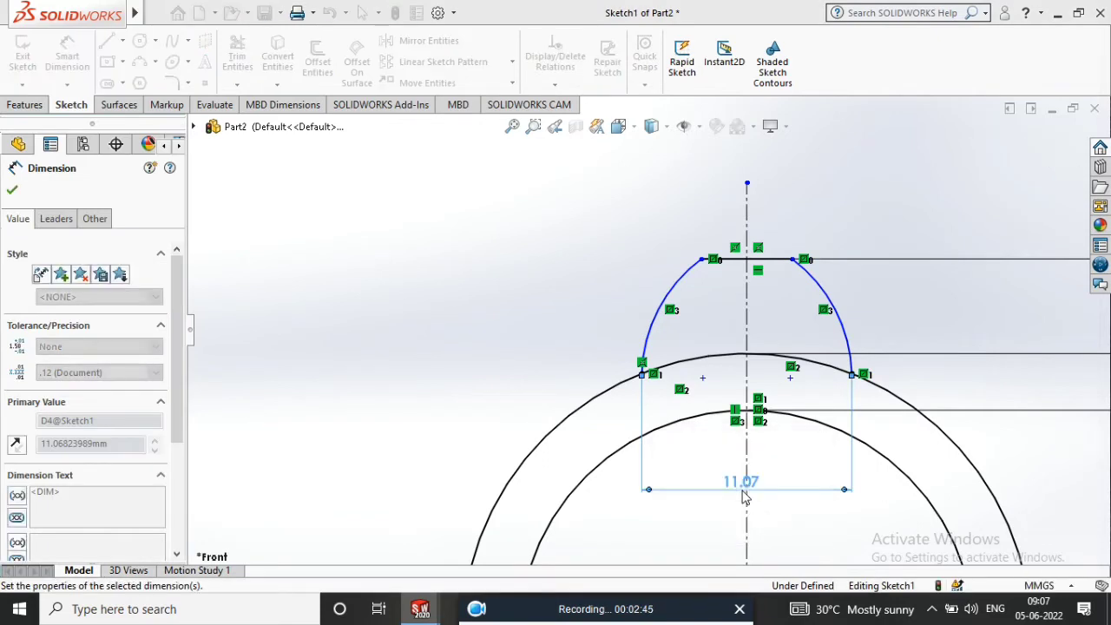
pyautogui.click(693, 308)
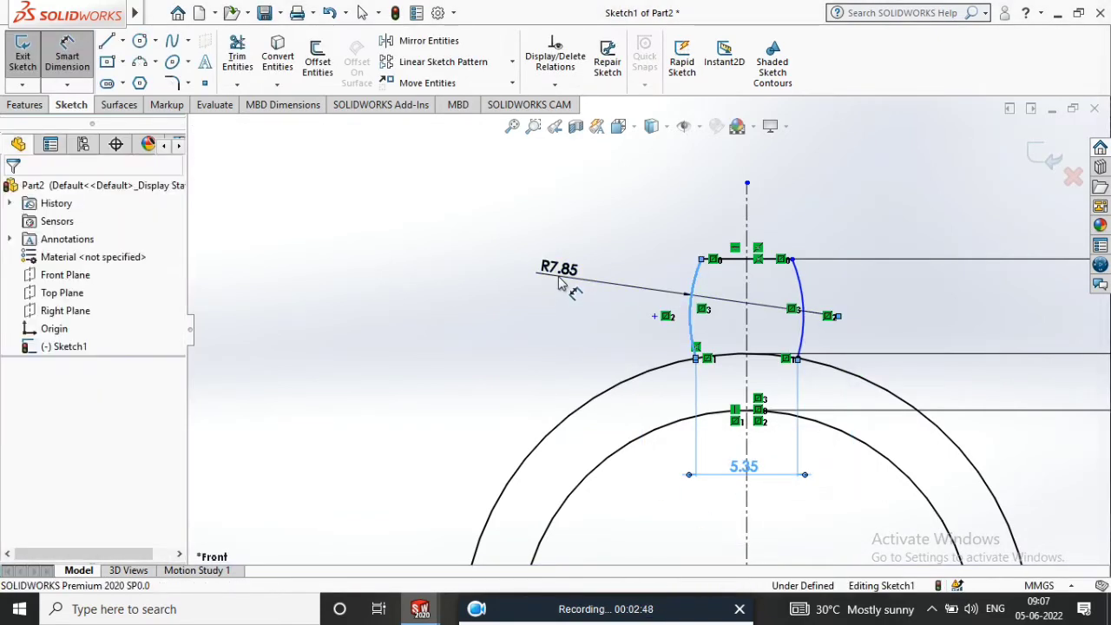
pyautogui.click(564, 286)
pyautogui.write('10')
pyautogui.press('Return')
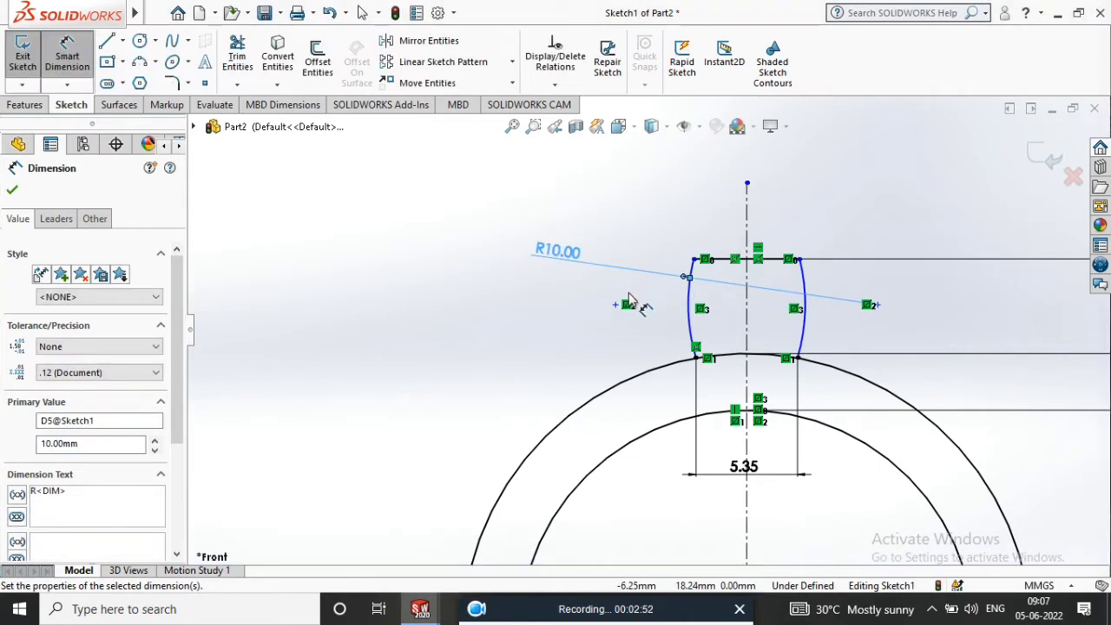
# - Undo the recent dimension changes and re-apply a 10 mm radius to the left arc
pyautogui.press('Escape')
pyautogui.hotkey('ctrl', 'z')
pyautogui.hotkey('ctrl', 'z')
pyautogui.hotkey('ctrl', 'z')
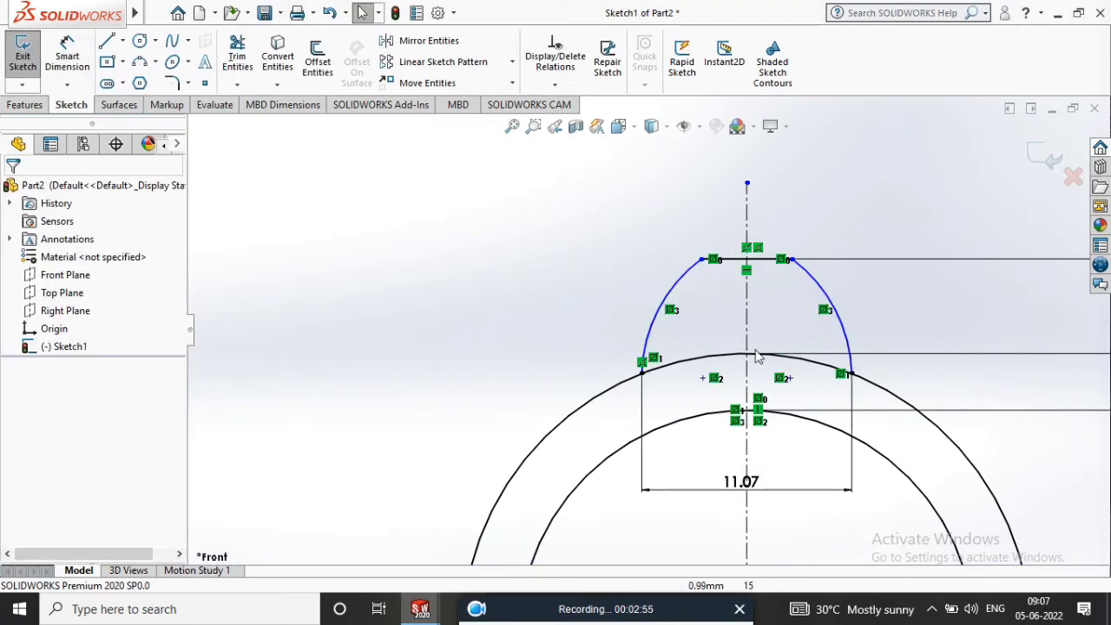
pyautogui.hotkey('ctrl', 'z')
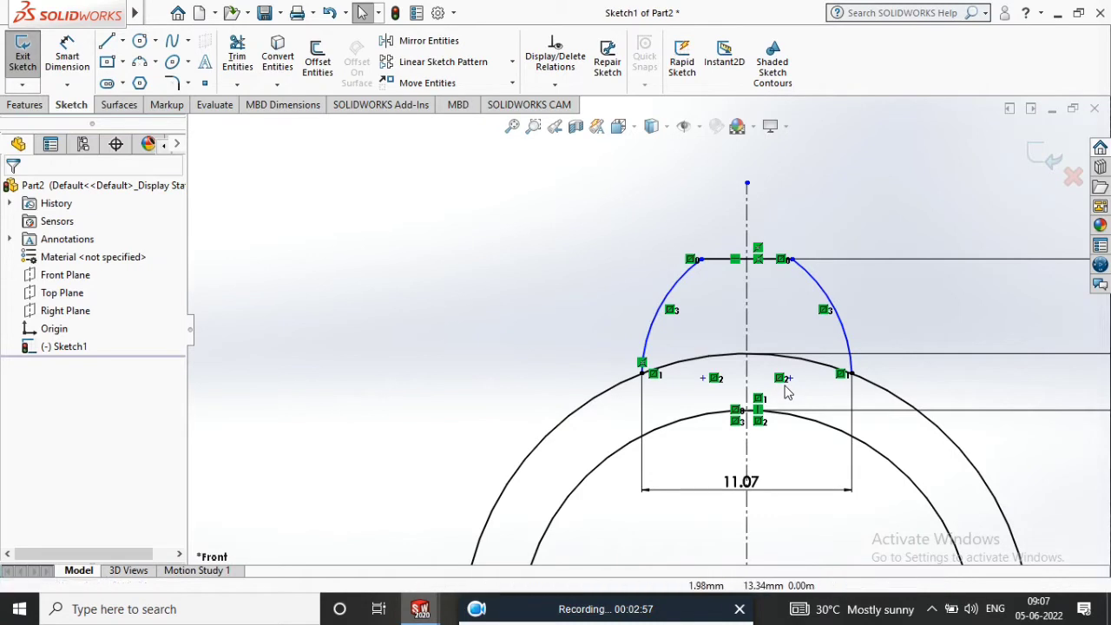
pyautogui.click(666, 302)
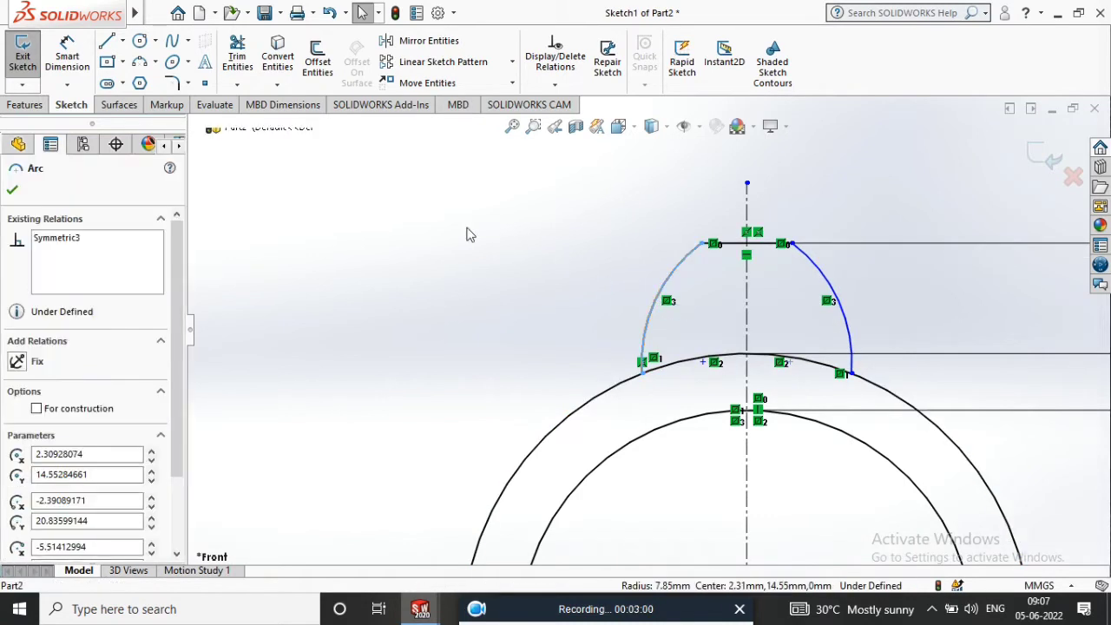
pyautogui.click(67, 57)
pyautogui.click(657, 315)
pyautogui.click(564, 276)
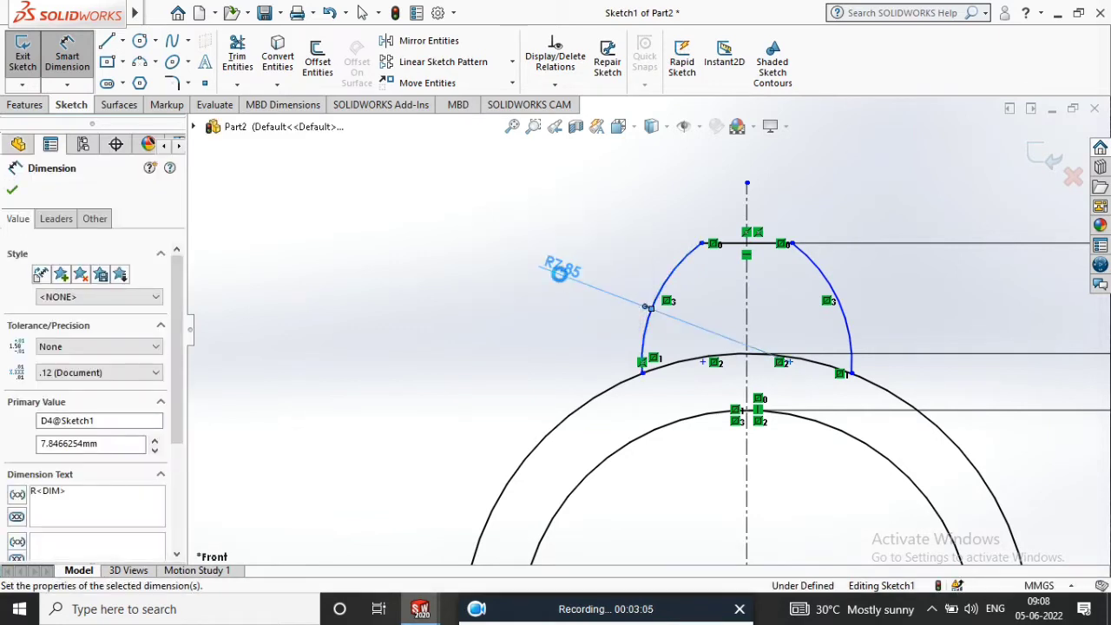
pyautogui.write('10')
pyautogui.press('Return')
# - Dimension the base width between the two arc endpoints at 5.35 mm
pyautogui.click(647, 387)
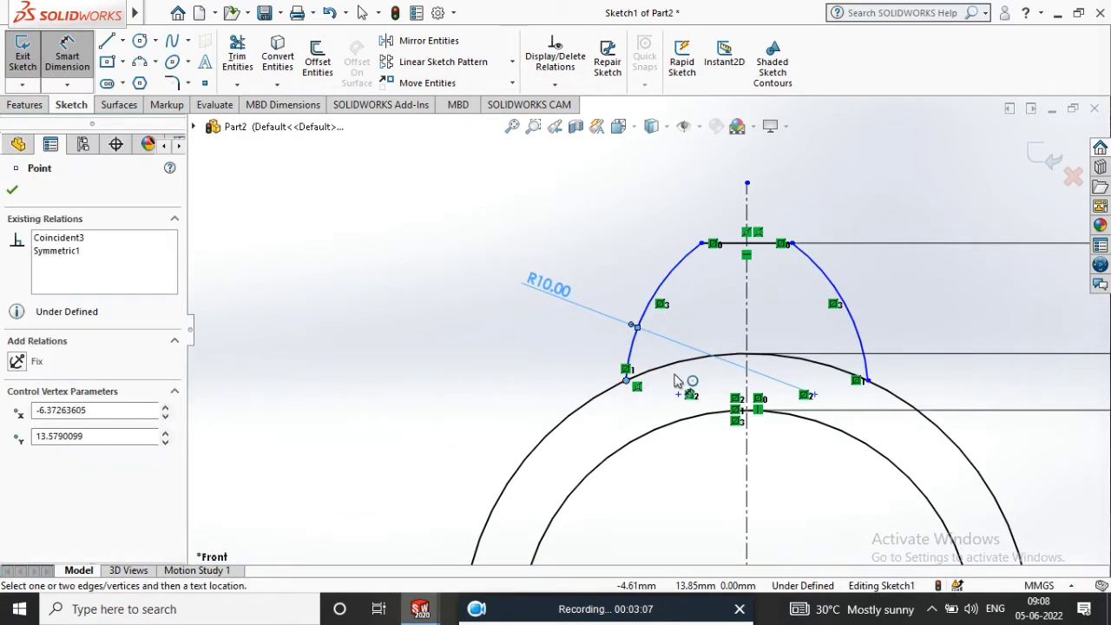
pyautogui.click(867, 381)
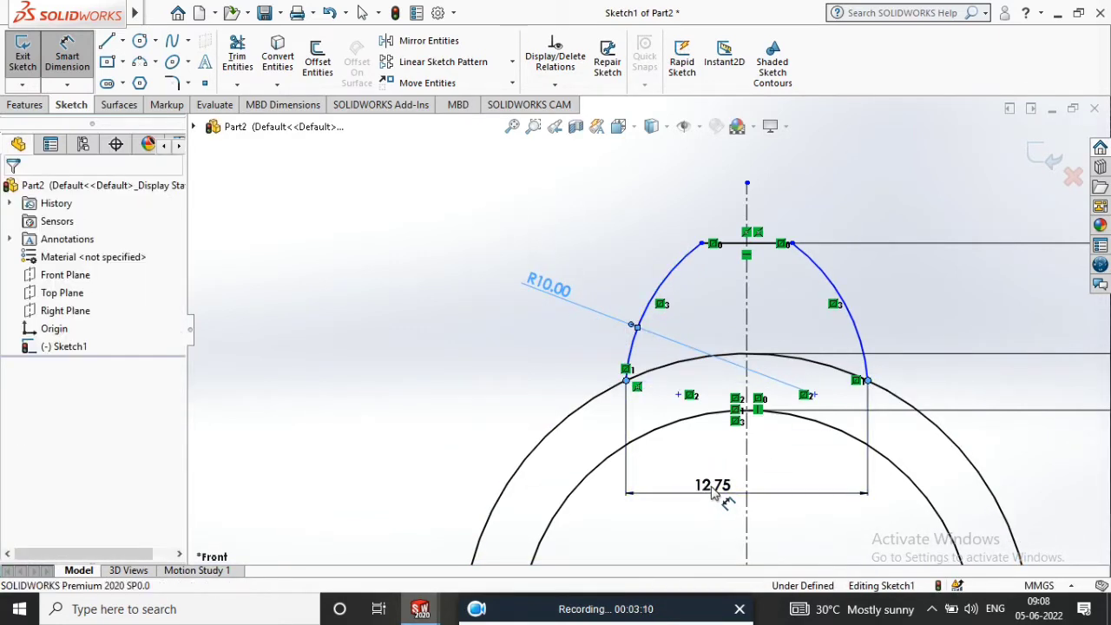
pyautogui.click(713, 493)
pyautogui.press('Escape')
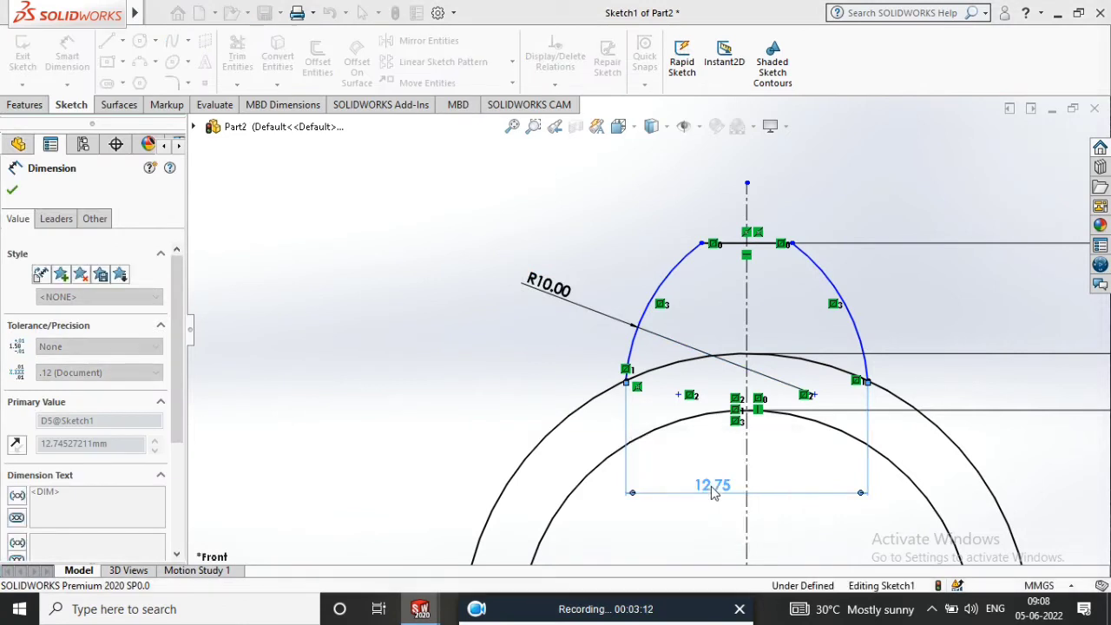
# - Dimension the short top line to 2 mm
pyautogui.scroll(-2, 756, 278)
pyautogui.scroll(2, 768, 302)
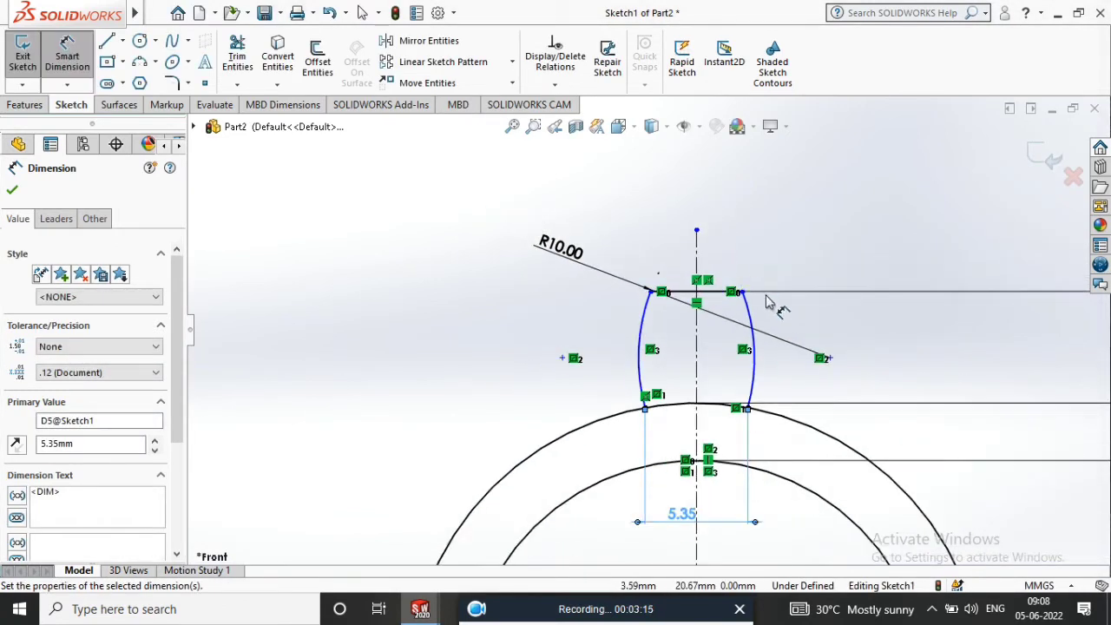
pyautogui.click(710, 298)
pyautogui.click(720, 208)
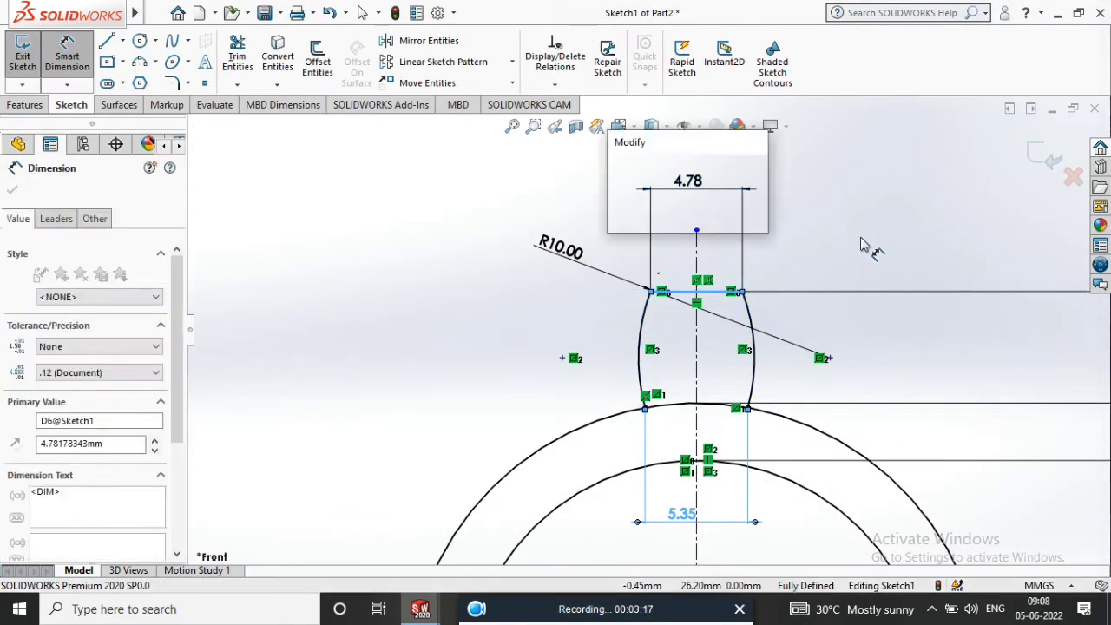
pyautogui.write('2')
pyautogui.press('Return')
pyautogui.scroll(3, 701, 357)
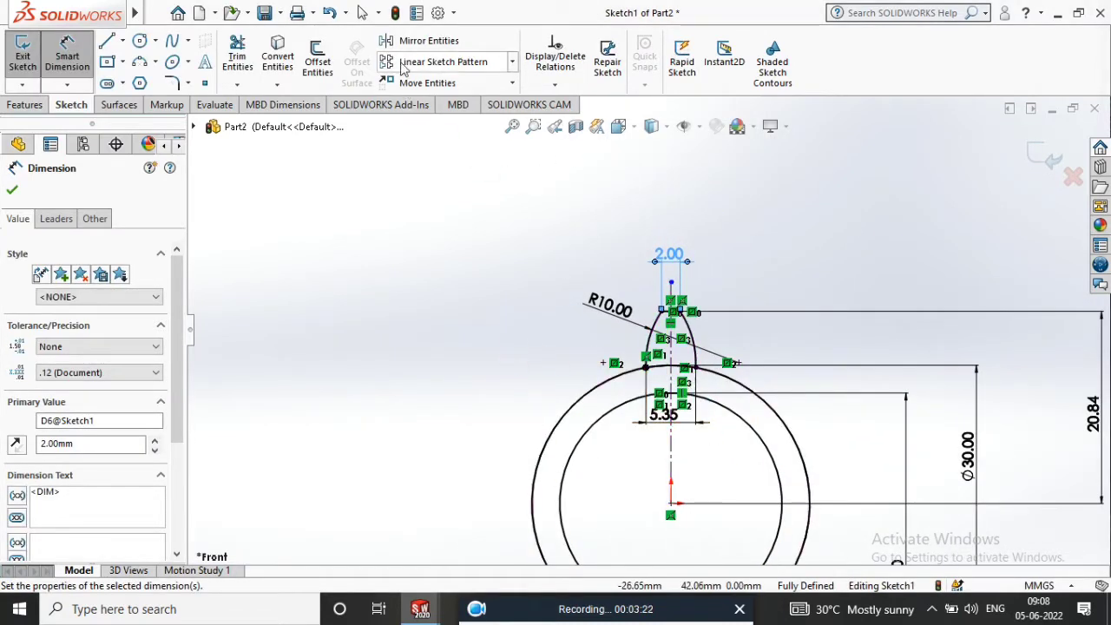
pyautogui.click(513, 62)
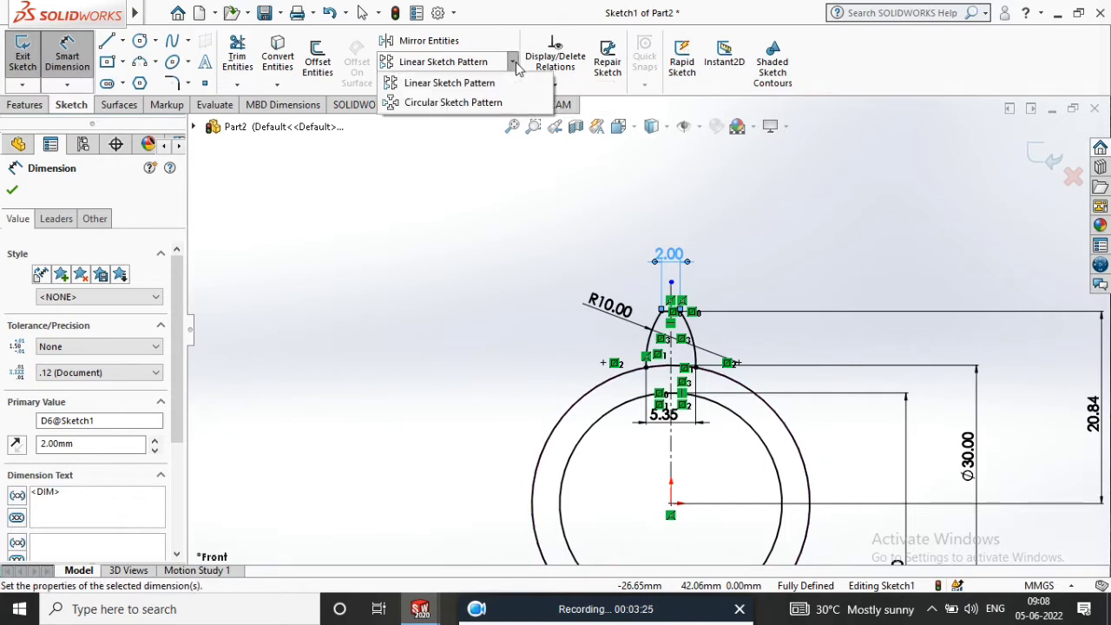
# - Choose the tooth arcs and top line as entities for a circular sketch pattern
pyautogui.click(493, 104)
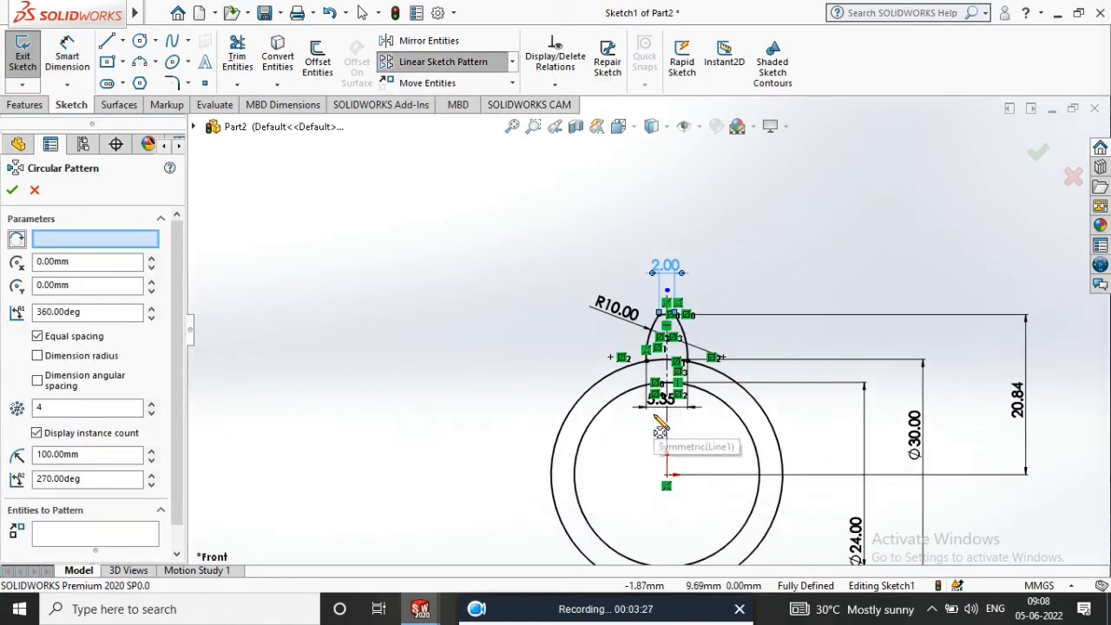
pyautogui.scroll(-2, 665, 400)
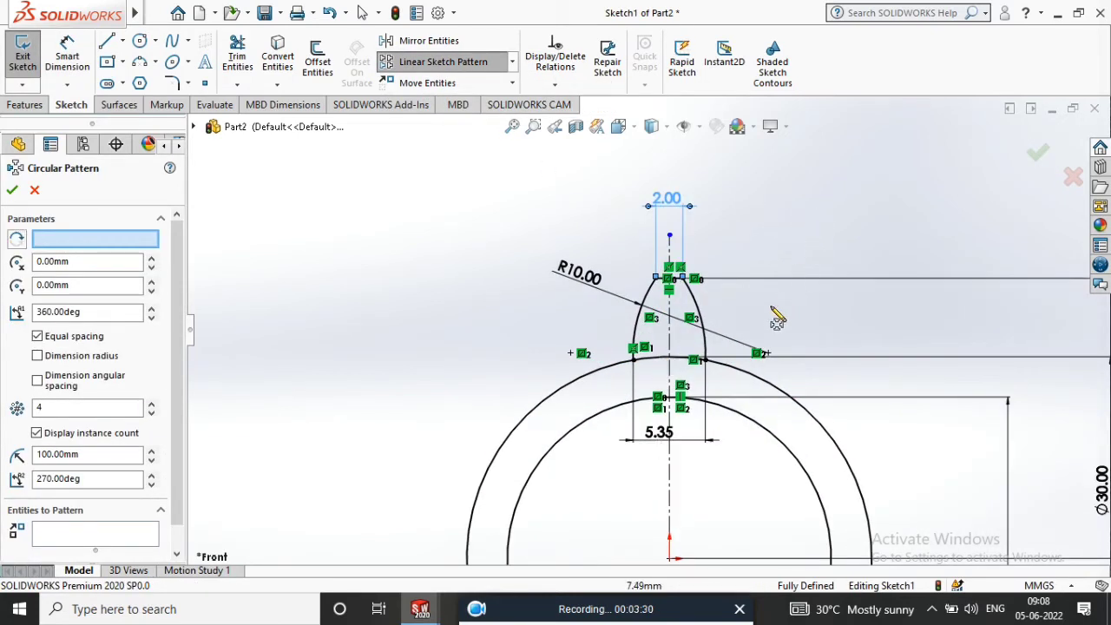
pyautogui.click(708, 320)
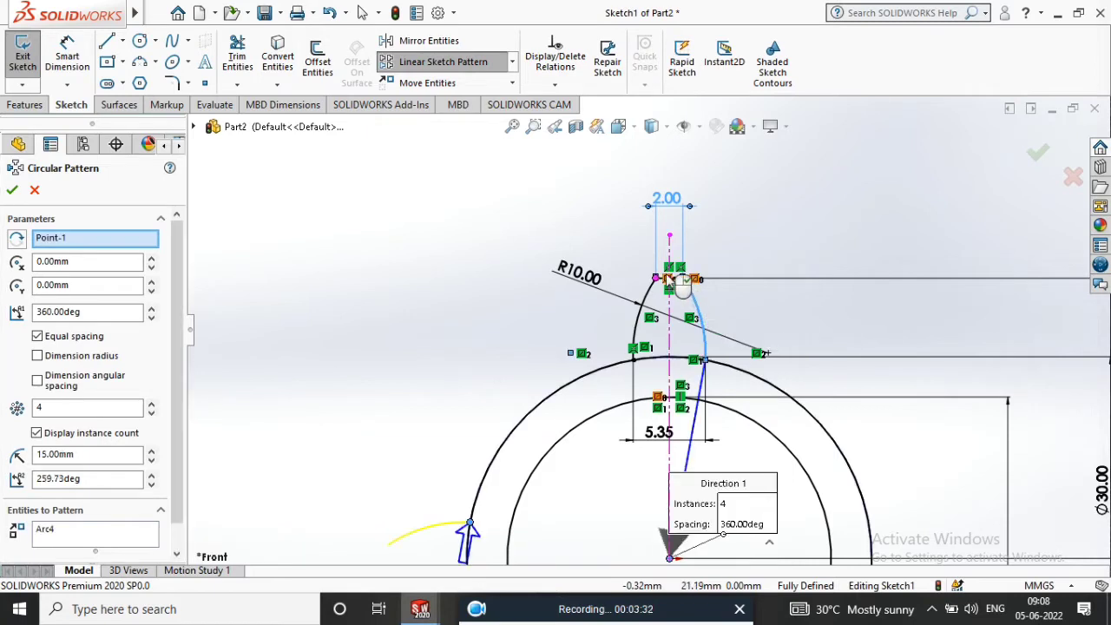
pyautogui.scroll(-2, 663, 293)
pyautogui.click(652, 330)
pyautogui.click(614, 382)
pyautogui.scroll(2, 621, 380)
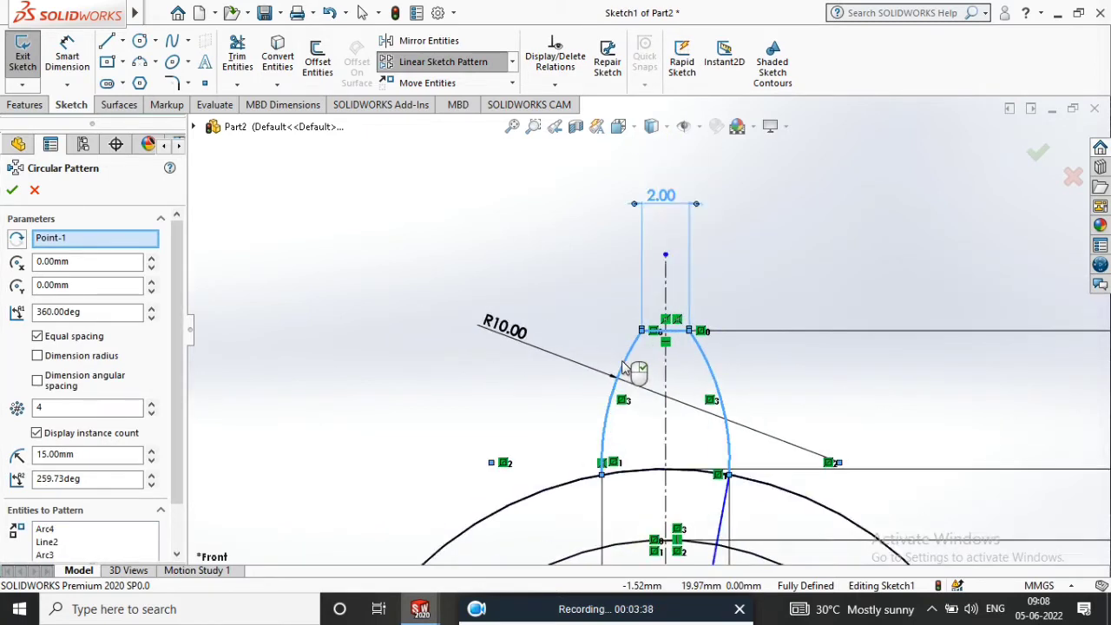
pyautogui.scroll(2, 686, 400)
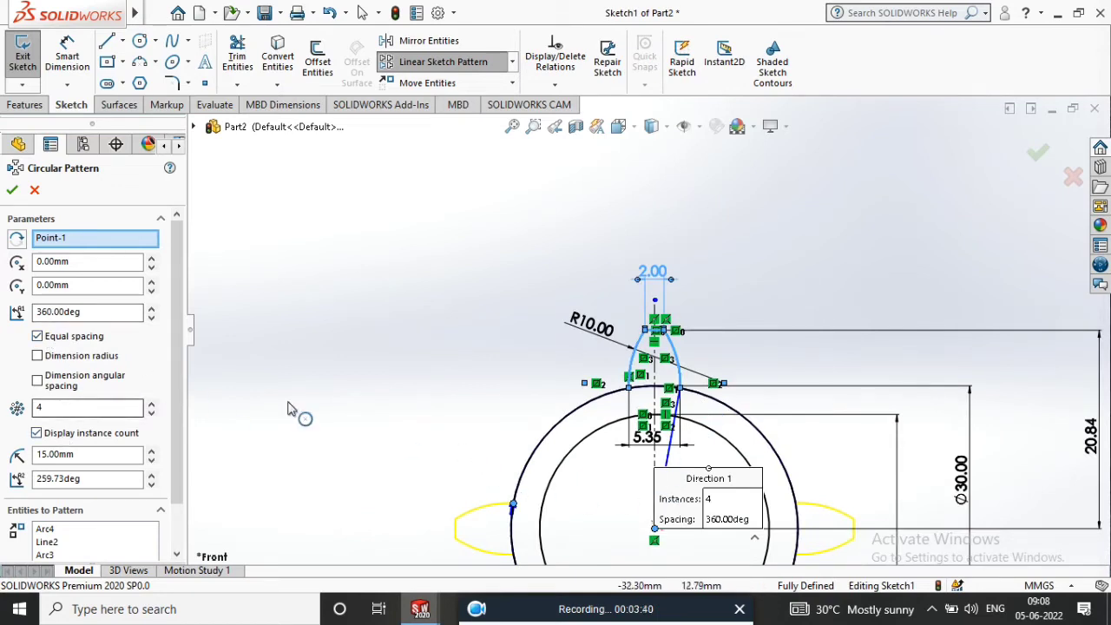
pyautogui.scroll(2, 568, 419)
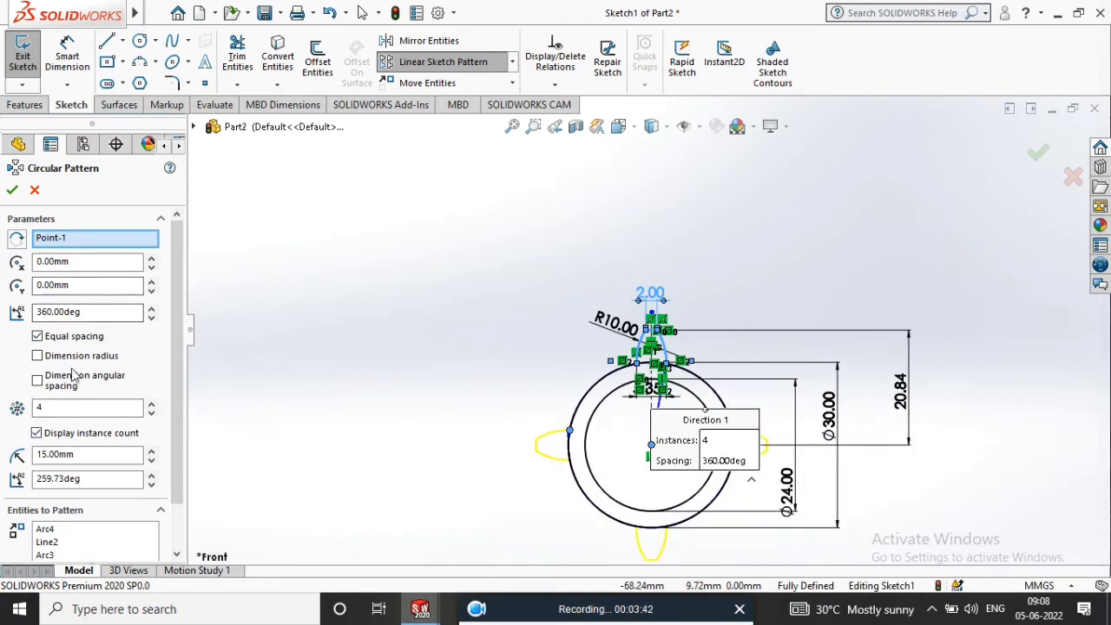
# - Set the pattern to 12 equally spaced instances over 360° and confirm
pyautogui.moveTo(59, 406); pyautogui.dragTo(16, 408)
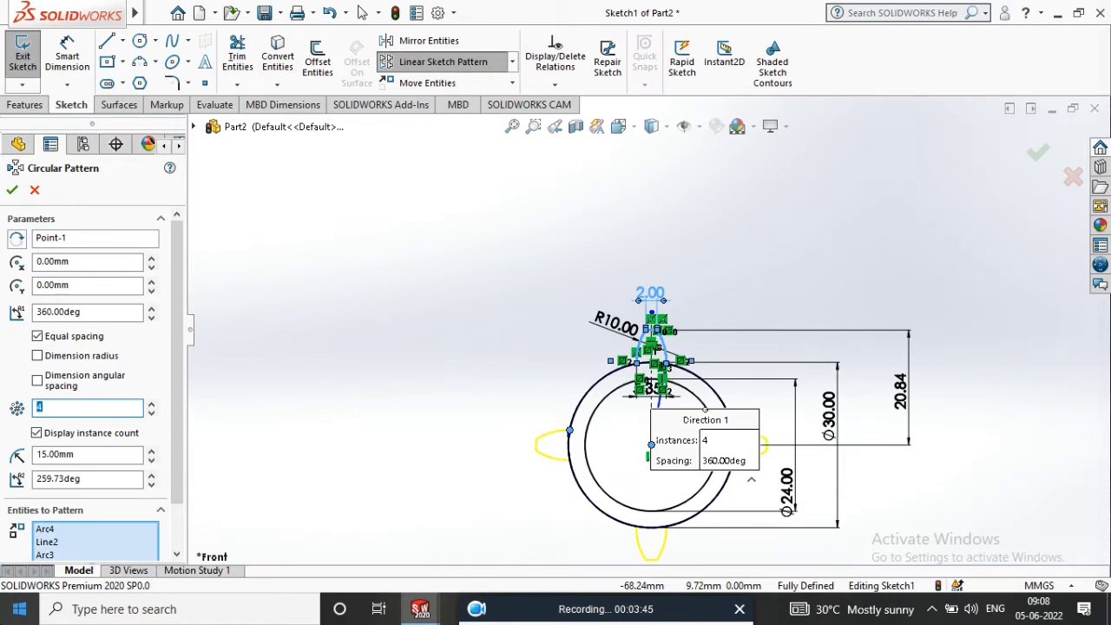
pyautogui.write('12')
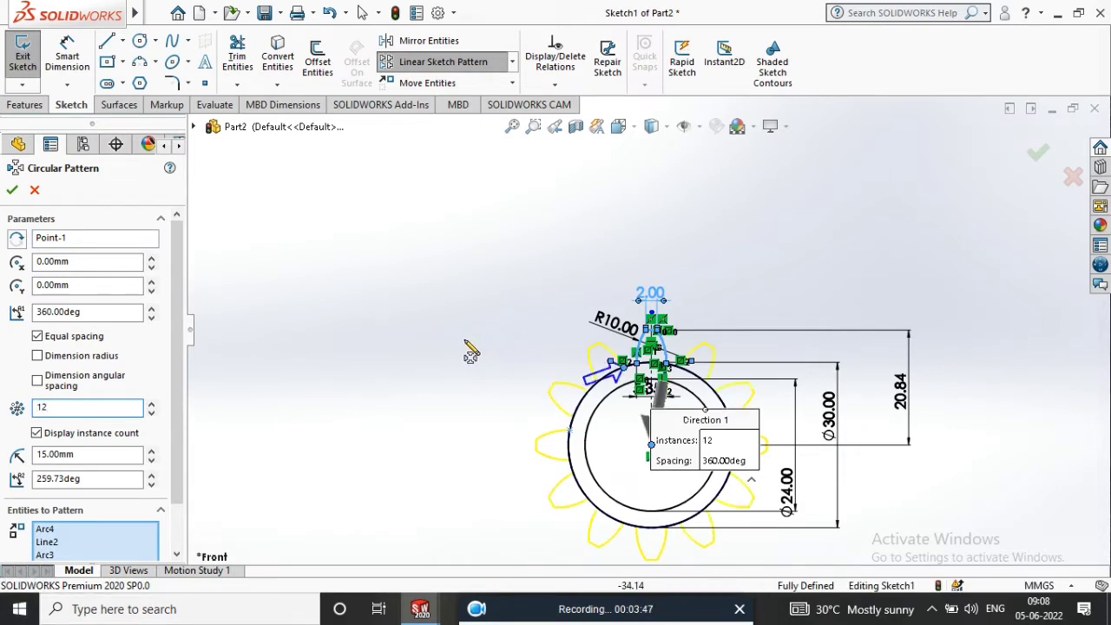
pyautogui.click(12, 191)
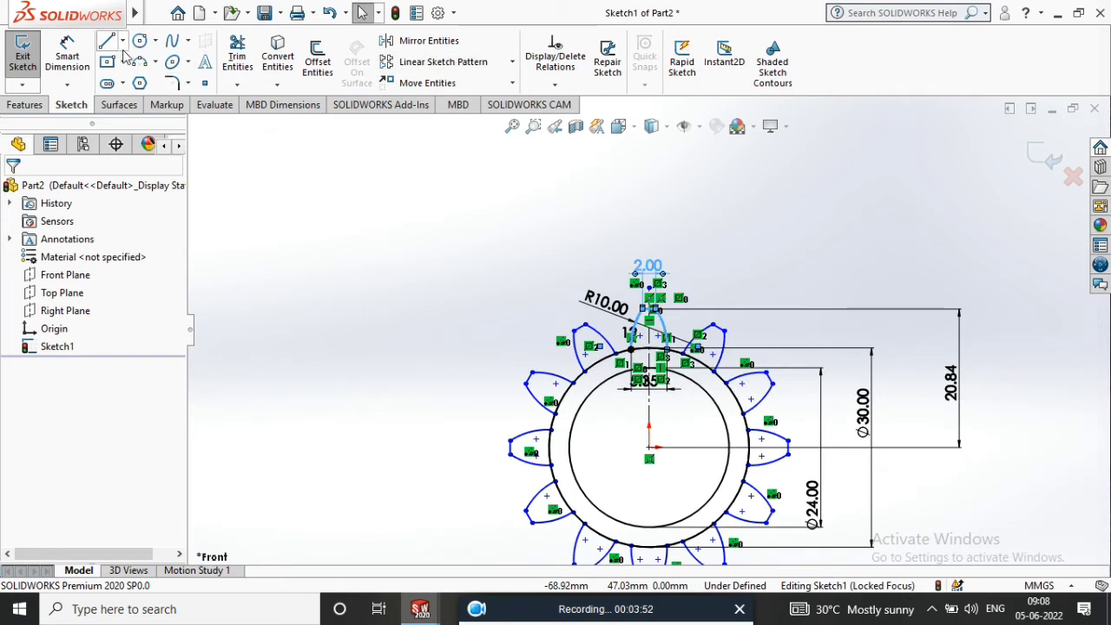
pyautogui.click(233, 54)
# - Power-trim the circle arcs between all the teeth, leaving one clean 12-tooth gear outline
pyautogui.scroll(-3, 517, 261)
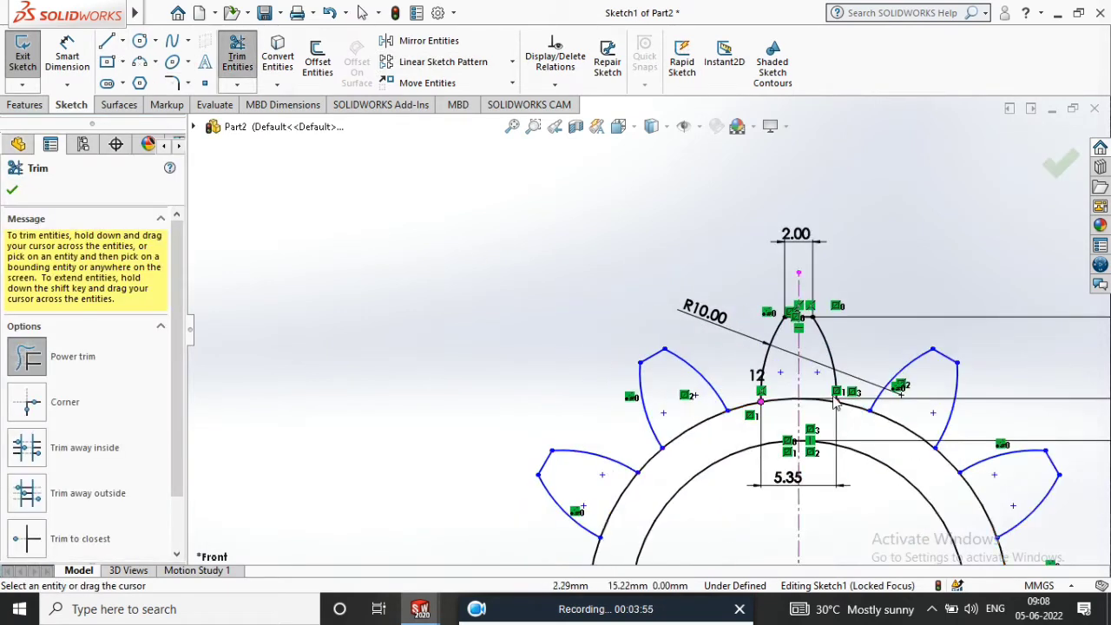
pyautogui.moveTo(816, 402)
pyautogui.mouseDown()
pyautogui.moveTo(793, 421)
pyautogui.moveTo(720, 440)
pyautogui.mouseUp()
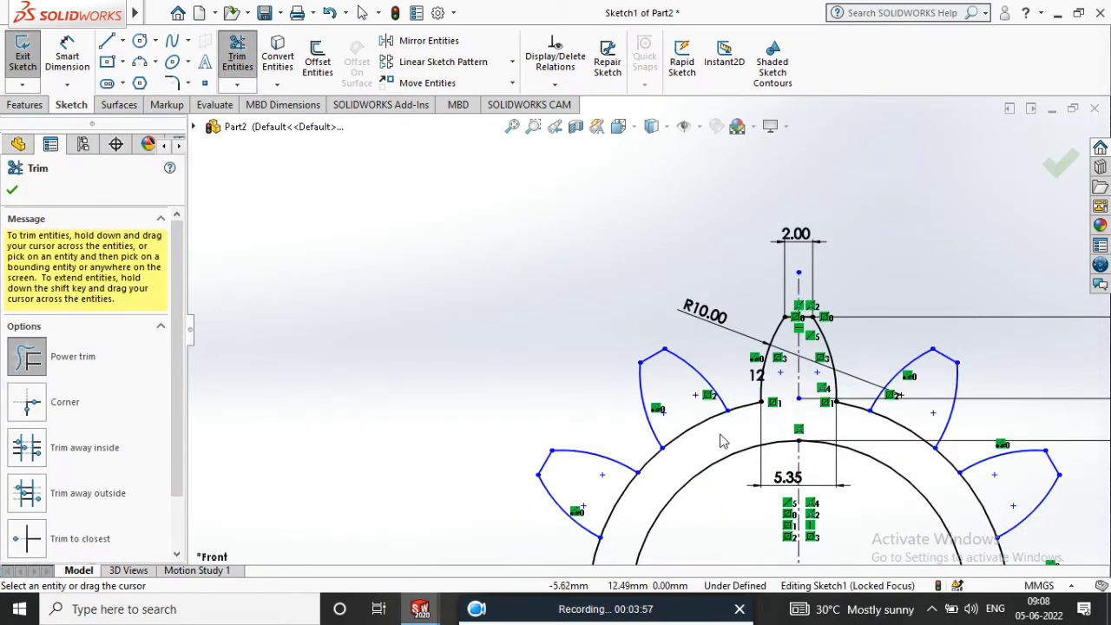
pyautogui.scroll(3, 684, 434)
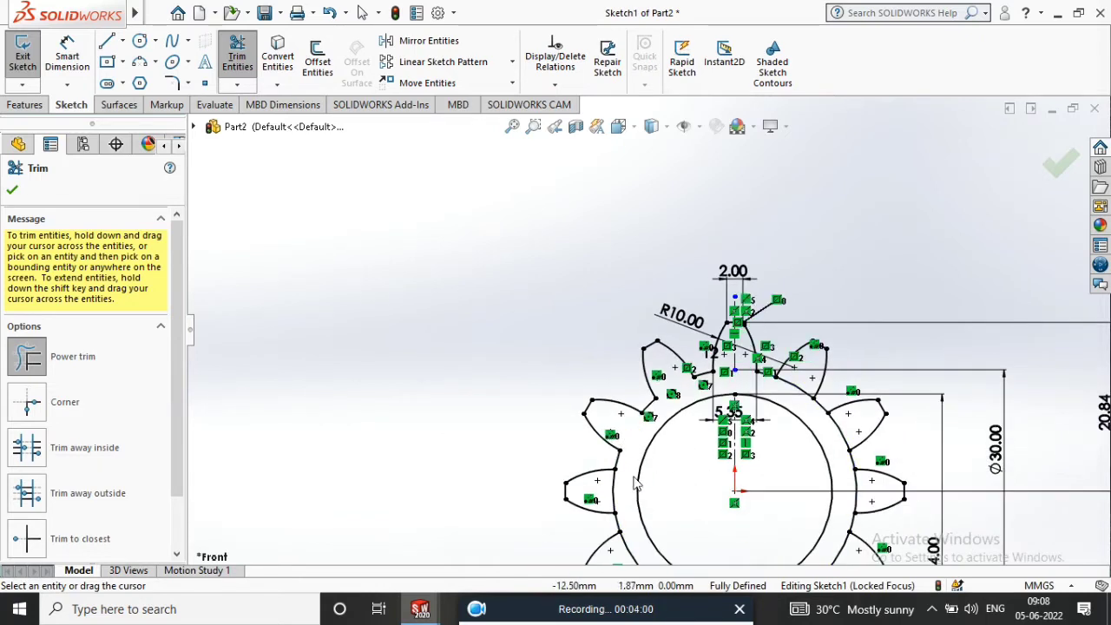
pyautogui.scroll(2, 630, 512)
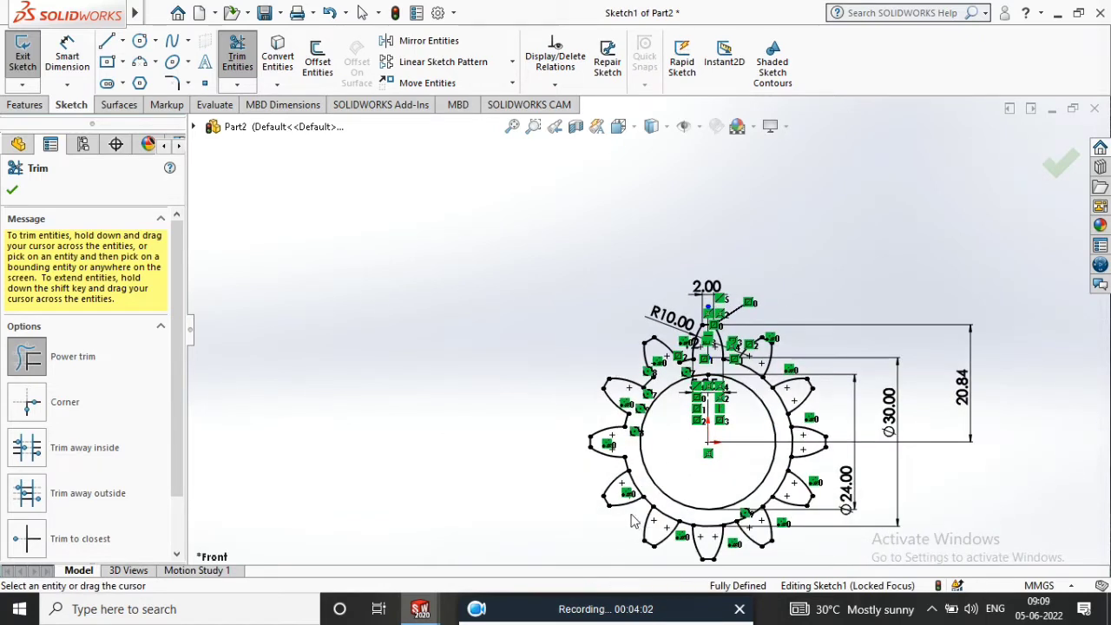
pyautogui.moveTo(638, 482); pyautogui.dragTo(661, 525)
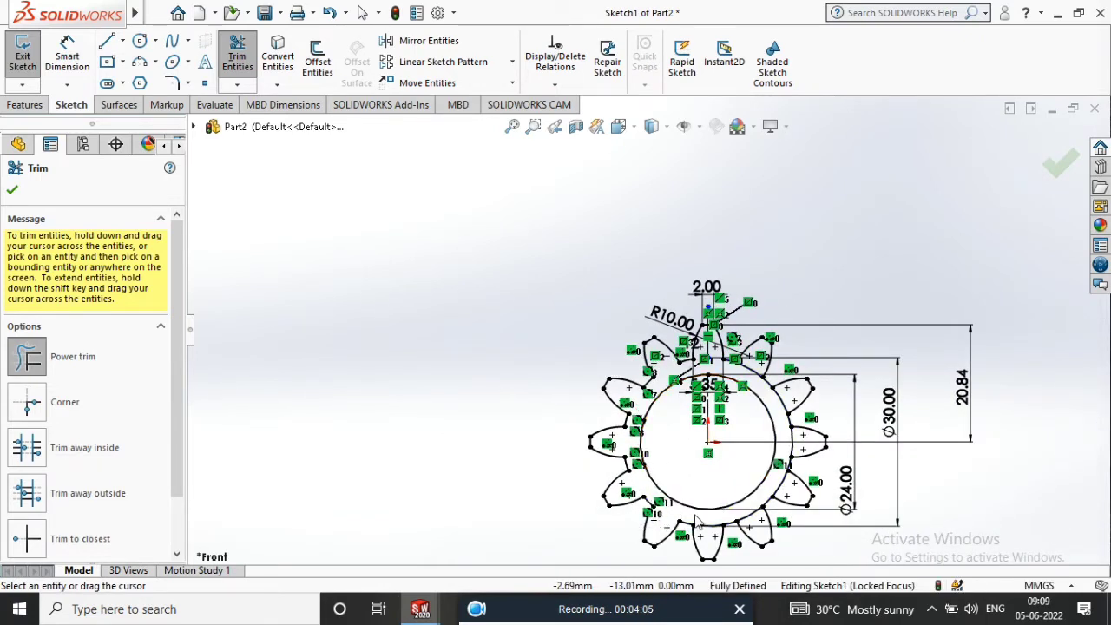
pyautogui.scroll(-3, 707, 548)
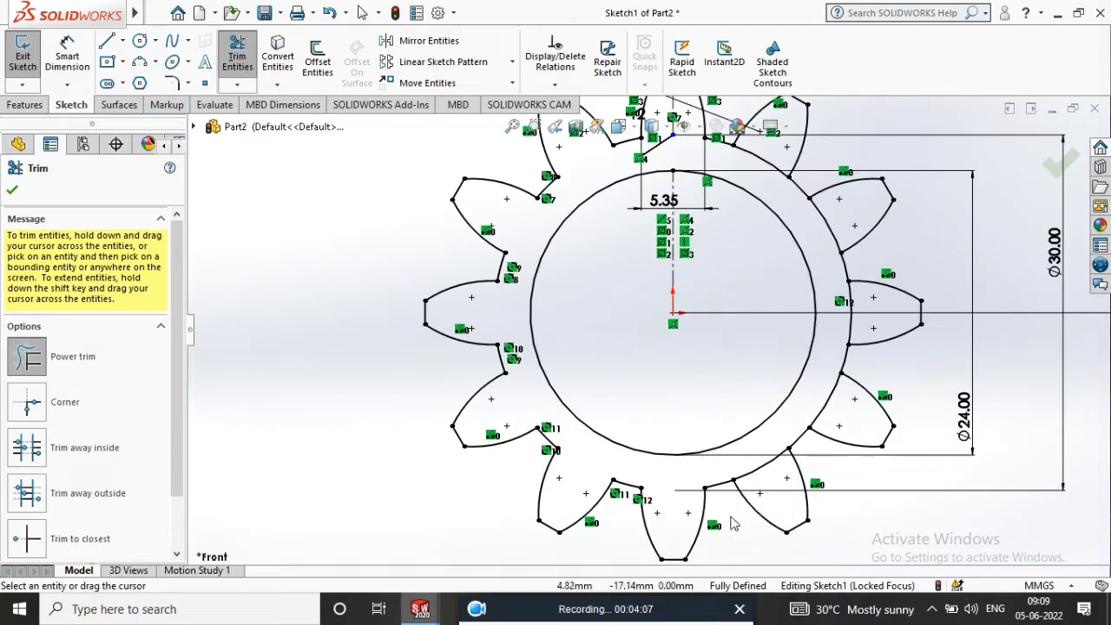
pyautogui.moveTo(752, 466); pyautogui.dragTo(809, 415)
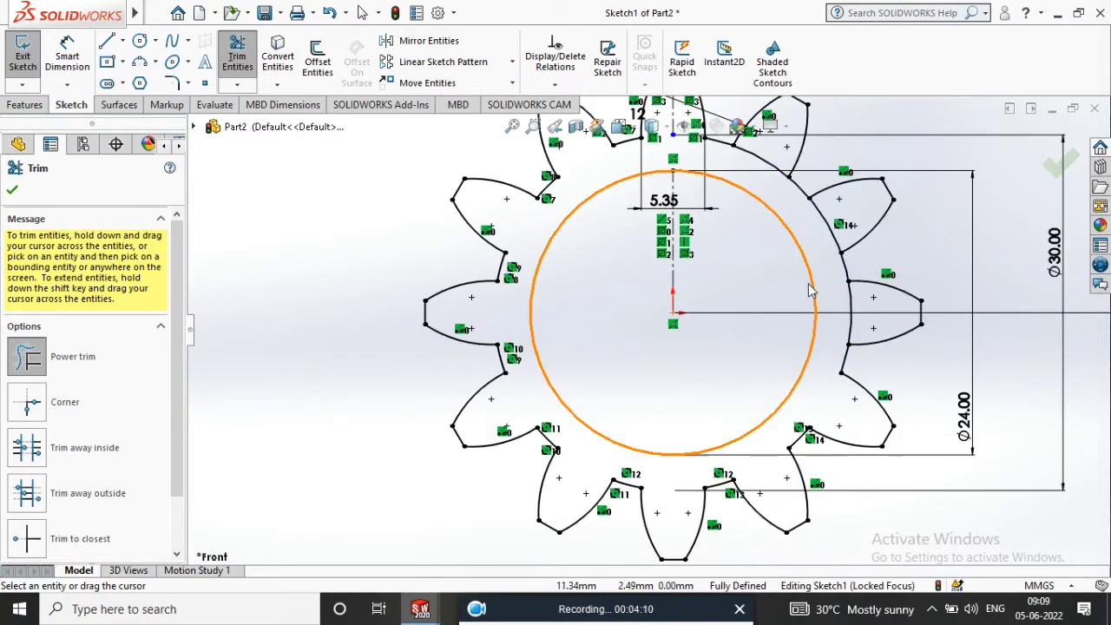
pyautogui.scroll(1, 815, 294)
pyautogui.click(827, 313)
pyautogui.moveTo(823, 324); pyautogui.dragTo(803, 293)
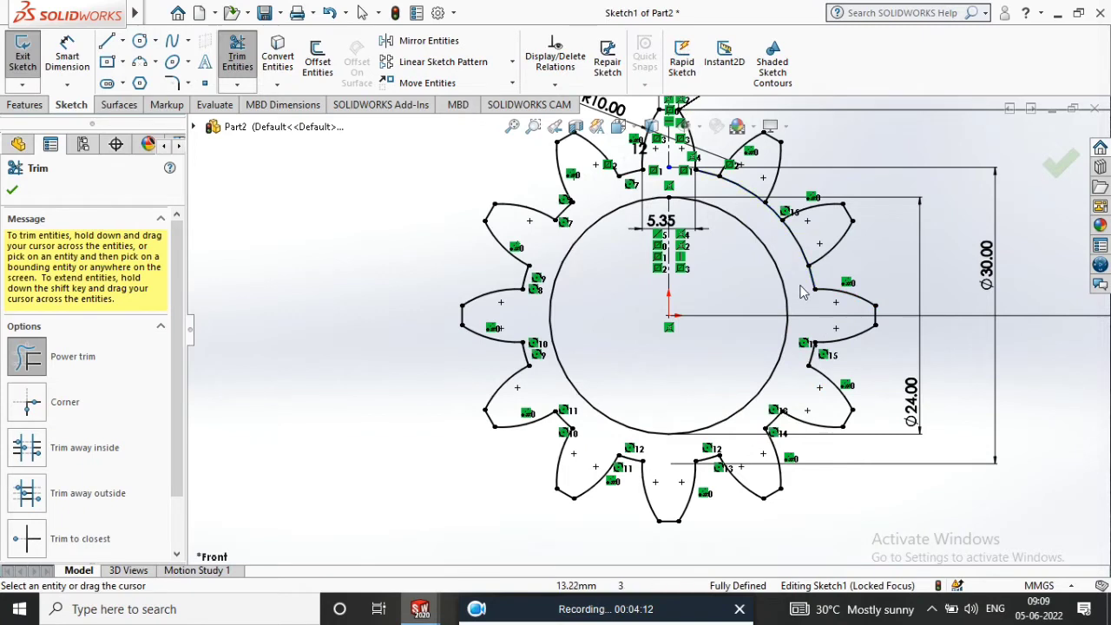
pyautogui.moveTo(794, 245); pyautogui.dragTo(757, 229)
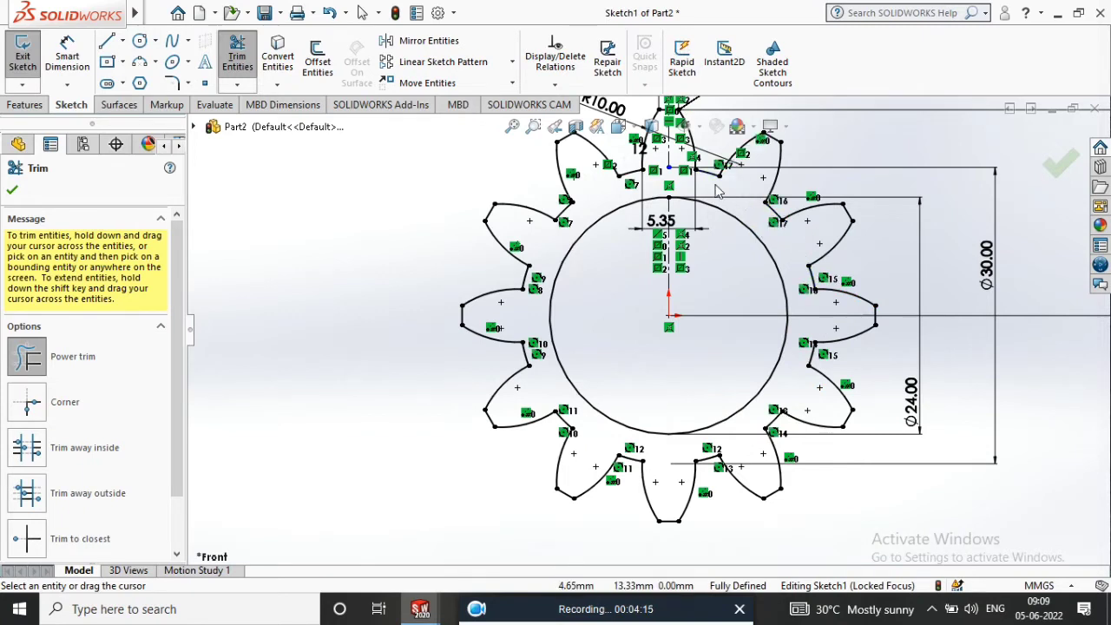
pyautogui.scroll(2, 646, 326)
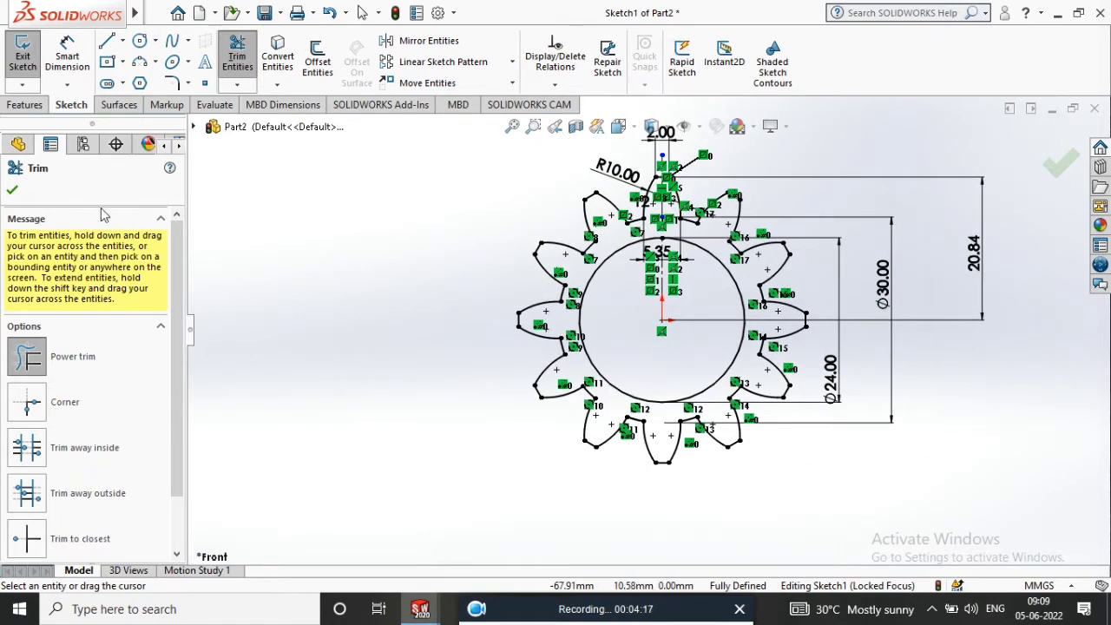
pyautogui.click(11, 191)
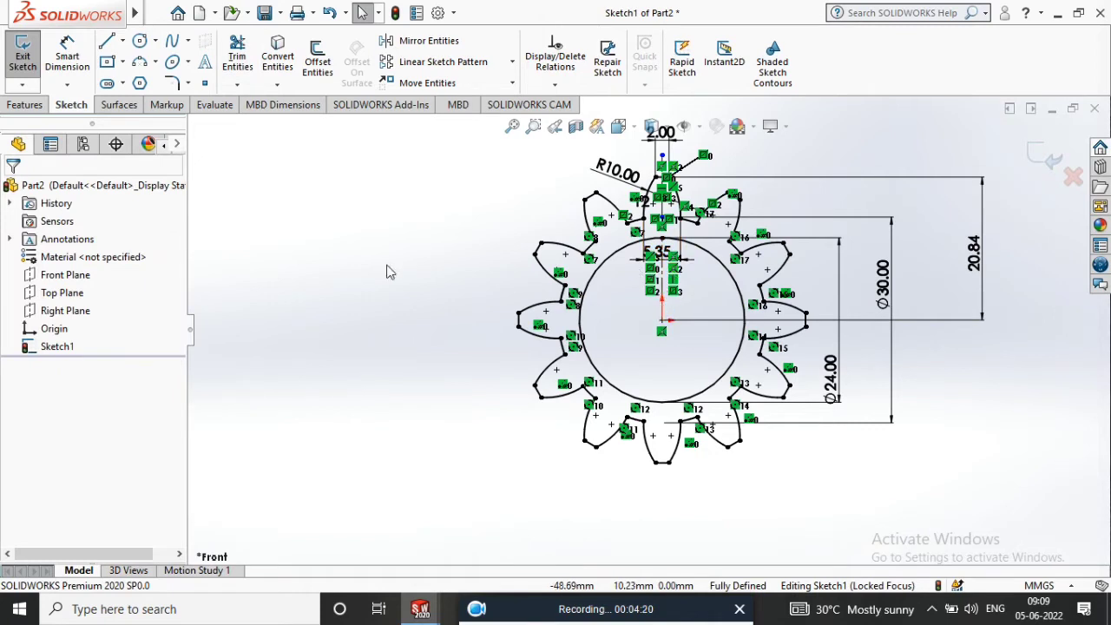
pyautogui.click(26, 106)
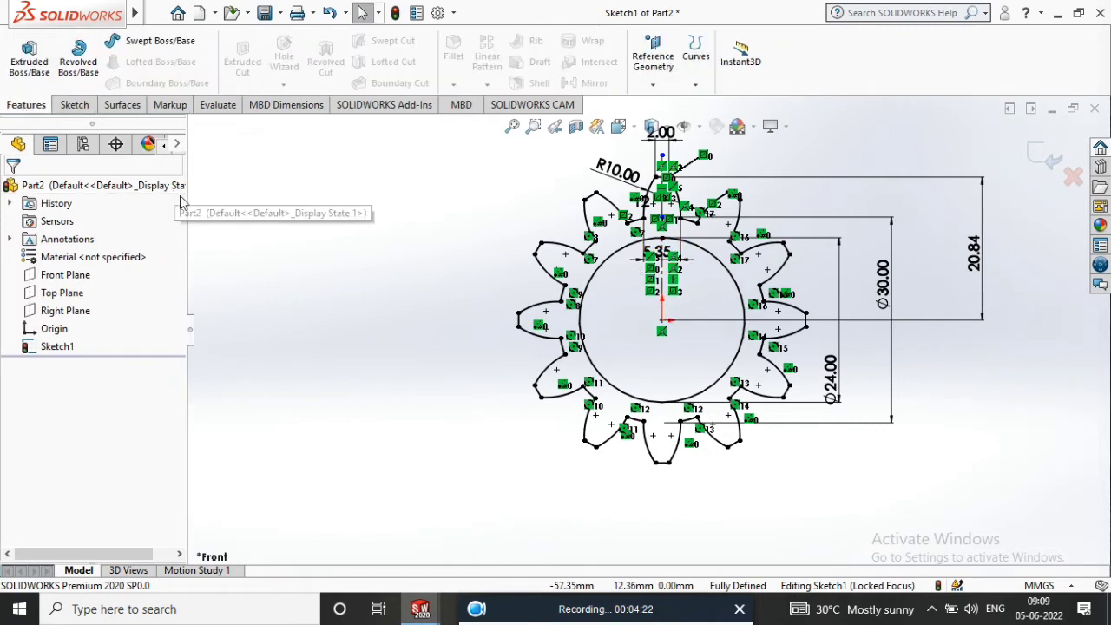
# - Extrude the gear sketch Mid Plane to an 8.00 mm depth as Boss-Extrude1
pyautogui.click(35, 62)
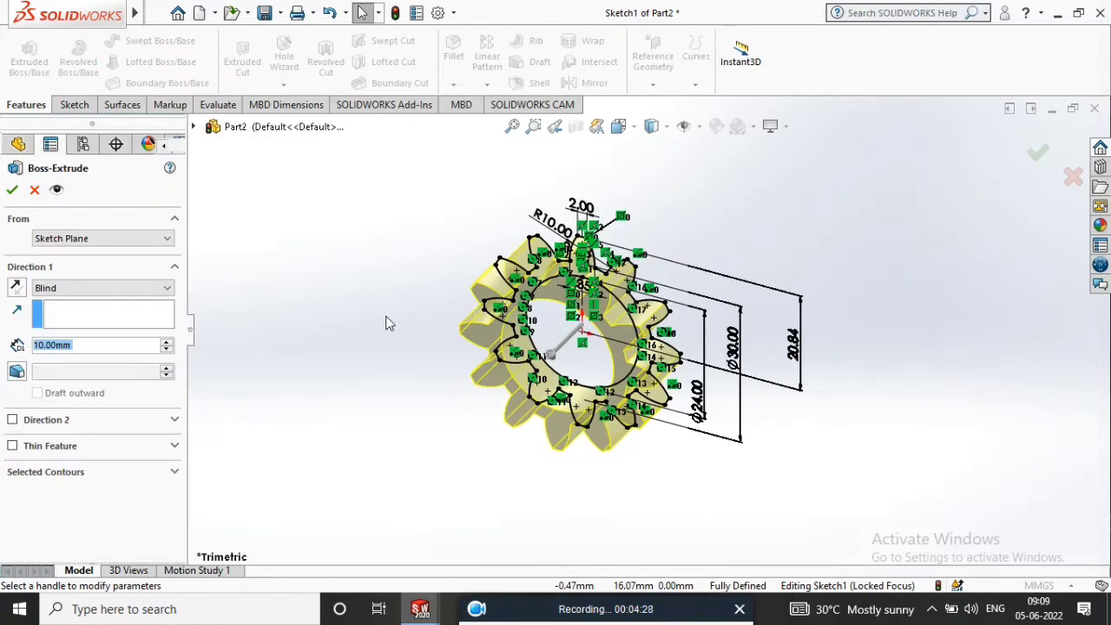
pyautogui.moveTo(385, 322); pyautogui.dragTo(178, 310, button='middle')
pyautogui.click(112, 288)
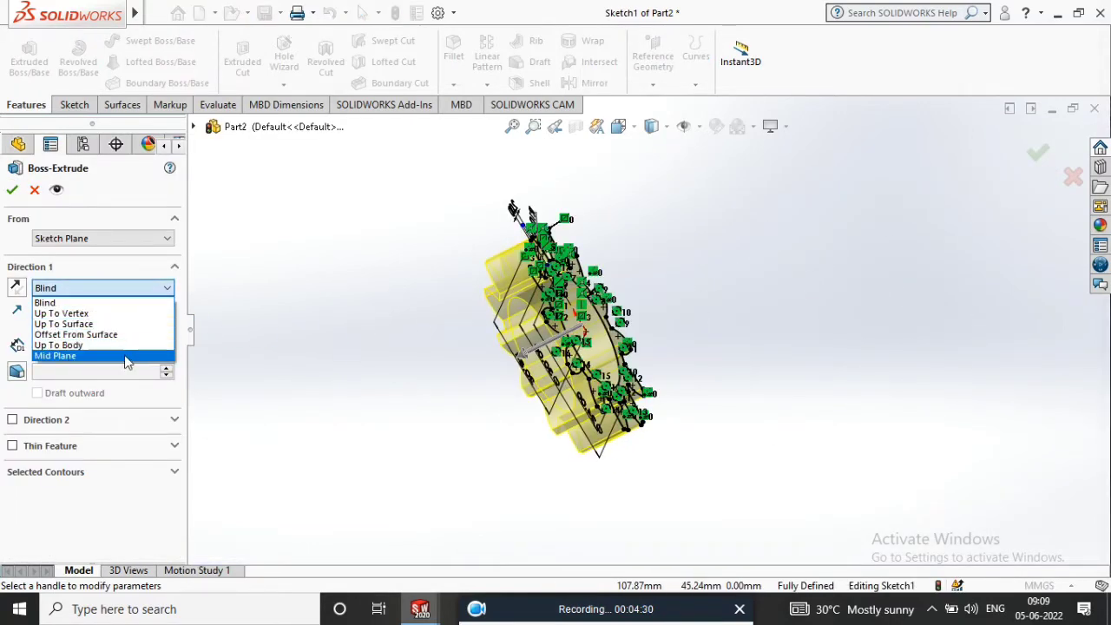
pyautogui.click(124, 353)
pyautogui.moveTo(337, 340); pyautogui.dragTo(394, 299, button='middle')
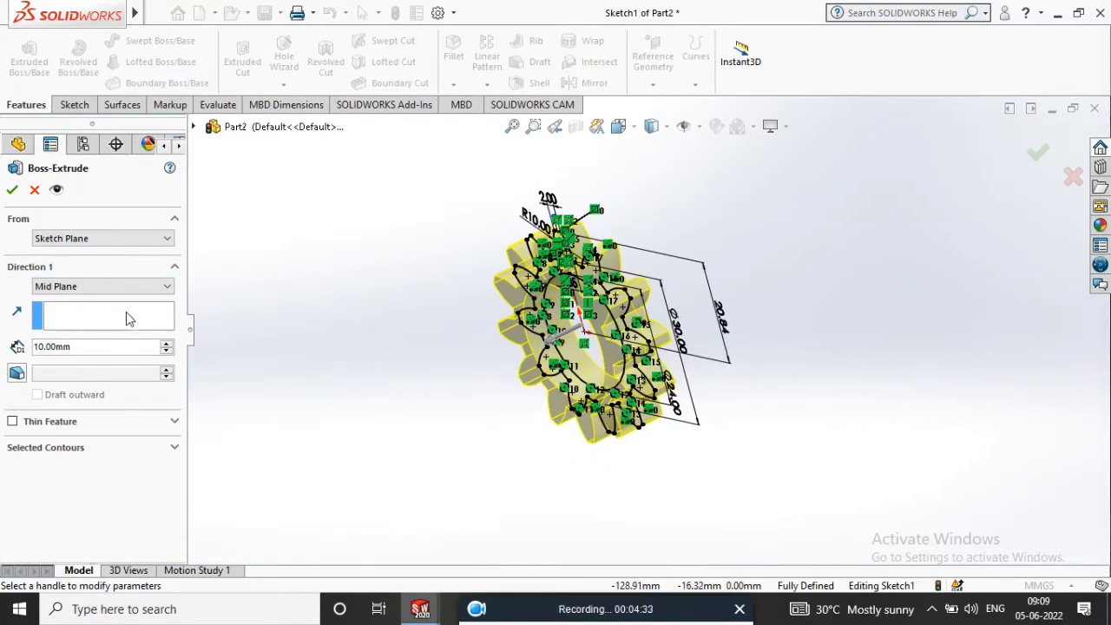
pyautogui.click(86, 347)
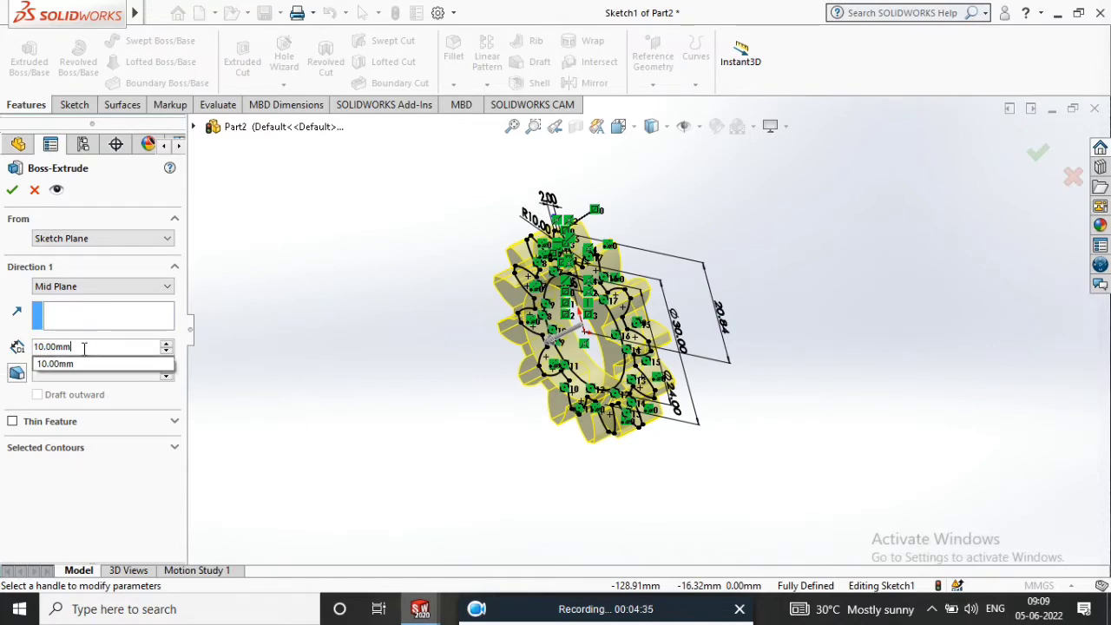
pyautogui.press('BackSpace')
pyautogui.write('8')
pyautogui.press('Return')
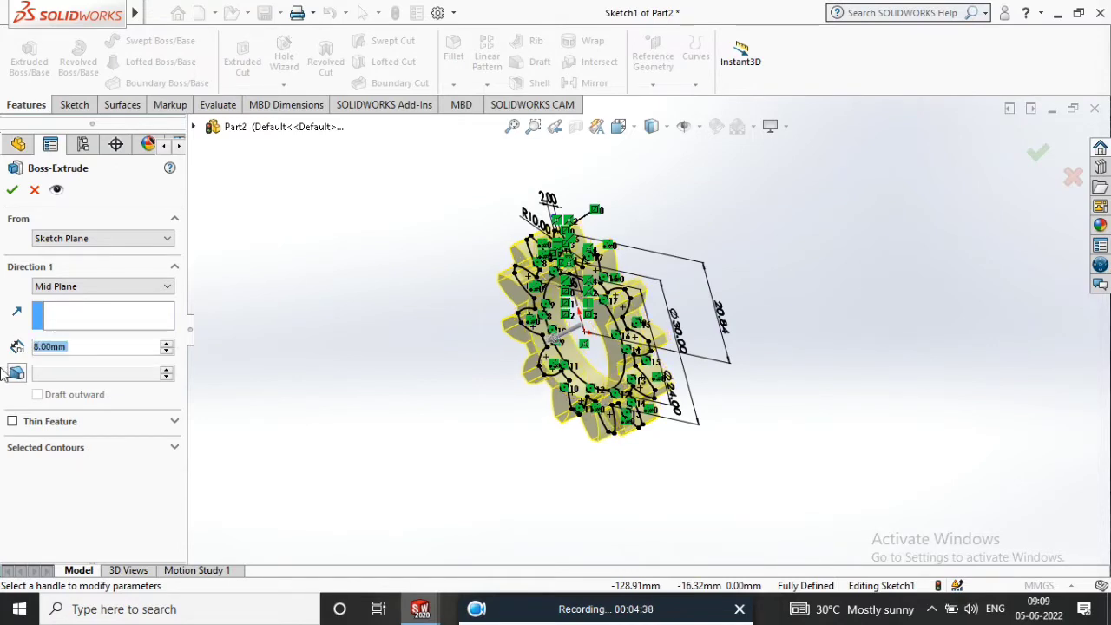
pyautogui.click(12, 190)
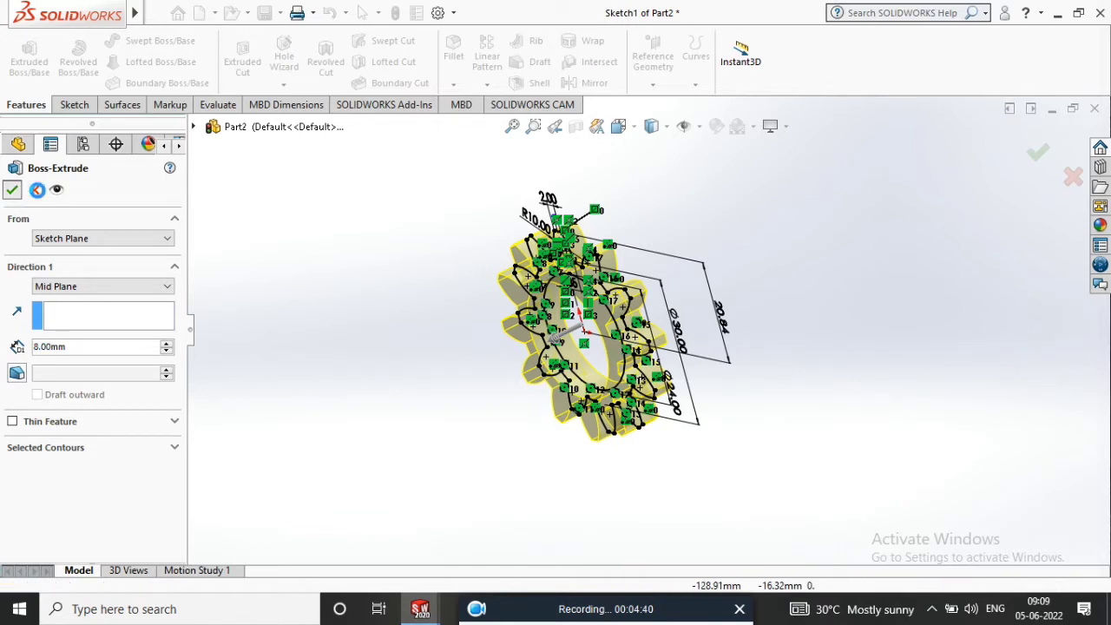
pyautogui.moveTo(517, 274); pyautogui.dragTo(545, 341, button='middle')
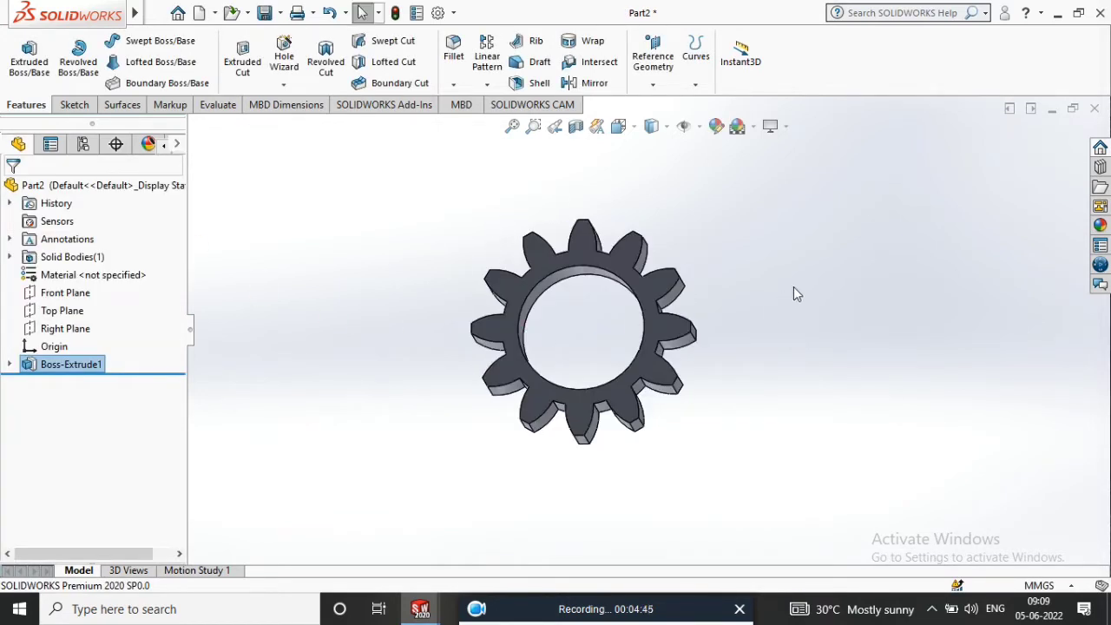
# - Apply the Plain White scene behind the solid gear and zoom in on it
pyautogui.moveTo(793, 292); pyautogui.dragTo(704, 367, button='middle')
pyautogui.click(743, 128)
pyautogui.click(762, 166)
pyautogui.moveTo(756, 183)
pyautogui.mouseDown(button='middle')
pyautogui.moveTo(712, 318)
pyautogui.moveTo(984, 241)
pyautogui.mouseUp(button='middle')
pyautogui.scroll(-3, 356, 390)
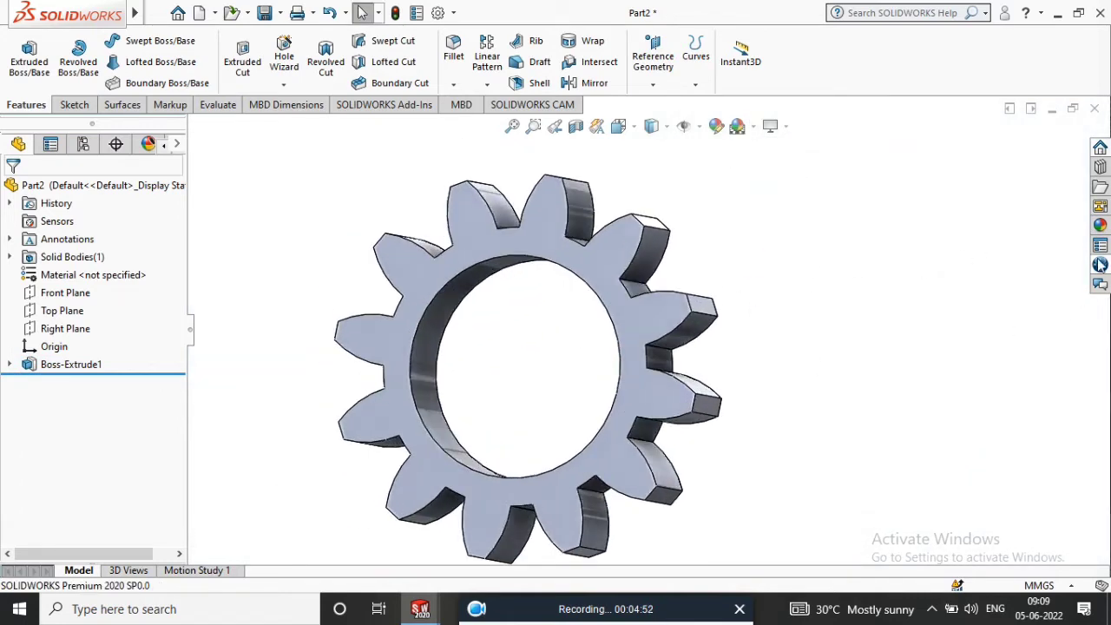
pyautogui.click(1100, 225)
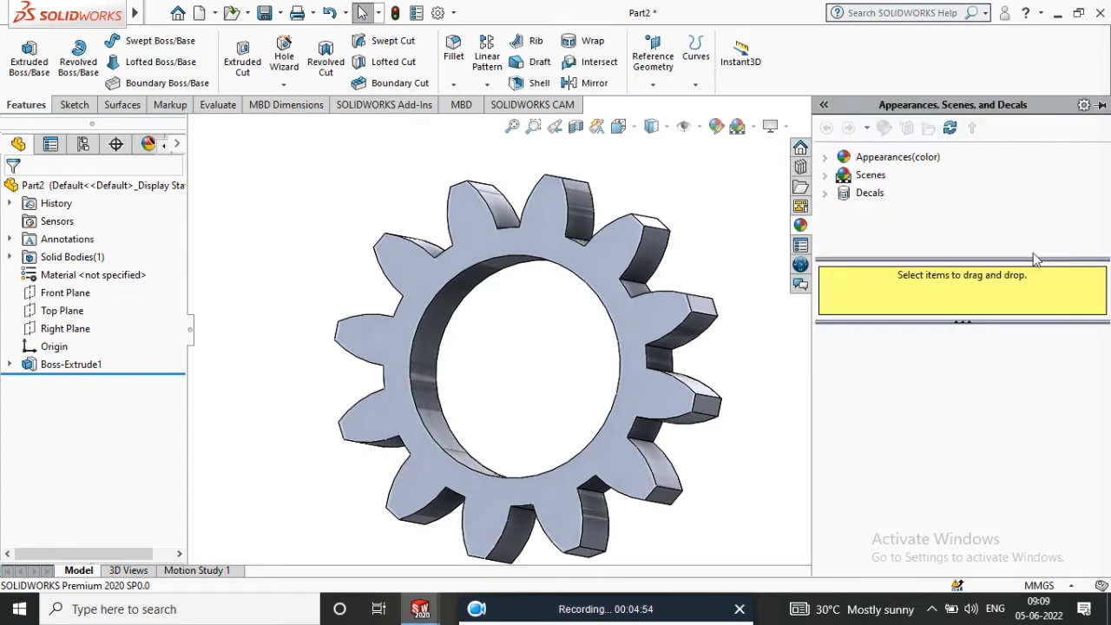
# - Browse Metal appearances to Brass and drag the brushed brass finish onto the gear
pyautogui.click(824, 159)
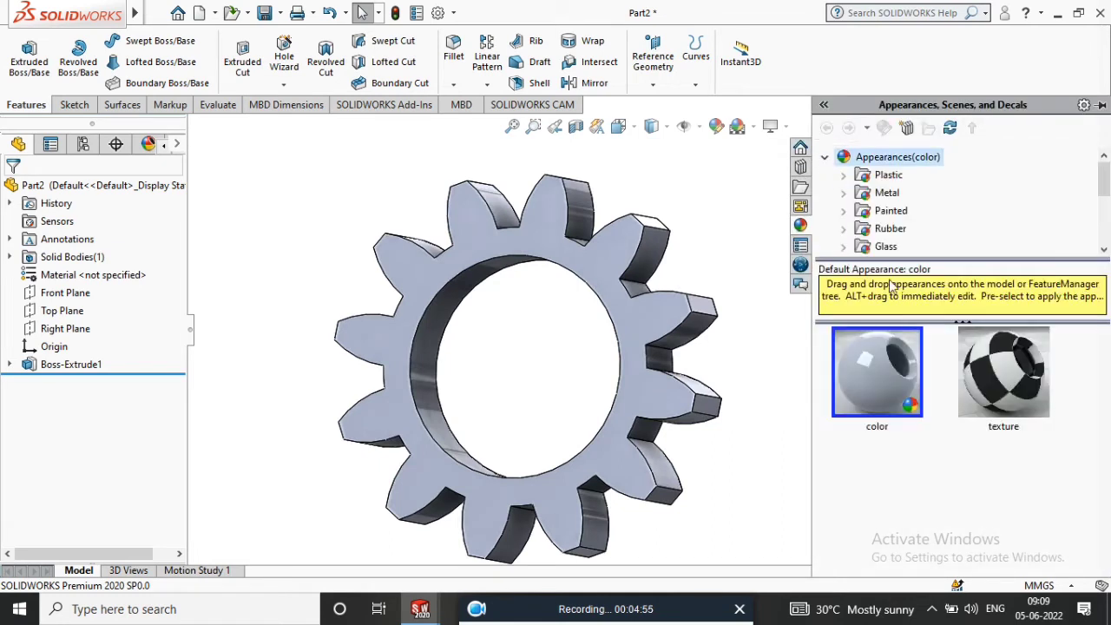
pyautogui.click(868, 197)
pyautogui.click(912, 195)
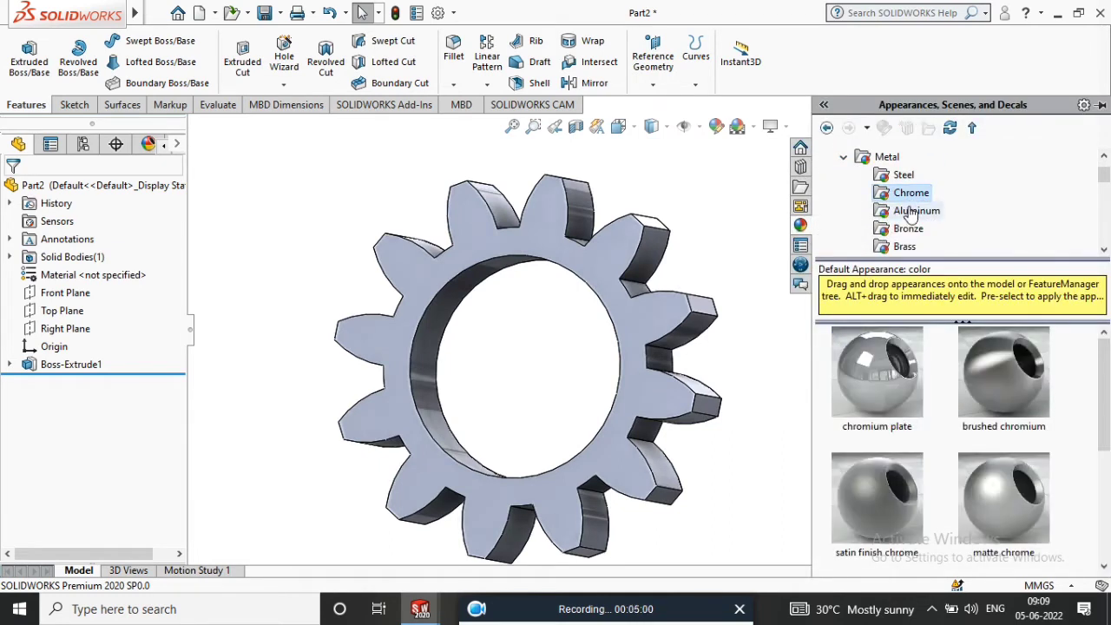
pyautogui.scroll(-2, 907, 213)
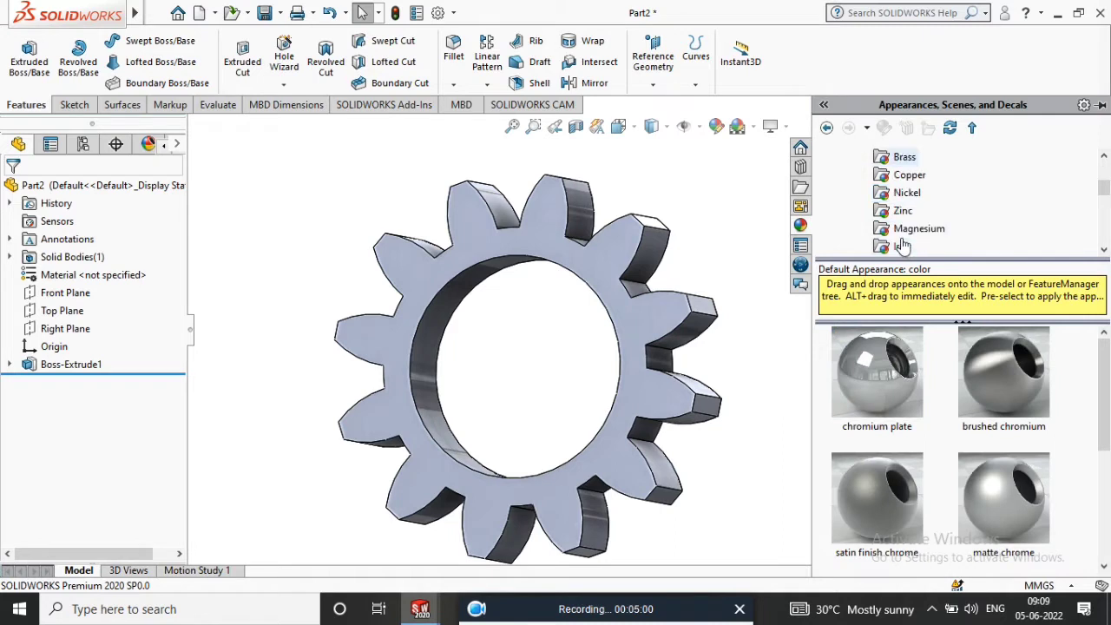
pyautogui.click(897, 178)
pyautogui.click(902, 159)
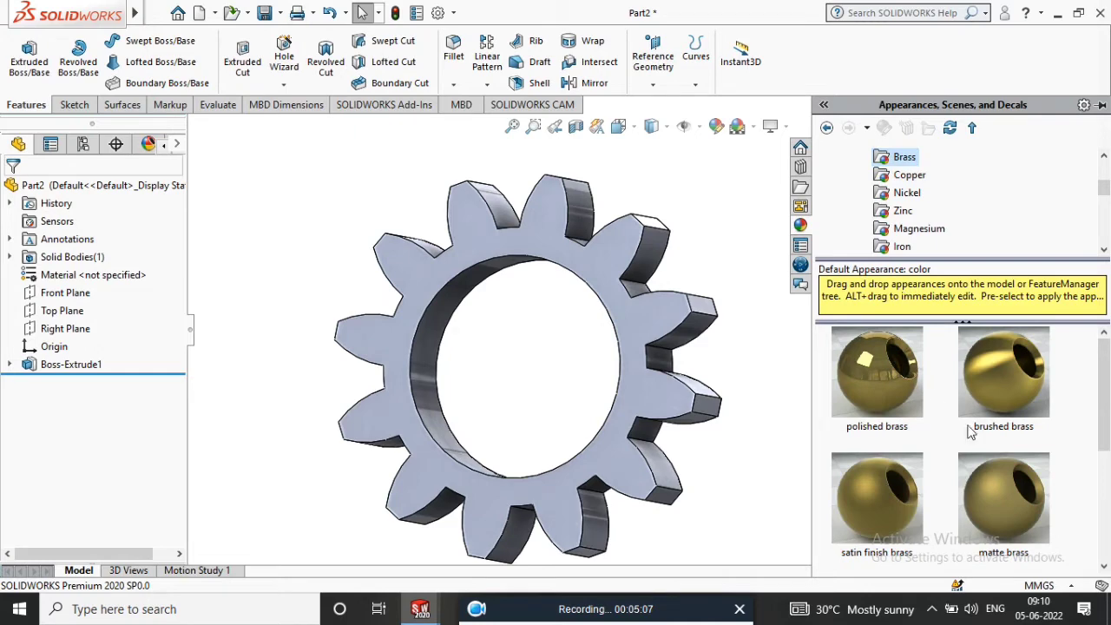
pyautogui.moveTo(1005, 356); pyautogui.dragTo(760, 202)
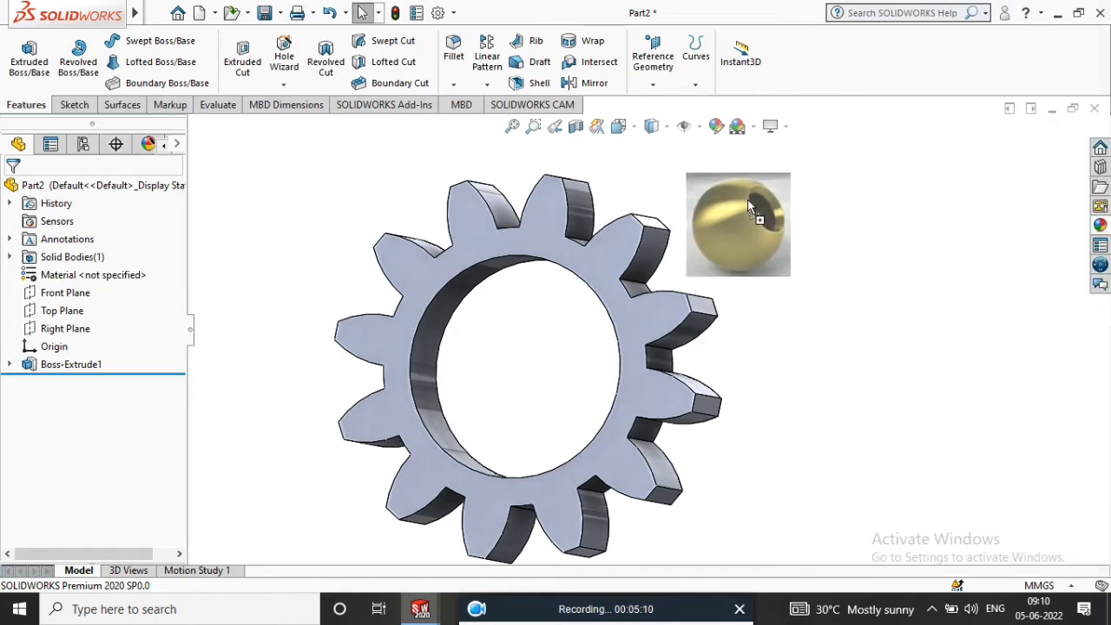
pyautogui.moveTo(761, 202)
pyautogui.mouseDown(button='middle')
pyautogui.moveTo(659, 249)
pyautogui.moveTo(681, 282)
pyautogui.moveTo(483, 266)
pyautogui.moveTo(657, 340)
pyautogui.moveTo(682, 312)
pyautogui.mouseUp(button='middle')
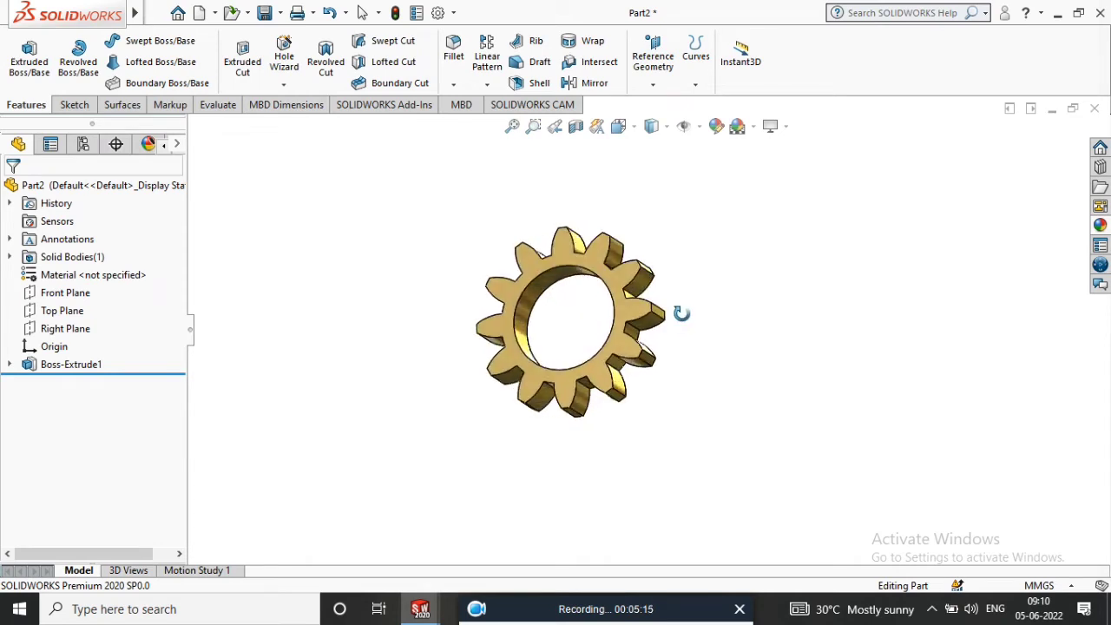
pyautogui.moveTo(590, 269); pyautogui.dragTo(593, 282, button='middle')
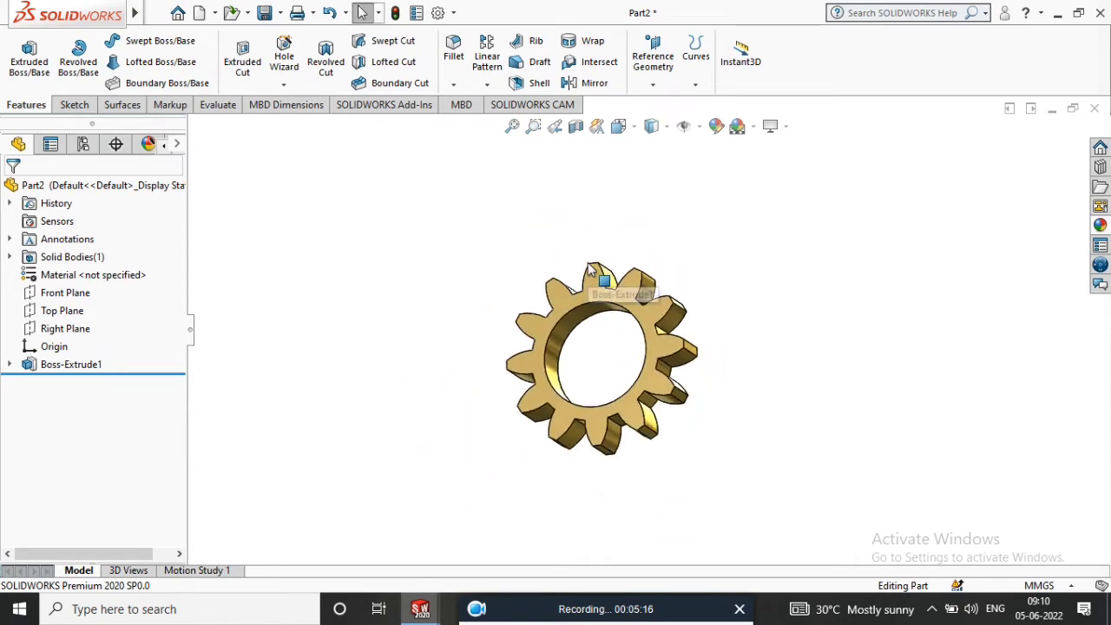
# - Create a 'geat spinner' folder under solidwork and save the part there as 'part 1 gear1'
pyautogui.click(265, 15)
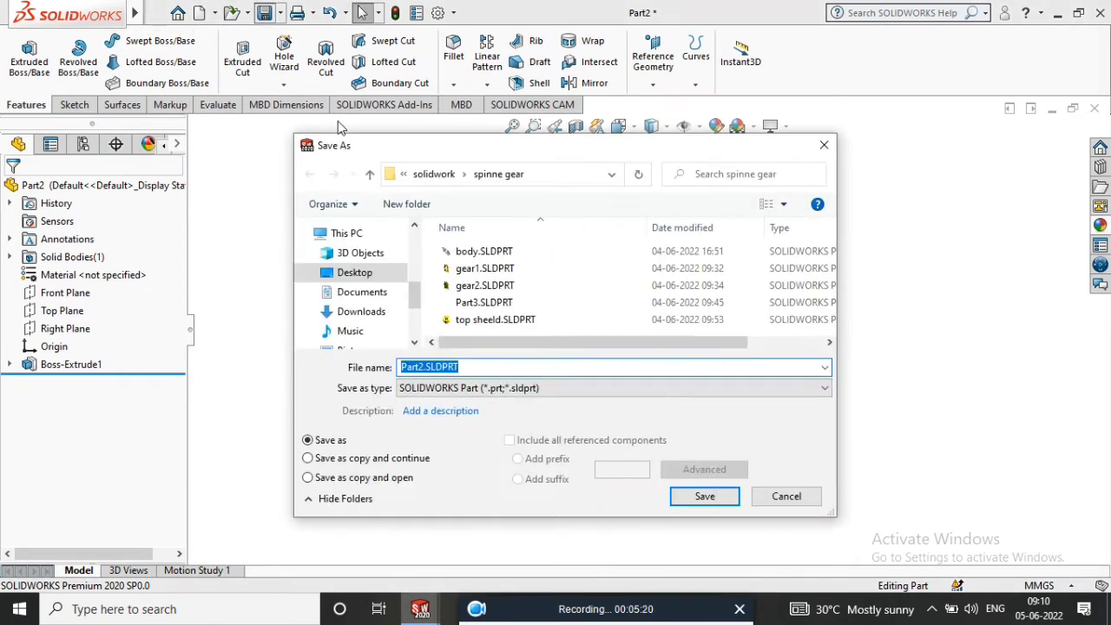
pyautogui.click(369, 176)
pyautogui.rightClick(573, 250)
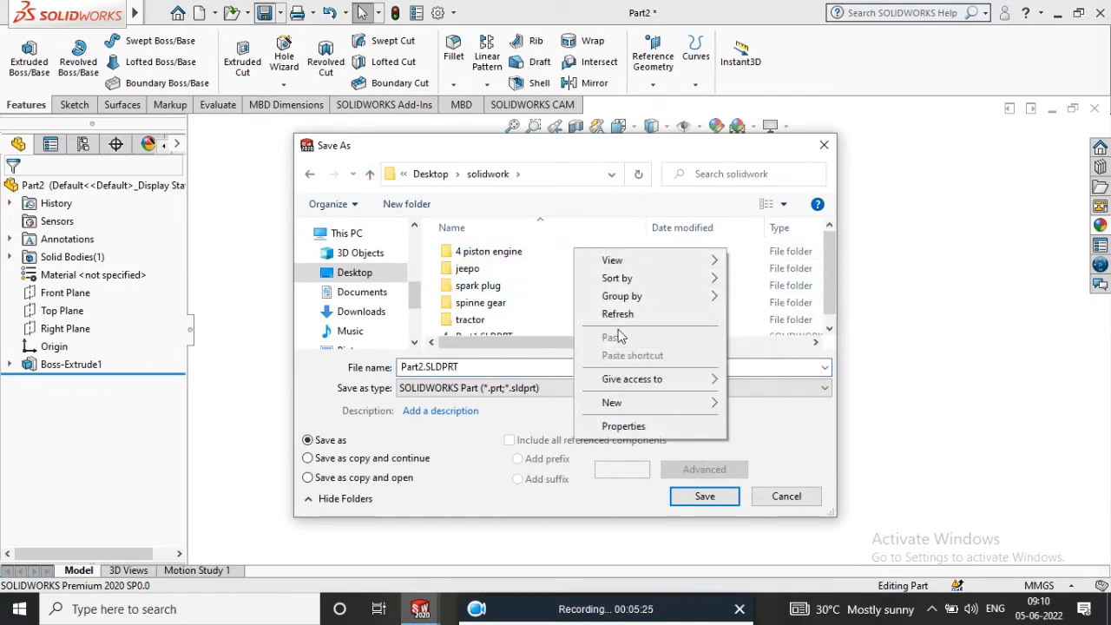
pyautogui.moveTo(612, 402)
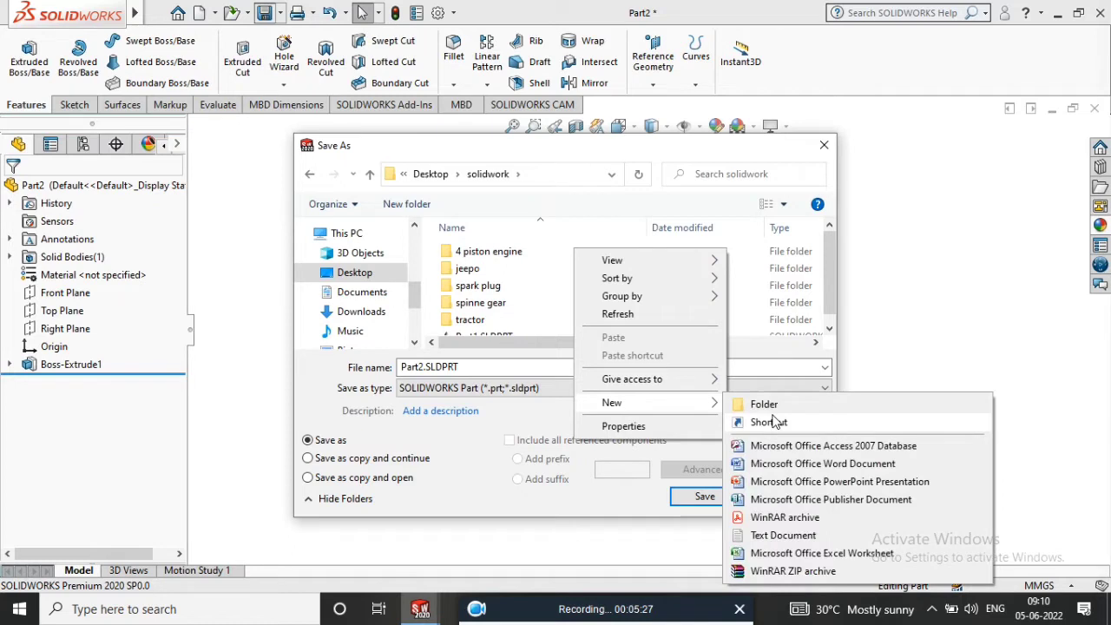
pyautogui.click(763, 403)
pyautogui.write('geat s')
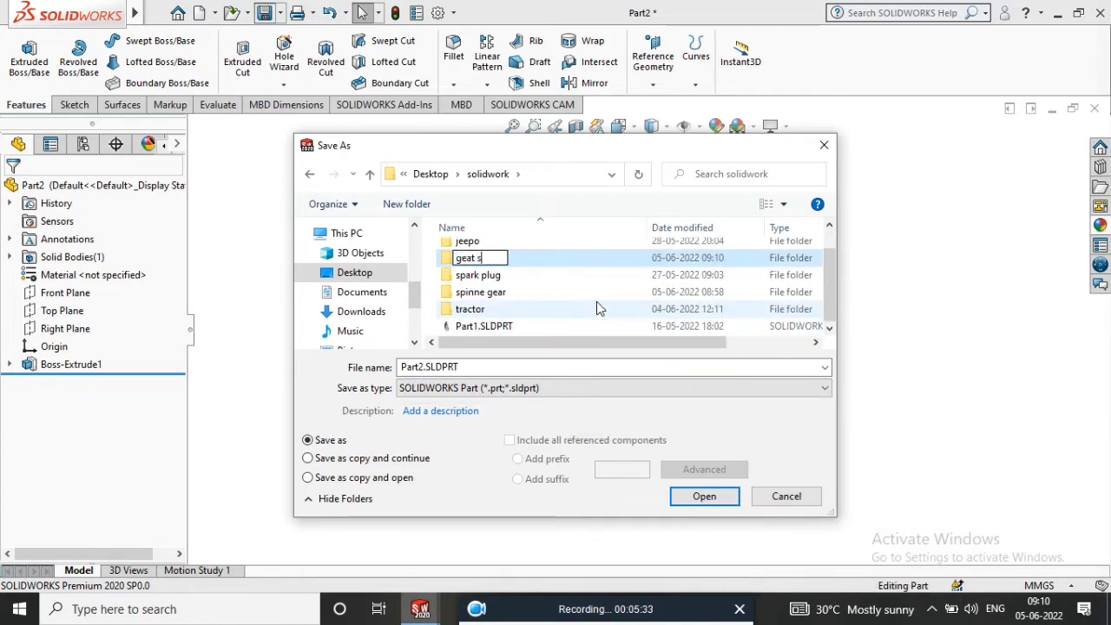
pyautogui.write('pinner')
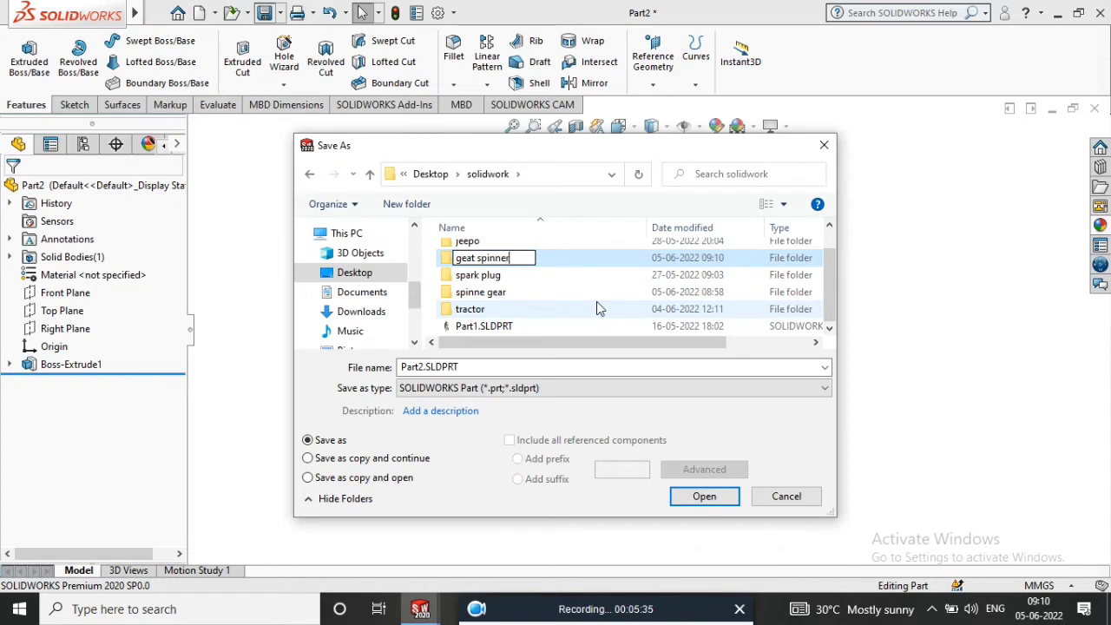
pyautogui.click(585, 258)
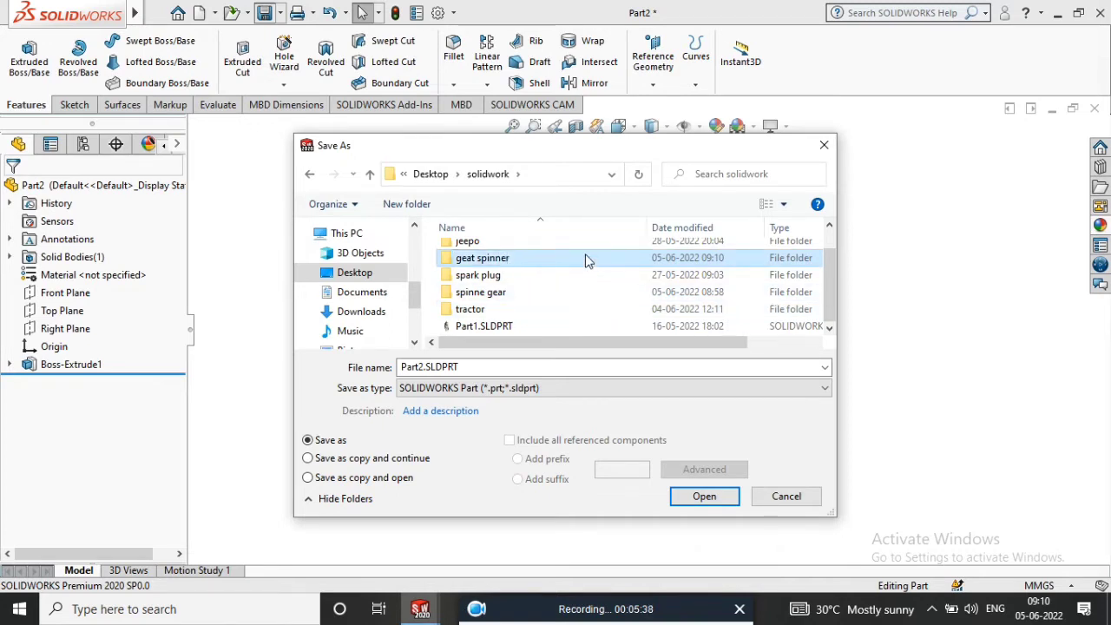
pyautogui.doubleClick(585, 257)
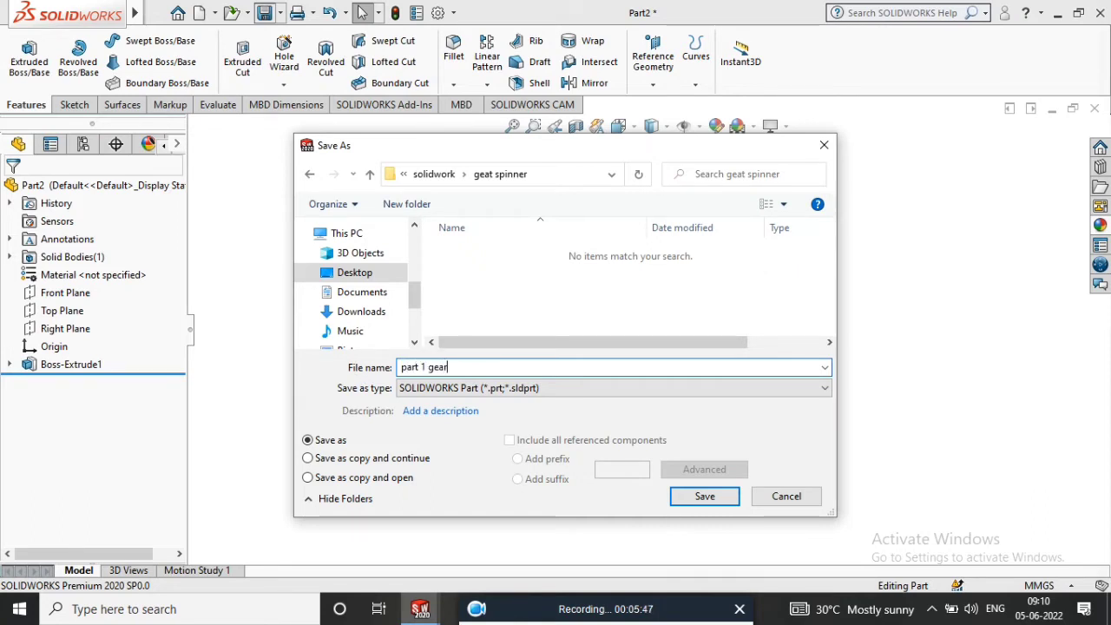
pyautogui.click(685, 497)
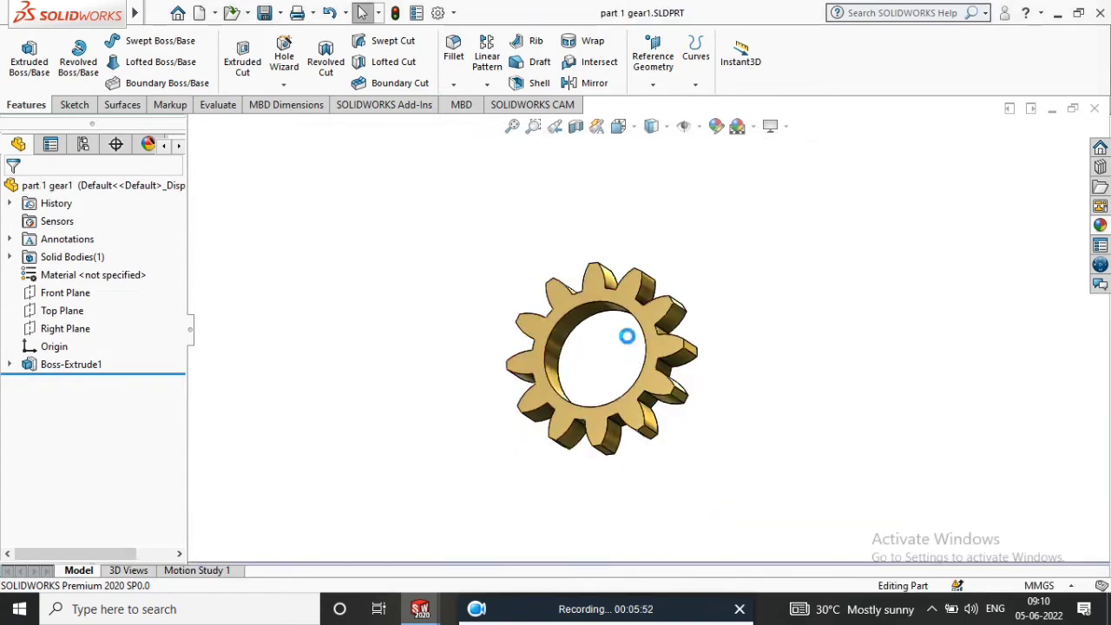
# - Open Sketch1 under Boss-Extrude1 for editing, leaving the extrusion settings unchanged
pyautogui.hotkey('ctrl', '1')
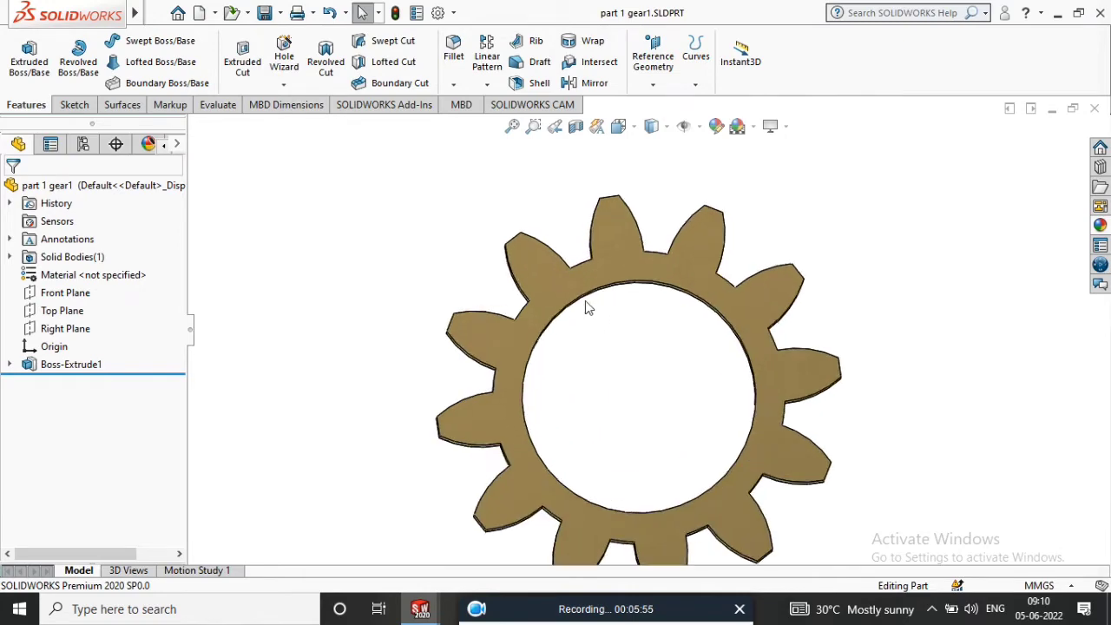
pyautogui.moveTo(637, 336)
pyautogui.mouseDown(button='middle')
pyautogui.moveTo(665, 385)
pyautogui.moveTo(645, 359)
pyautogui.moveTo(660, 341)
pyautogui.mouseUp(button='middle')
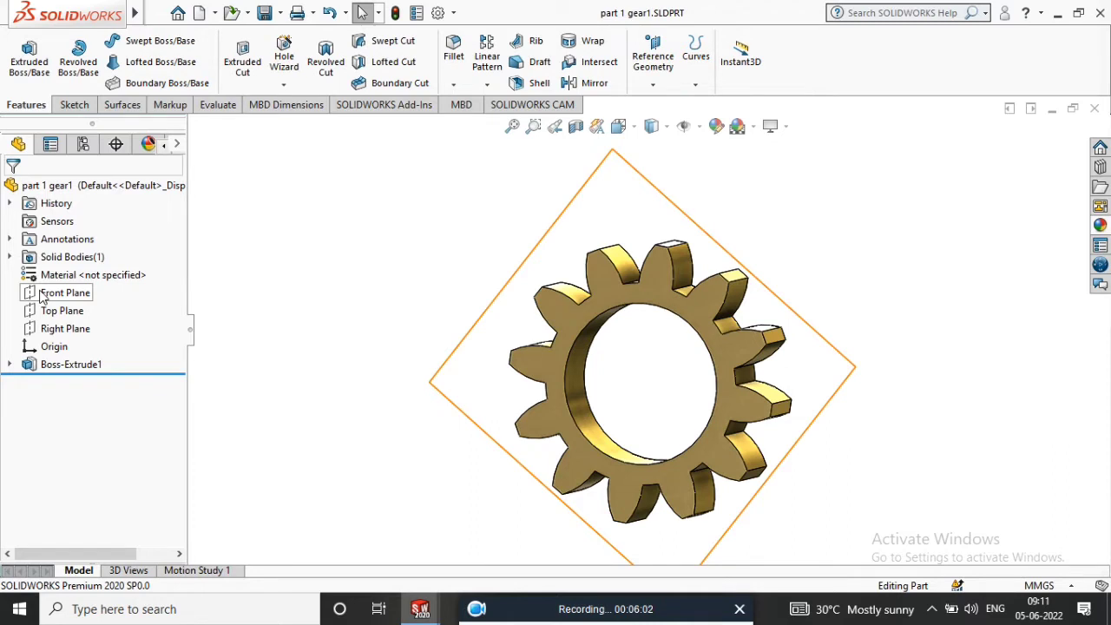
pyautogui.rightClick(22, 365)
pyautogui.click(45, 237)
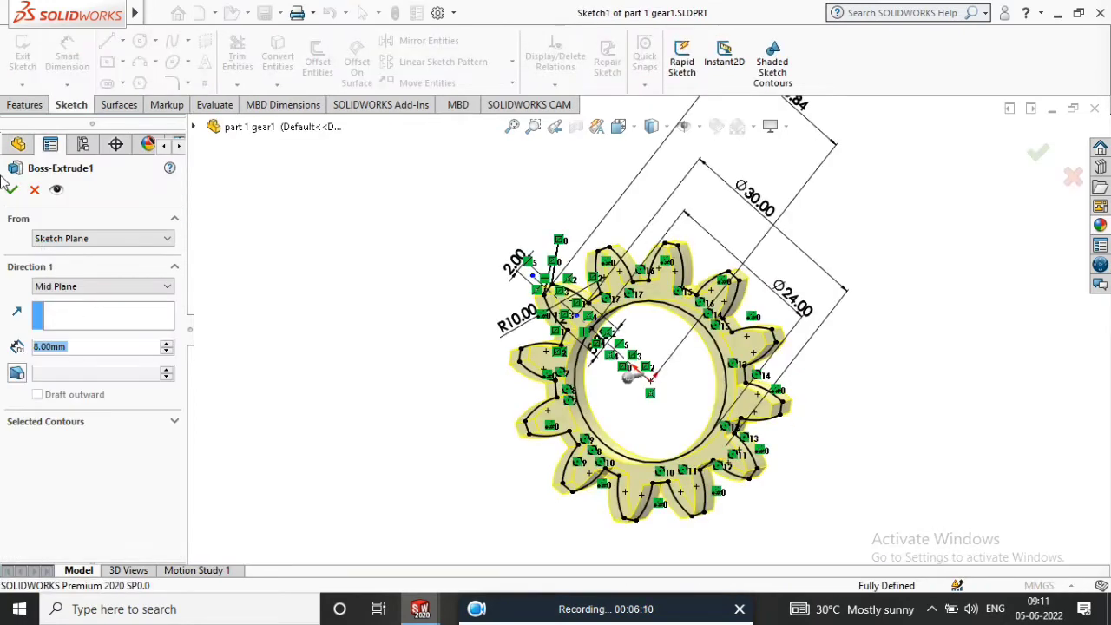
pyautogui.click(26, 190)
pyautogui.click(9, 364)
pyautogui.rightClick(74, 381)
pyautogui.click(63, 294)
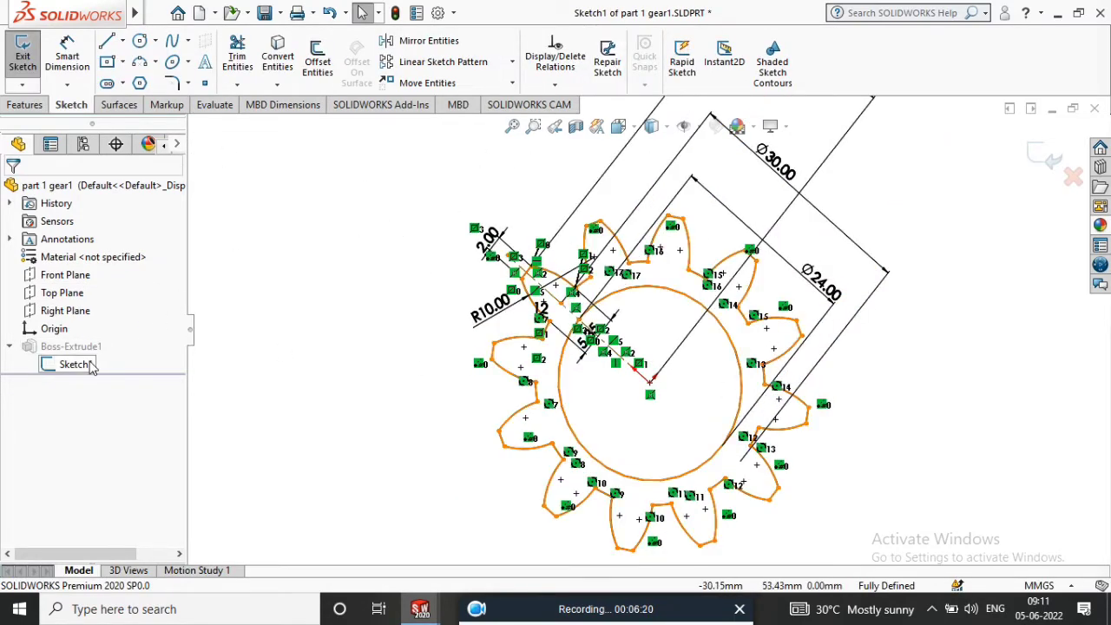
# - Change the Ø24.00 hole dimension to 8 mm and exit the sketch to rebuild the gear
pyautogui.scroll(2, 628, 382)
pyautogui.scroll(1, 628, 382)
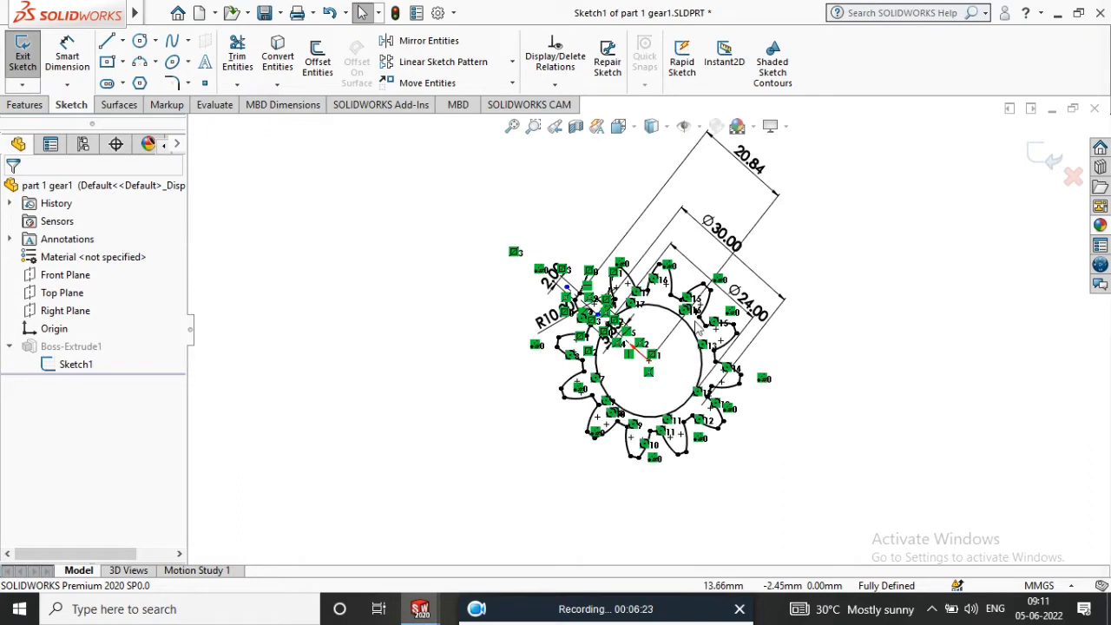
pyautogui.click(65, 56)
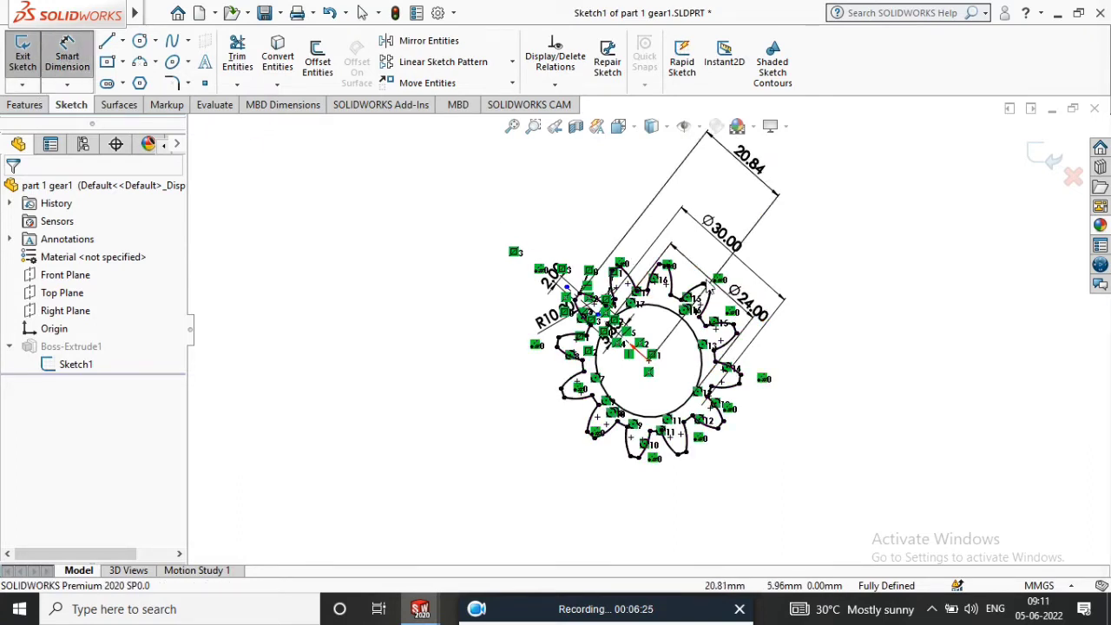
pyautogui.click(748, 307)
pyautogui.doubleClick(748, 309)
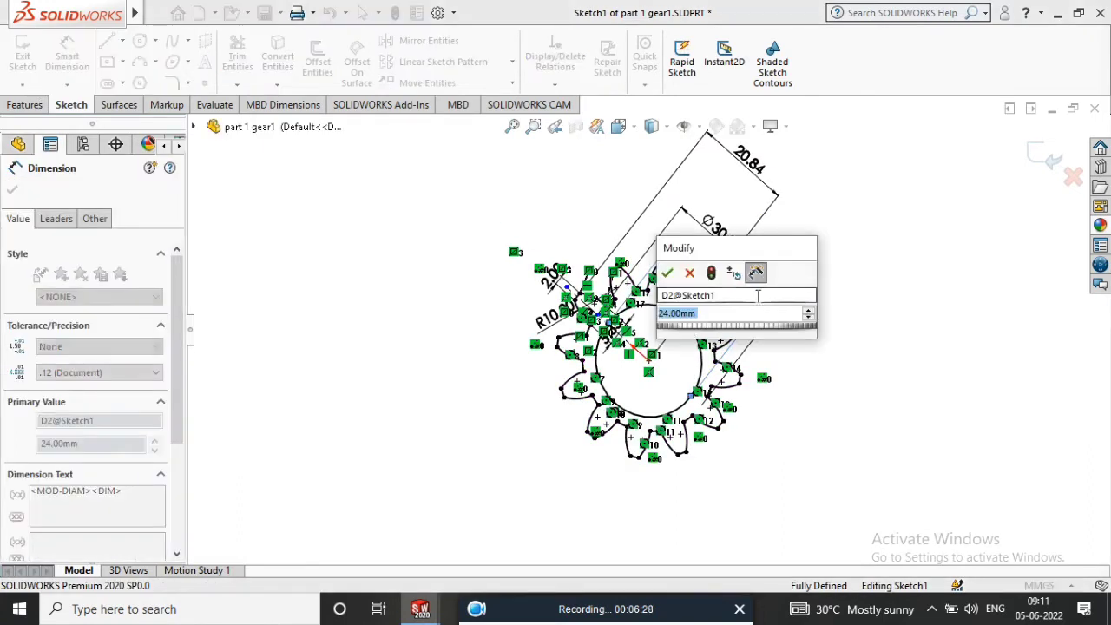
pyautogui.write('8')
pyautogui.press('Return')
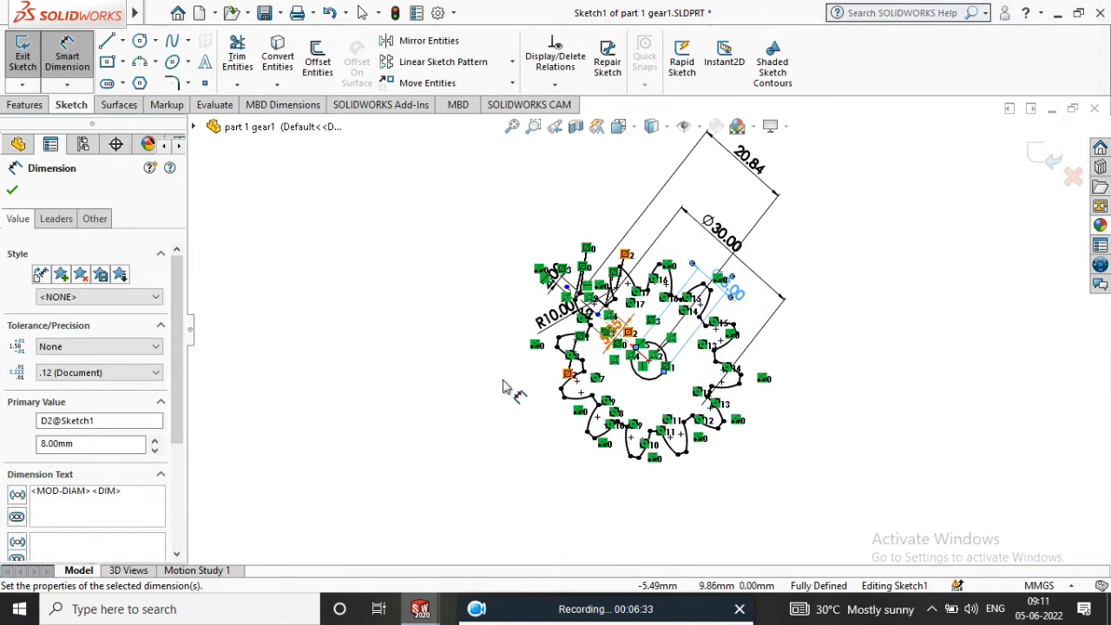
pyautogui.click(12, 189)
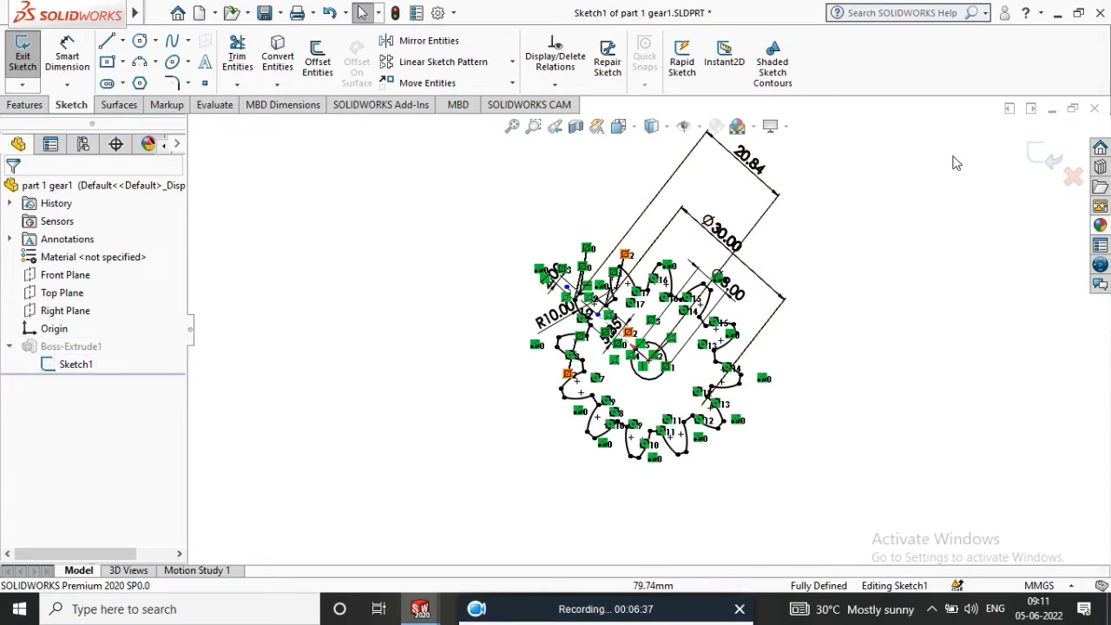
pyautogui.click(1046, 154)
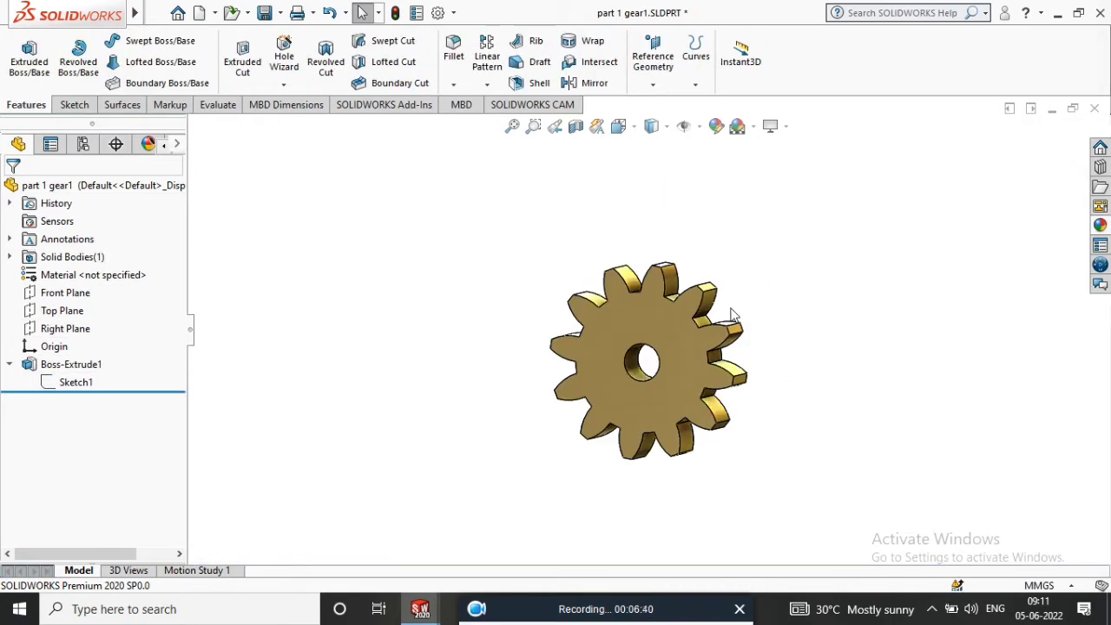
pyautogui.scroll(-5, 776, 286)
# - Save the modified gear as a separate part named 'part2 gear 2'
pyautogui.scroll(5, 710, 368)
pyautogui.moveTo(848, 347); pyautogui.dragTo(732, 379, button='middle')
pyautogui.click(156, 12)
pyautogui.click(440, 183)
pyautogui.click(280, 16)
pyautogui.click(293, 54)
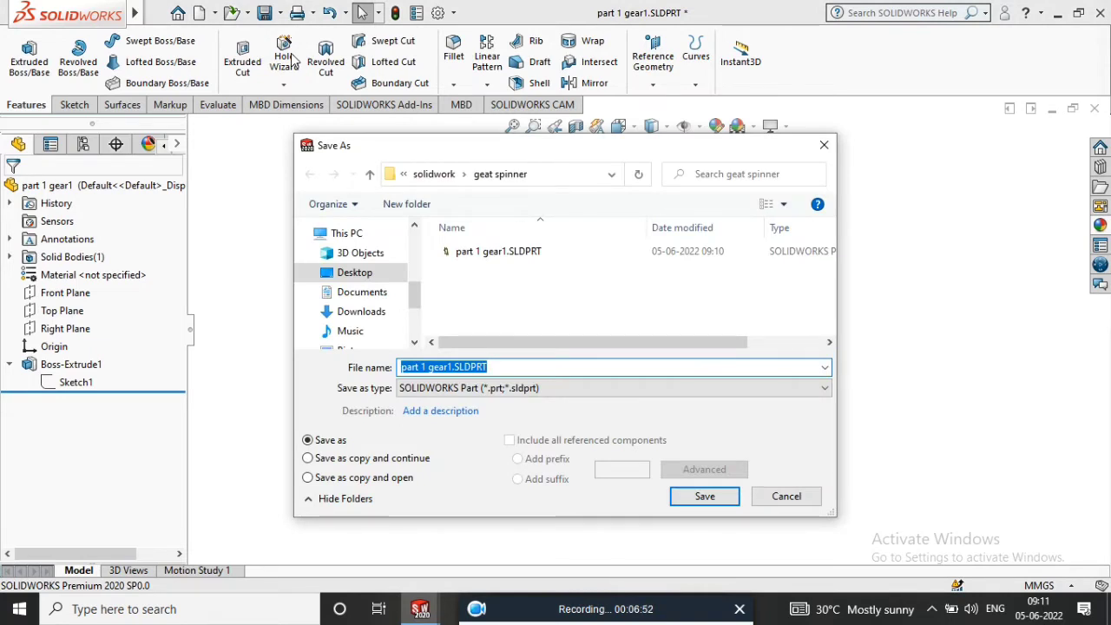
pyautogui.write('p')
pyautogui.press('BackSpace')
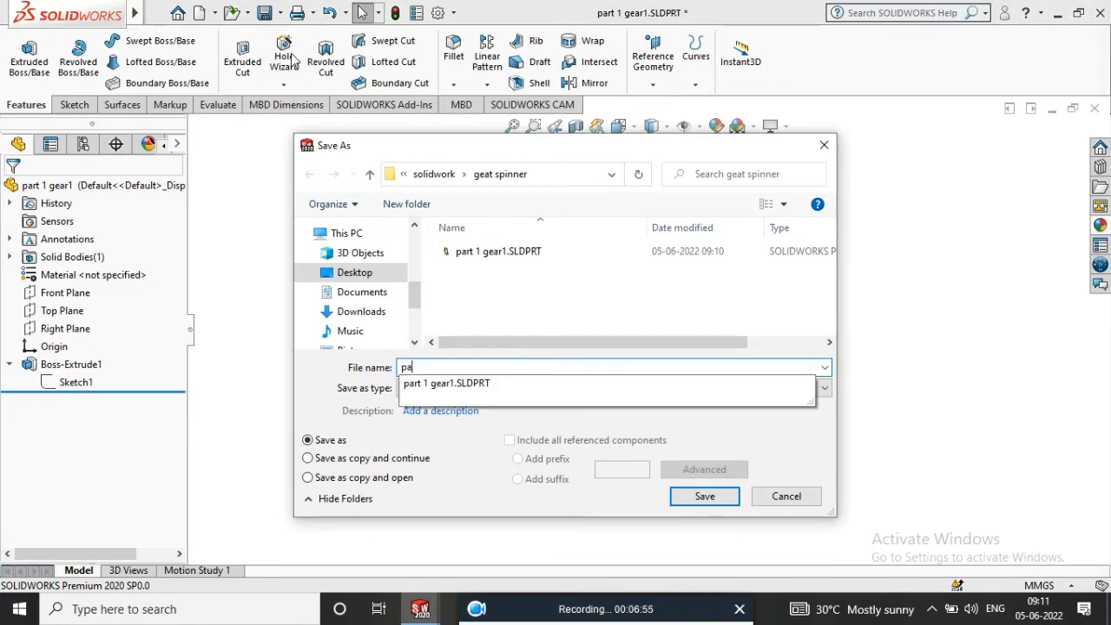
pyautogui.write('rt2 gear 2')
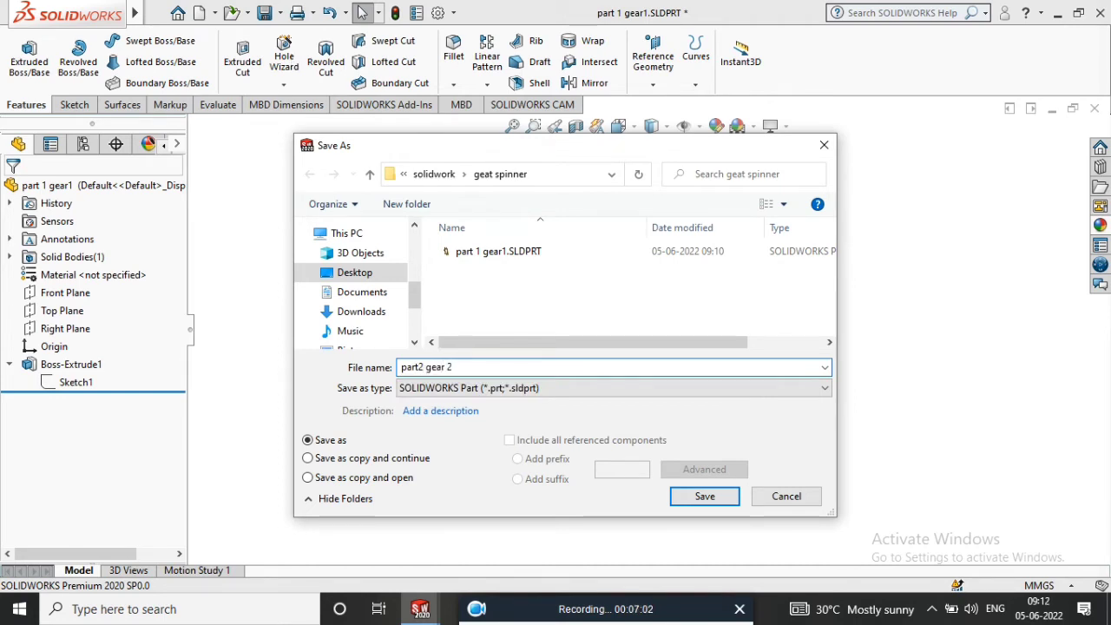
pyautogui.press('Return')
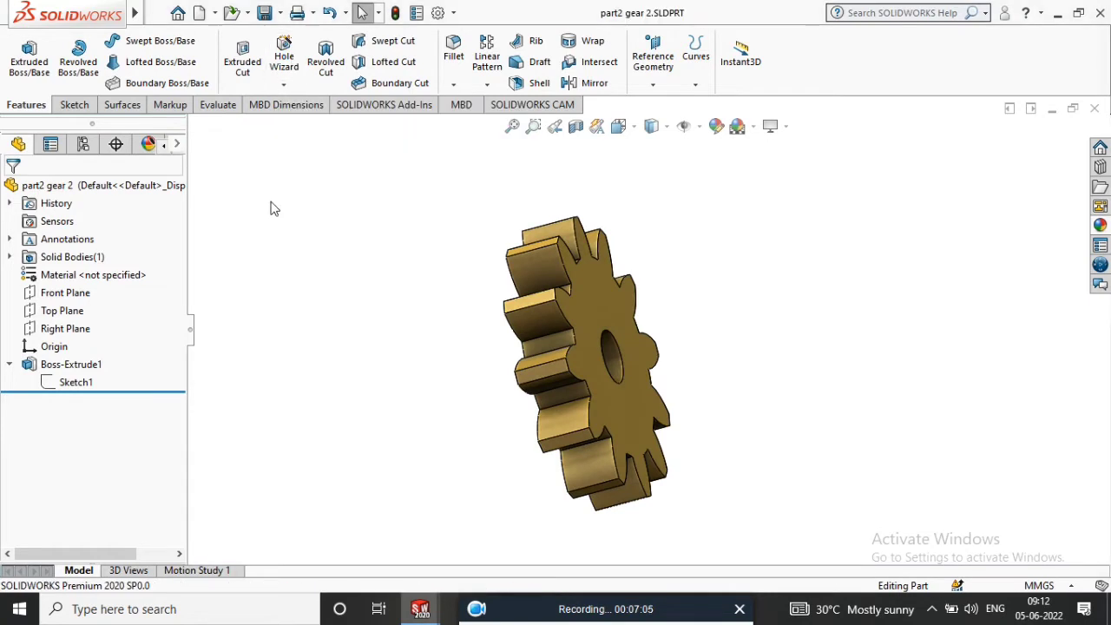
pyautogui.moveTo(606, 276); pyautogui.dragTo(576, 248, button='middle')
# - Create a new blank part, Part3, and select its Front Plane
pyautogui.click(214, 12)
pyautogui.click(228, 33)
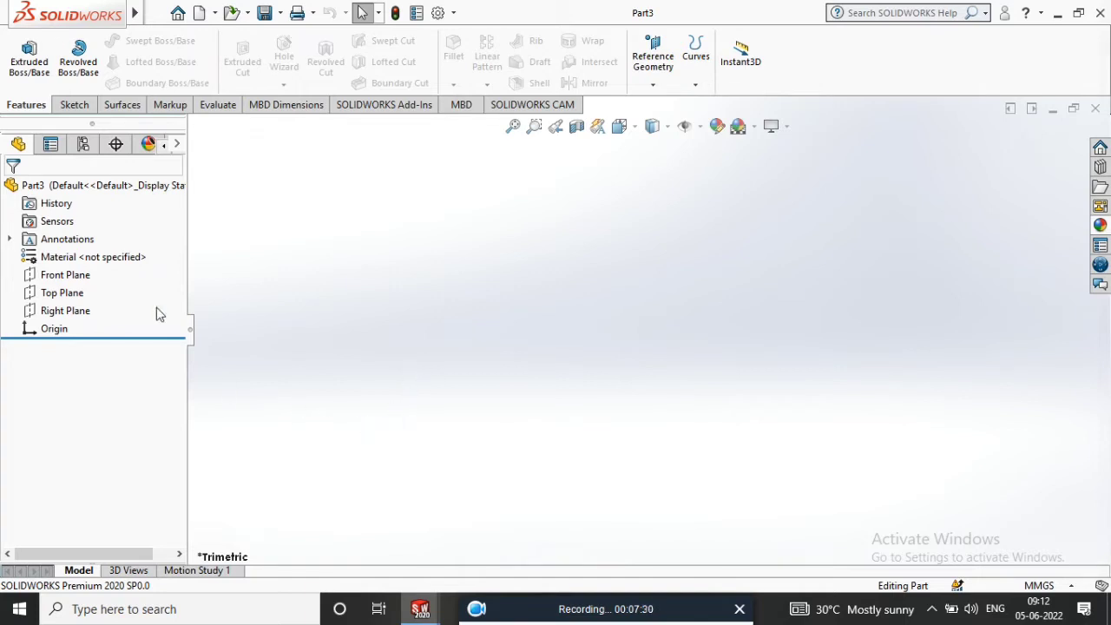
pyautogui.click(65, 274)
# - Start a sketch on the Front Plane with two concentric circles at the origin
pyautogui.rightClick(668, 288)
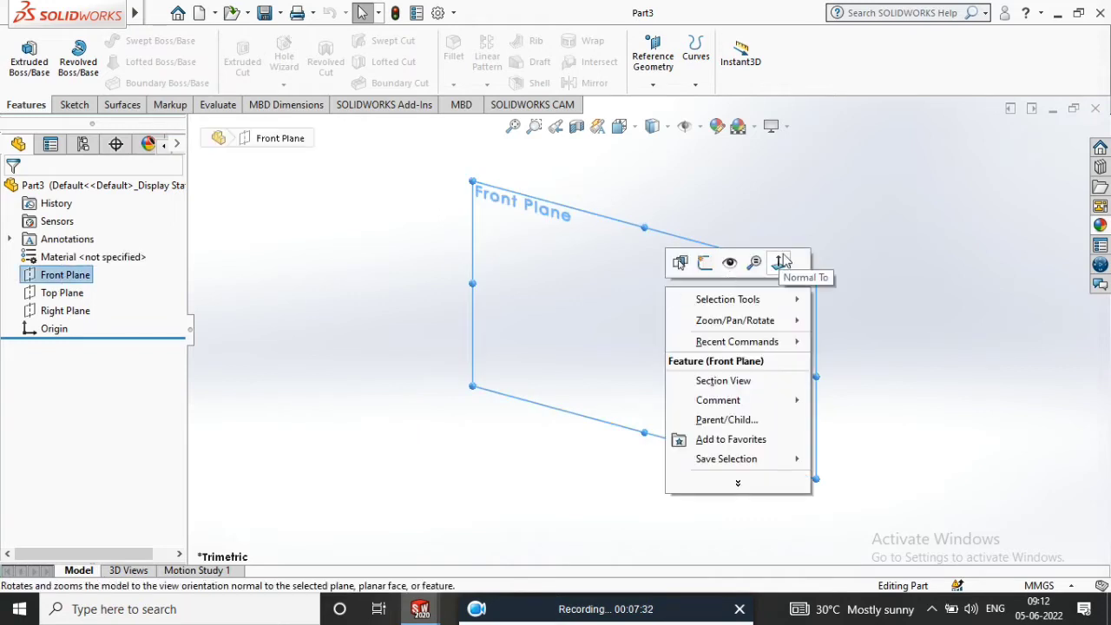
pyautogui.click(777, 258)
pyautogui.rightClick(667, 289)
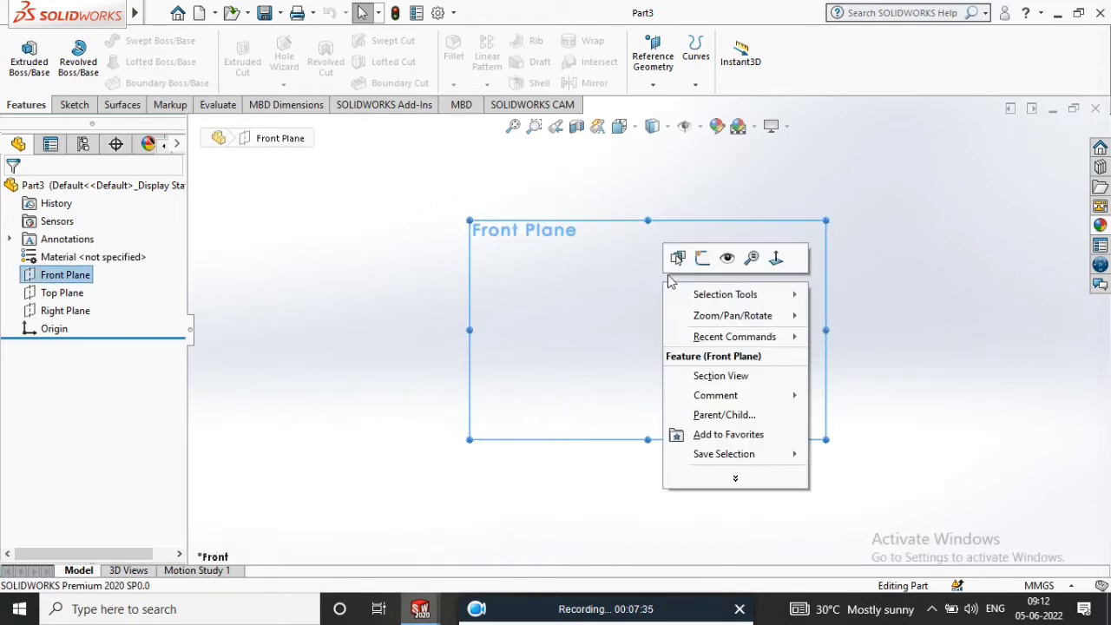
pyautogui.click(700, 255)
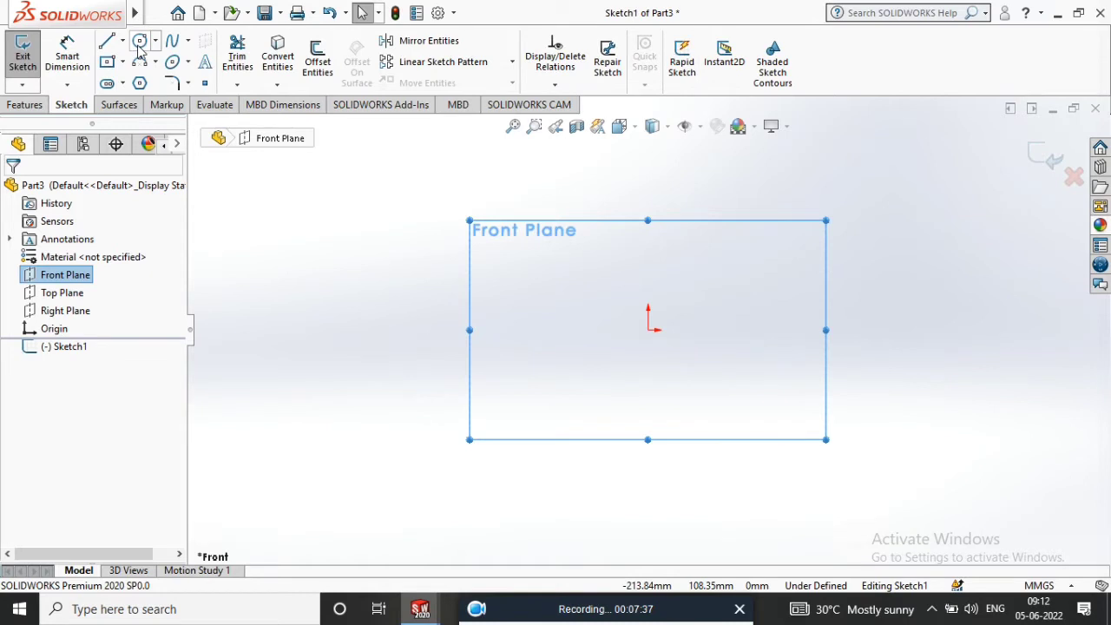
pyautogui.click(139, 41)
pyautogui.click(642, 333)
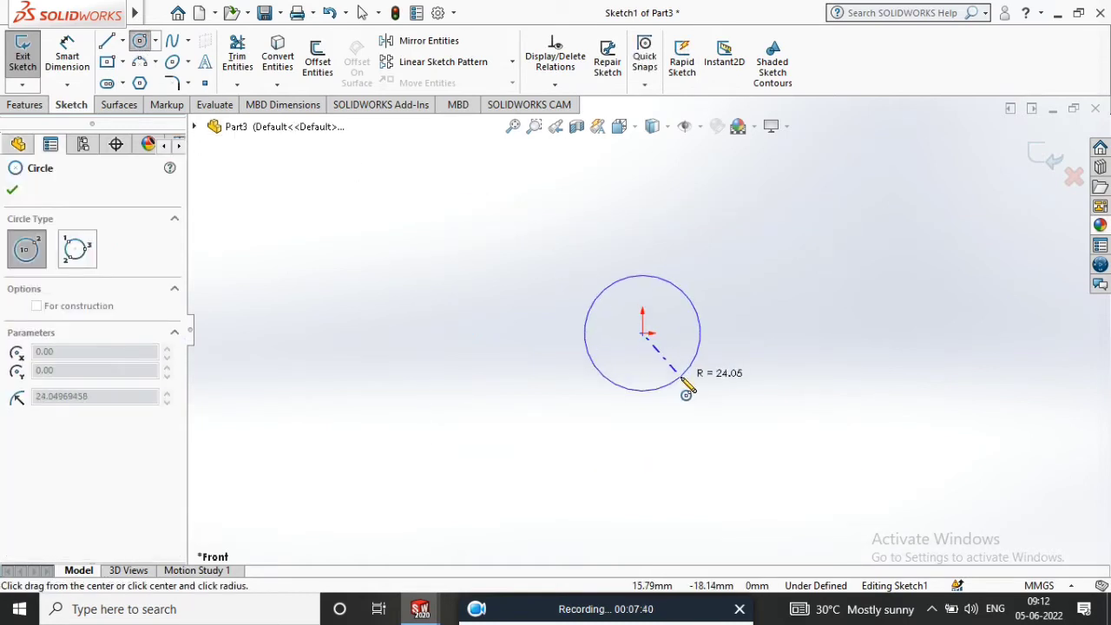
pyautogui.click(691, 383)
pyautogui.click(642, 332)
pyautogui.click(710, 432)
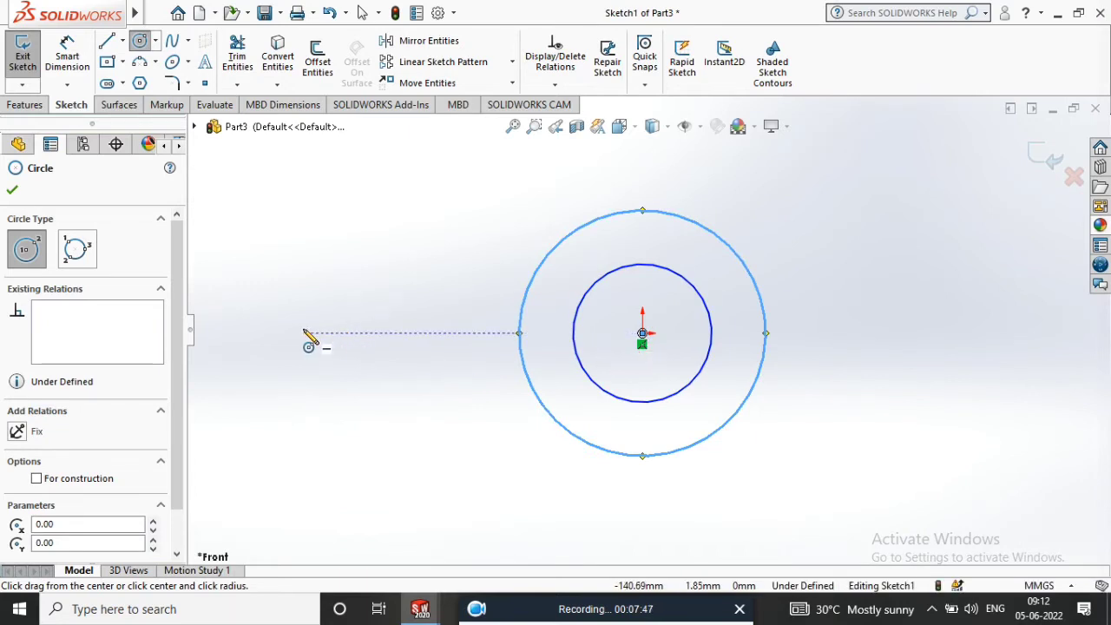
# - Draw a centerline left from the origin and two concentric circles at its end
pyautogui.click(122, 40)
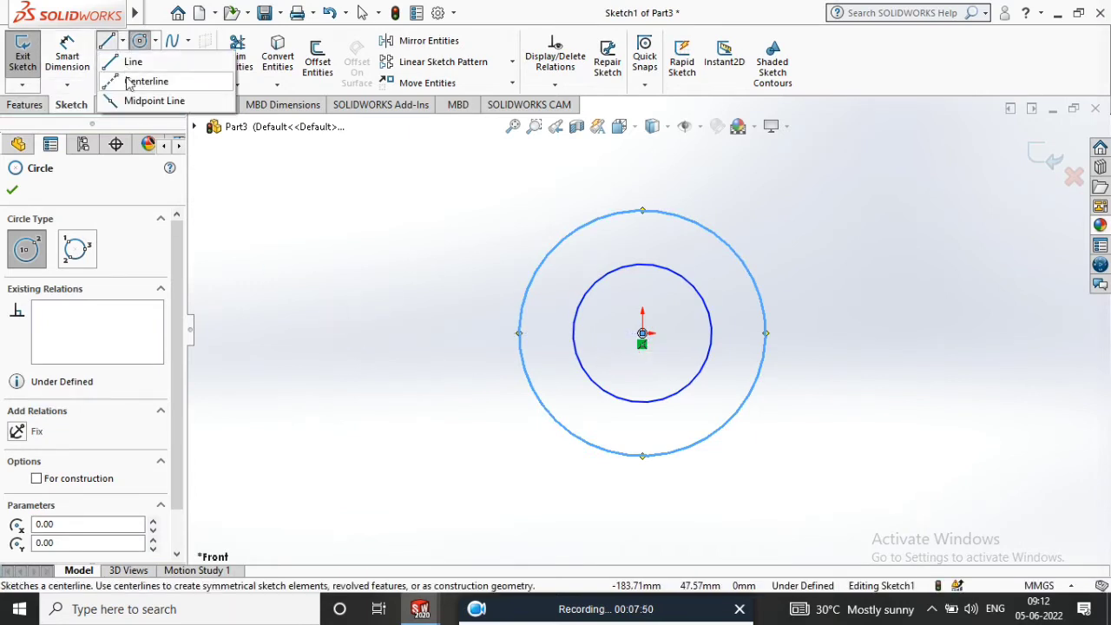
pyautogui.press('Escape')
pyautogui.click(643, 332)
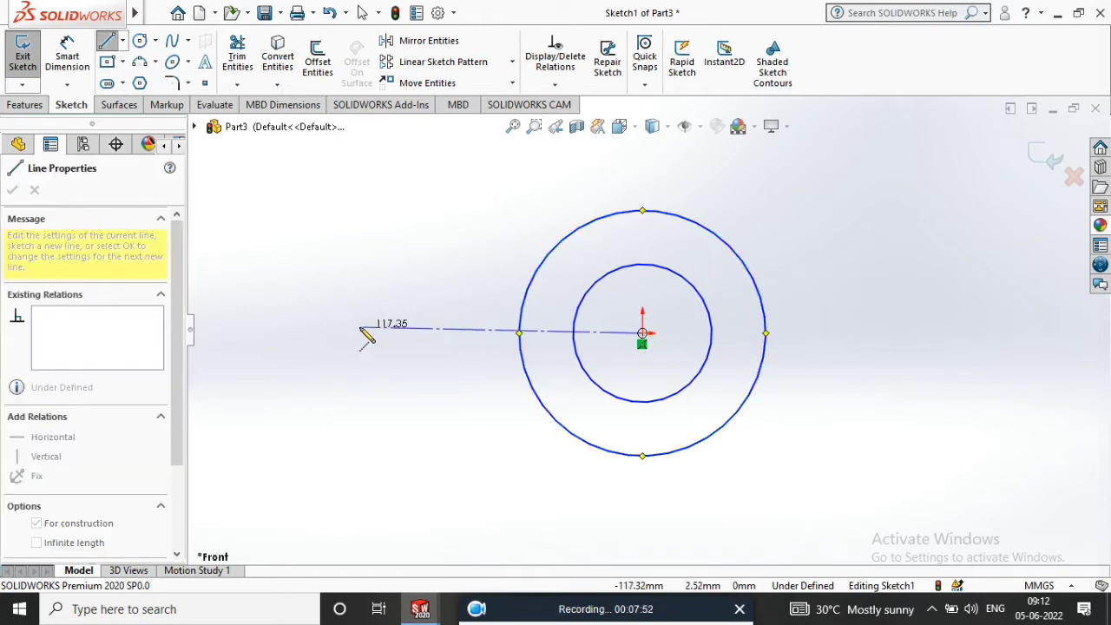
pyautogui.click(341, 332)
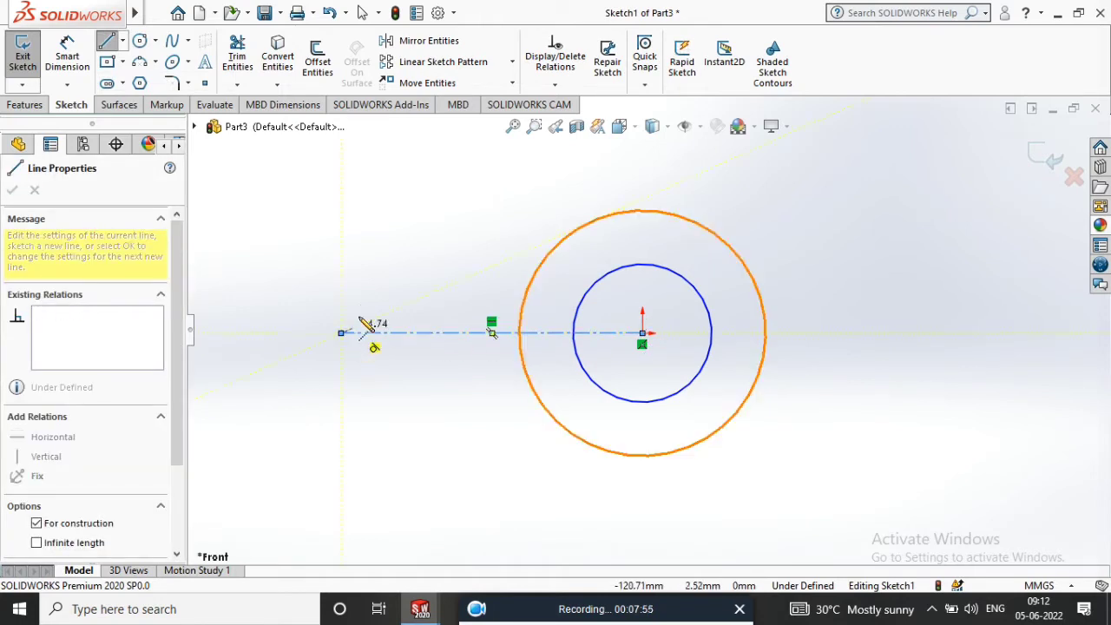
pyautogui.rightClick(366, 261)
pyautogui.click(382, 272)
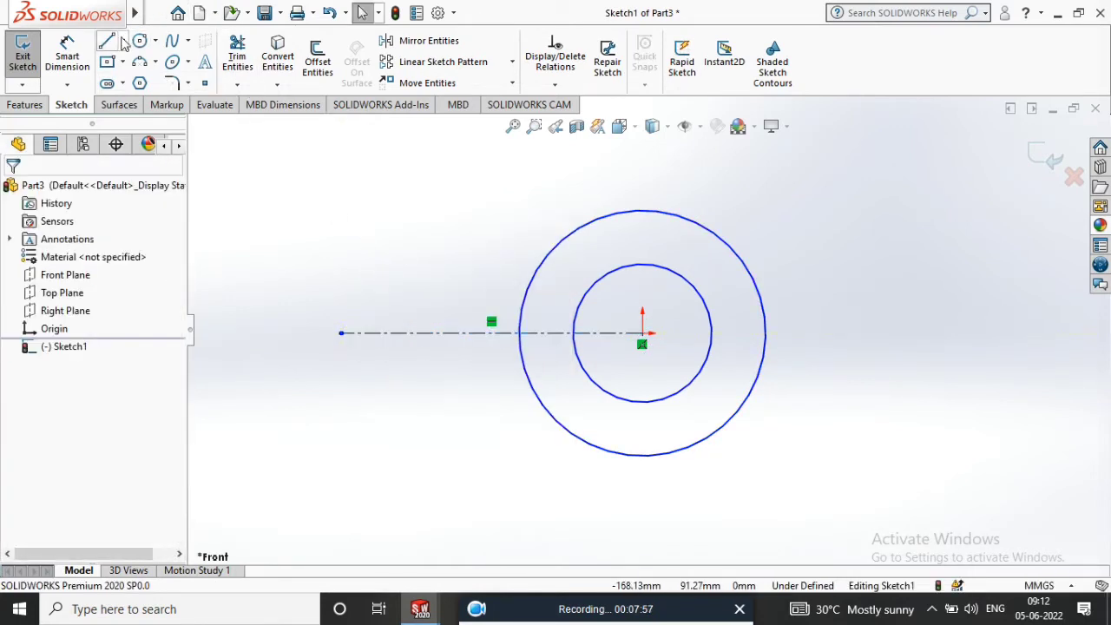
pyautogui.click(141, 41)
pyautogui.click(342, 332)
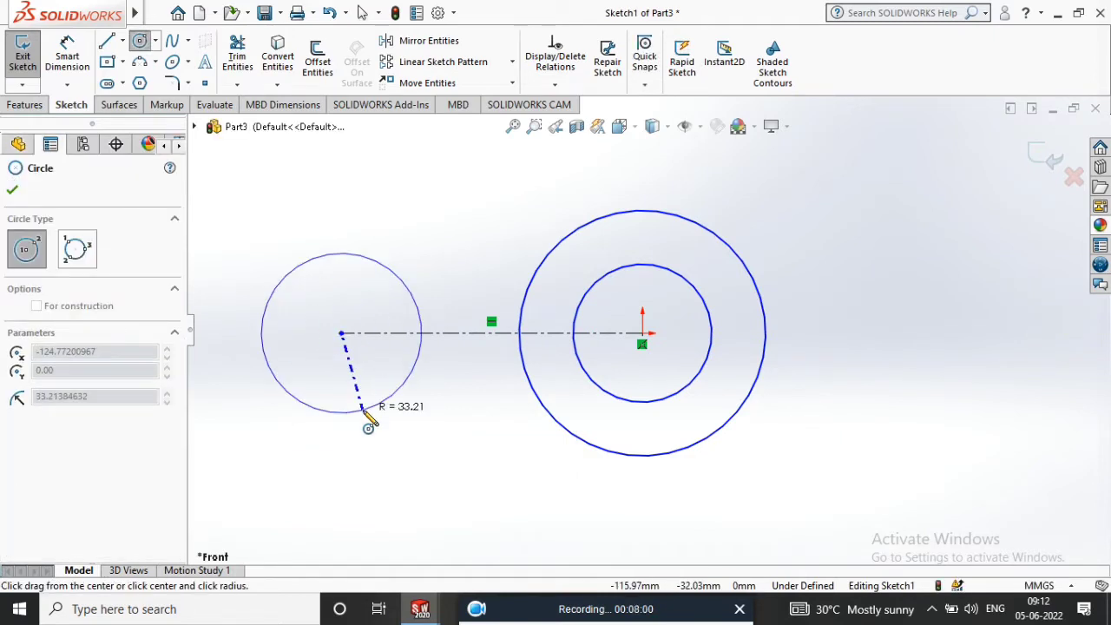
pyautogui.click(363, 410)
pyautogui.click(342, 333)
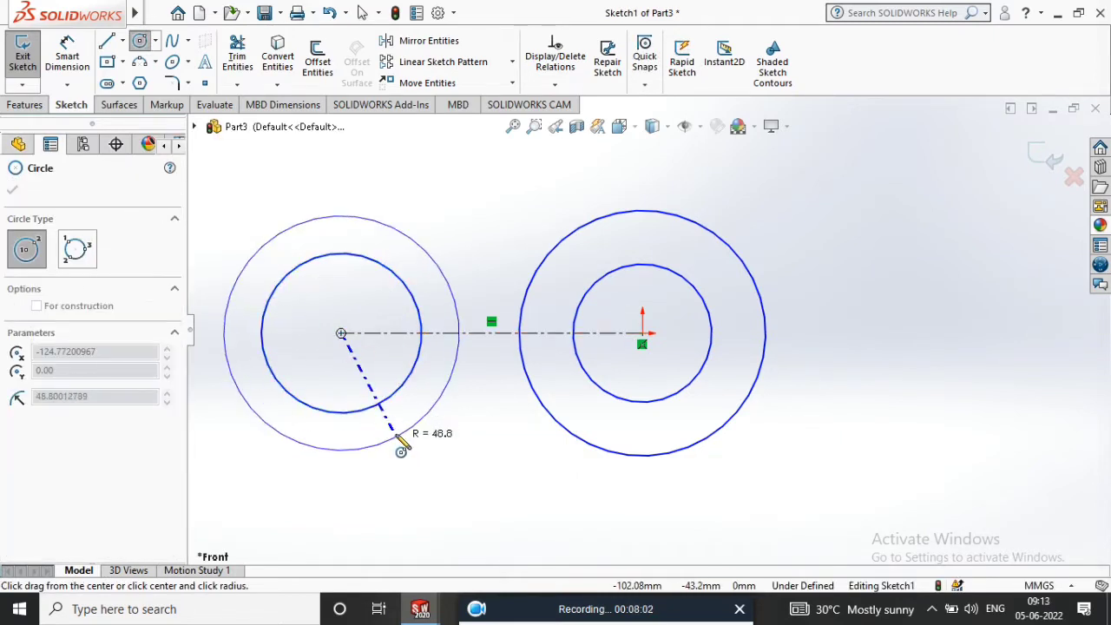
pyautogui.click(403, 424)
pyautogui.scroll(3, 650, 365)
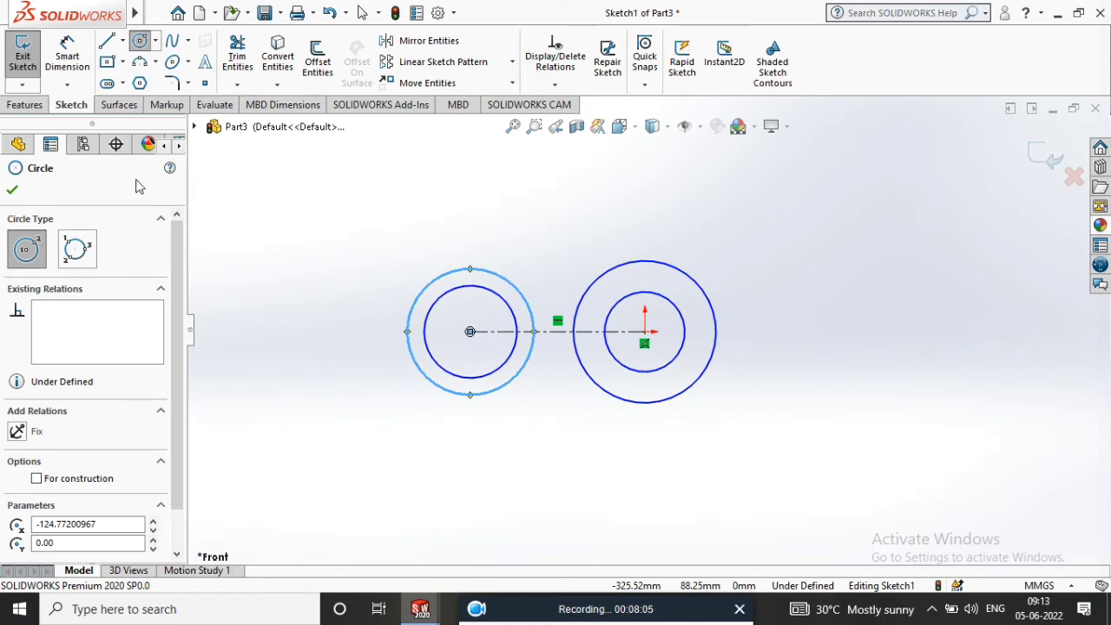
pyautogui.click(19, 190)
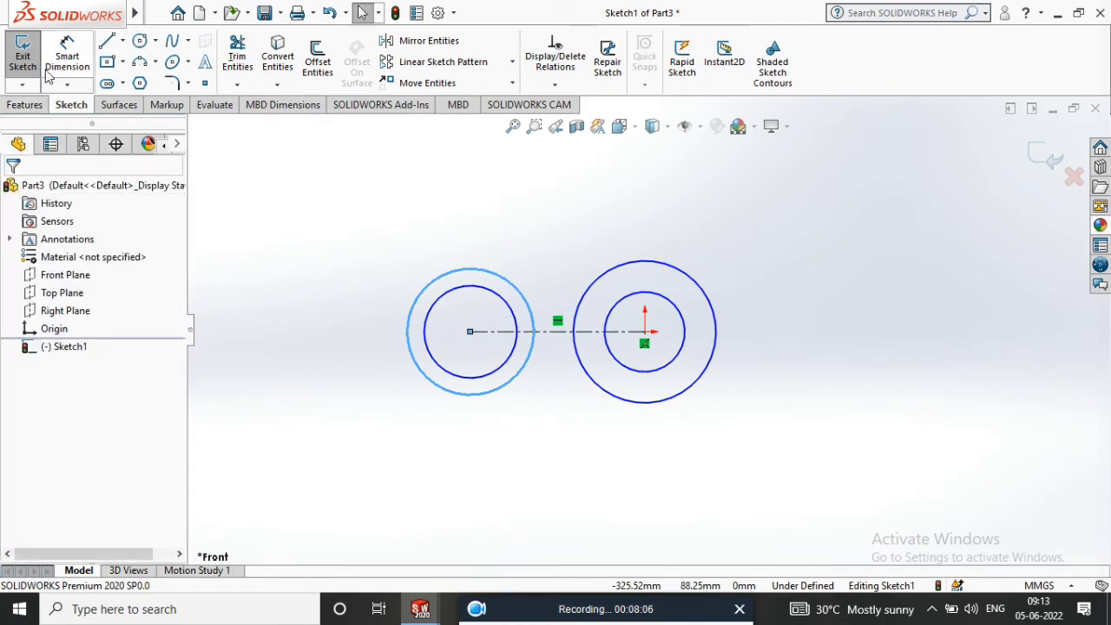
# - Dimension the circle diameters Ø36, Ø24, Ø22 and Ø8
pyautogui.click(715, 309)
pyautogui.click(864, 305)
pyautogui.write('36')
pyautogui.press('Return')
pyautogui.click(681, 328)
pyautogui.click(756, 336)
pyautogui.write('24')
pyautogui.press('Return')
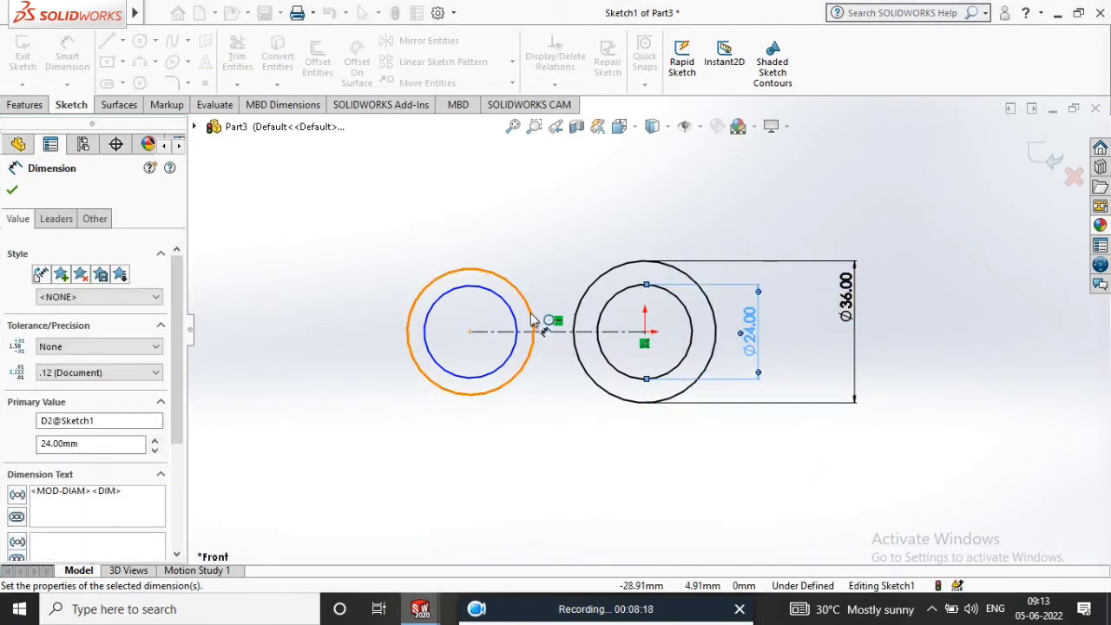
pyautogui.click(533, 321)
pyautogui.click(519, 187)
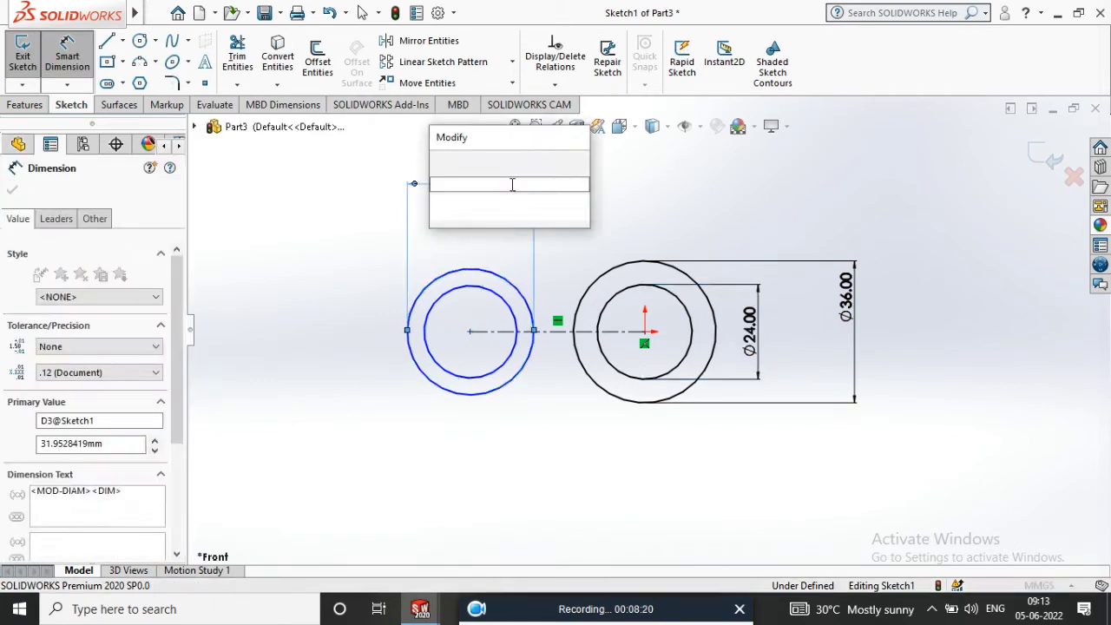
pyautogui.write('22')
pyautogui.press('Return')
pyautogui.scroll(-3, 480, 298)
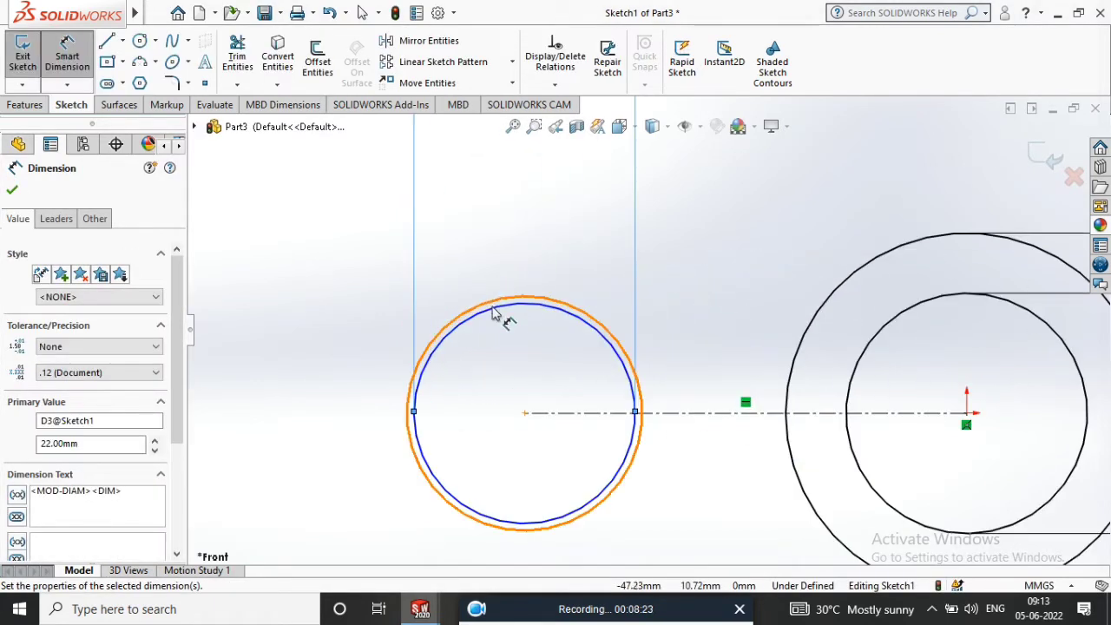
pyautogui.click(499, 304)
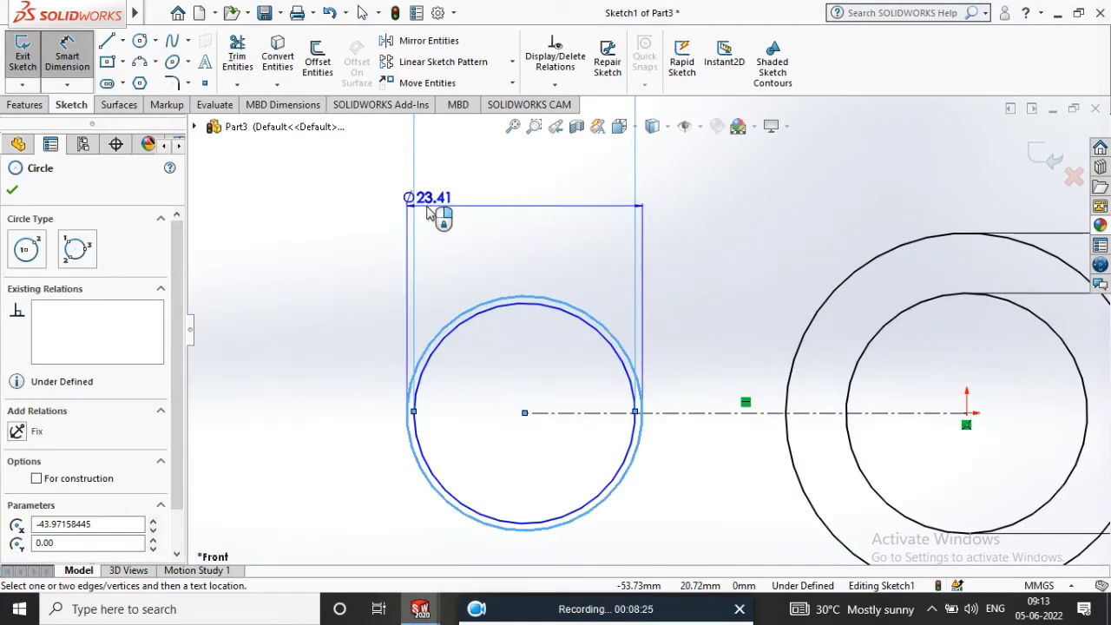
pyautogui.click(427, 213)
pyautogui.write('8')
pyautogui.press('Return')
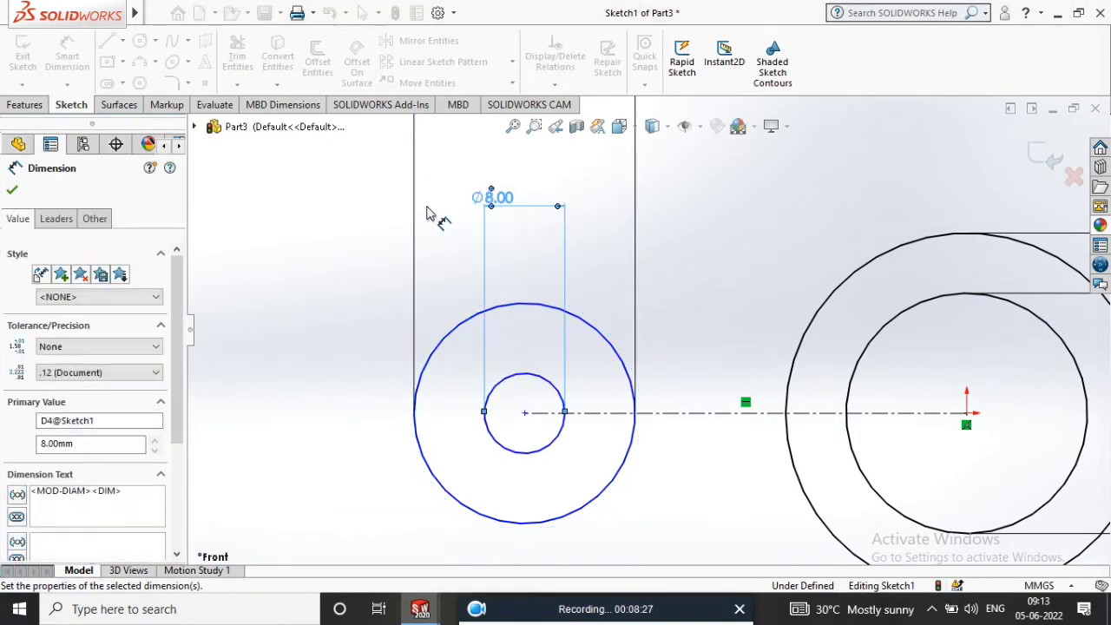
pyautogui.press('z')
pyautogui.press('Escape')
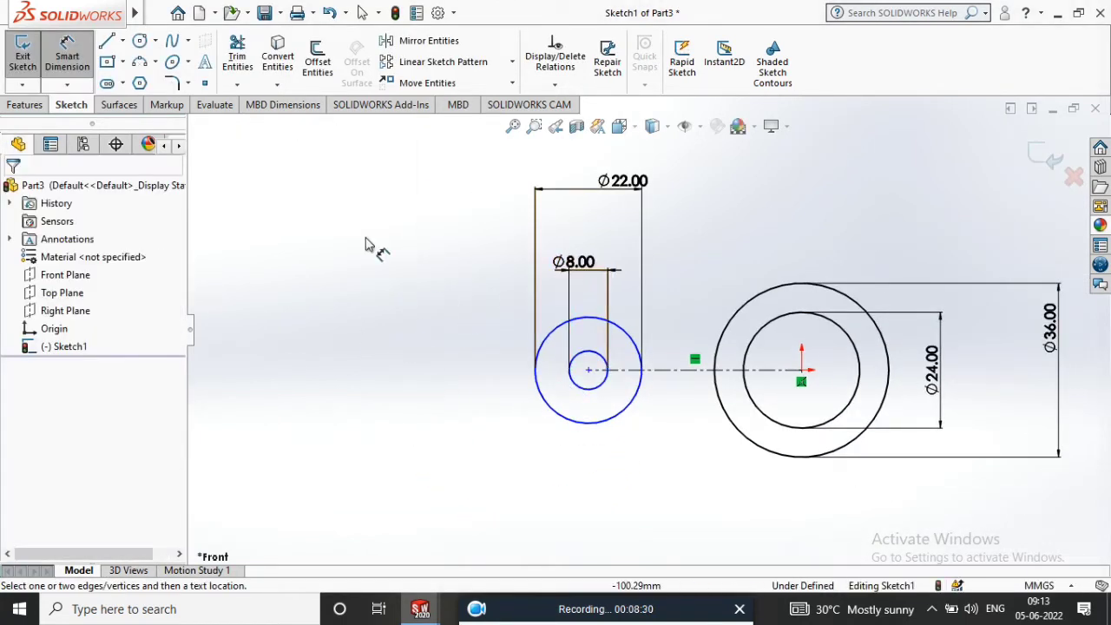
# - Dimension the distance between the two circle centres as 37 mm
pyautogui.click(588, 370)
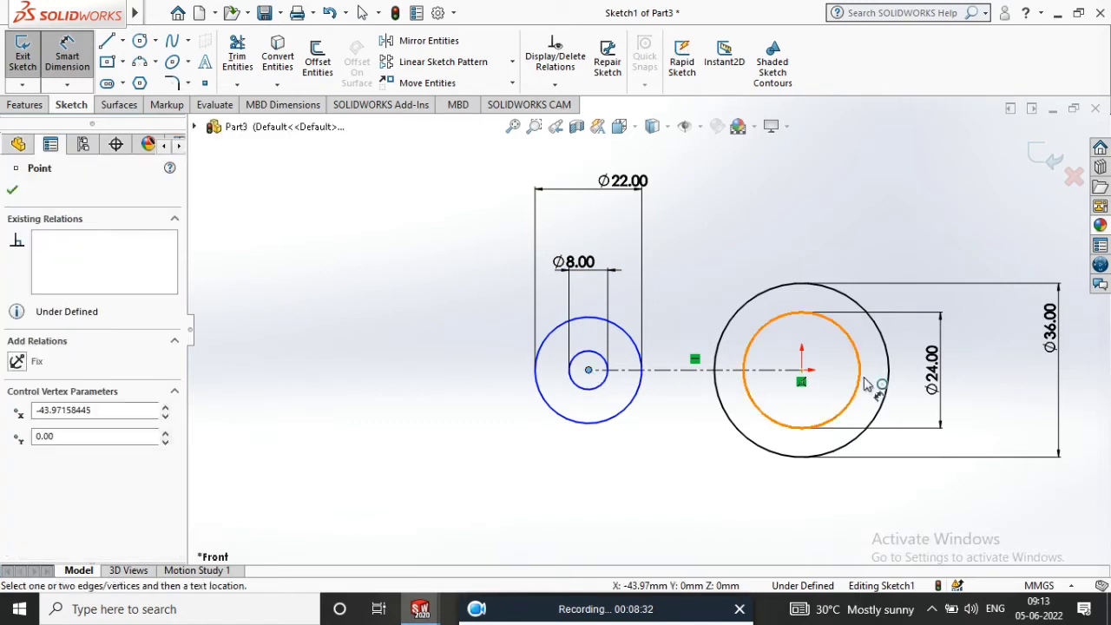
pyautogui.click(801, 369)
pyautogui.click(747, 488)
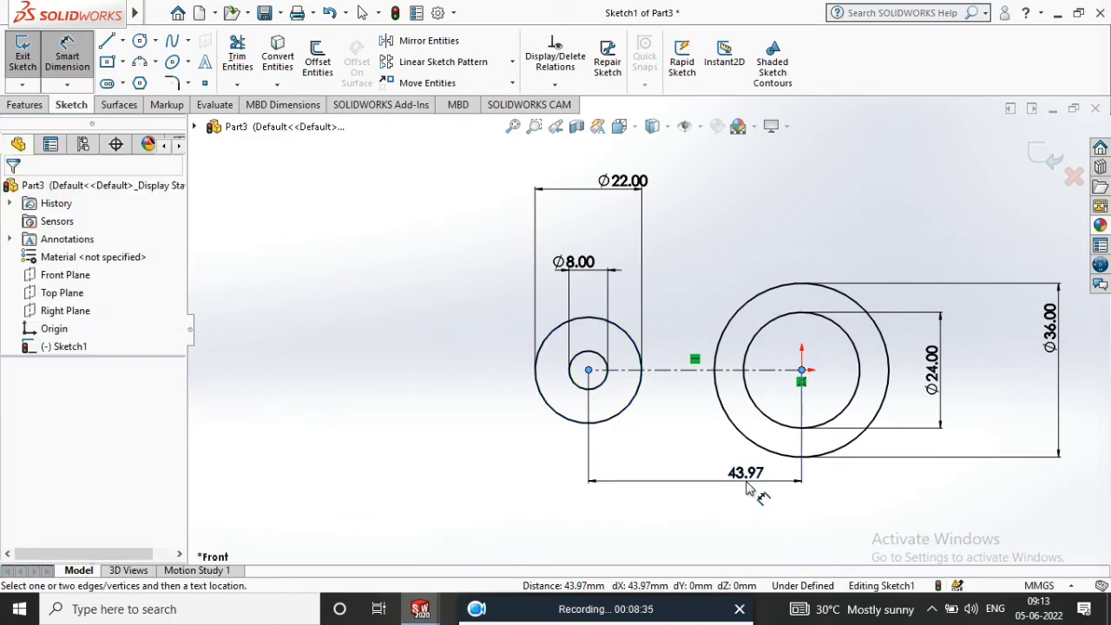
pyautogui.write('37')
pyautogui.press('Return')
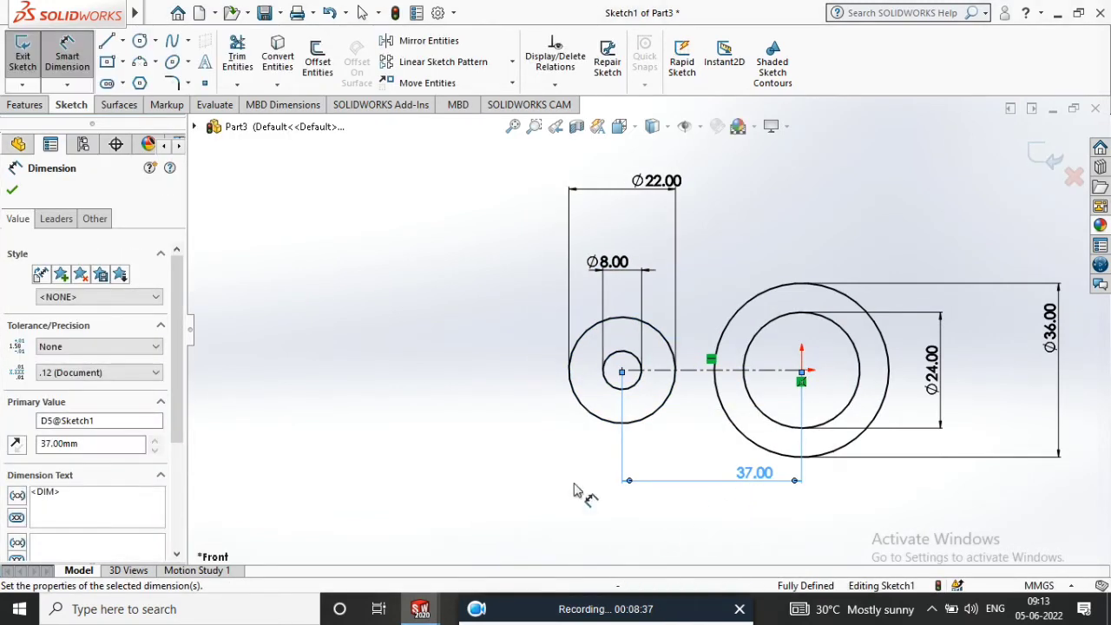
pyautogui.click(106, 40)
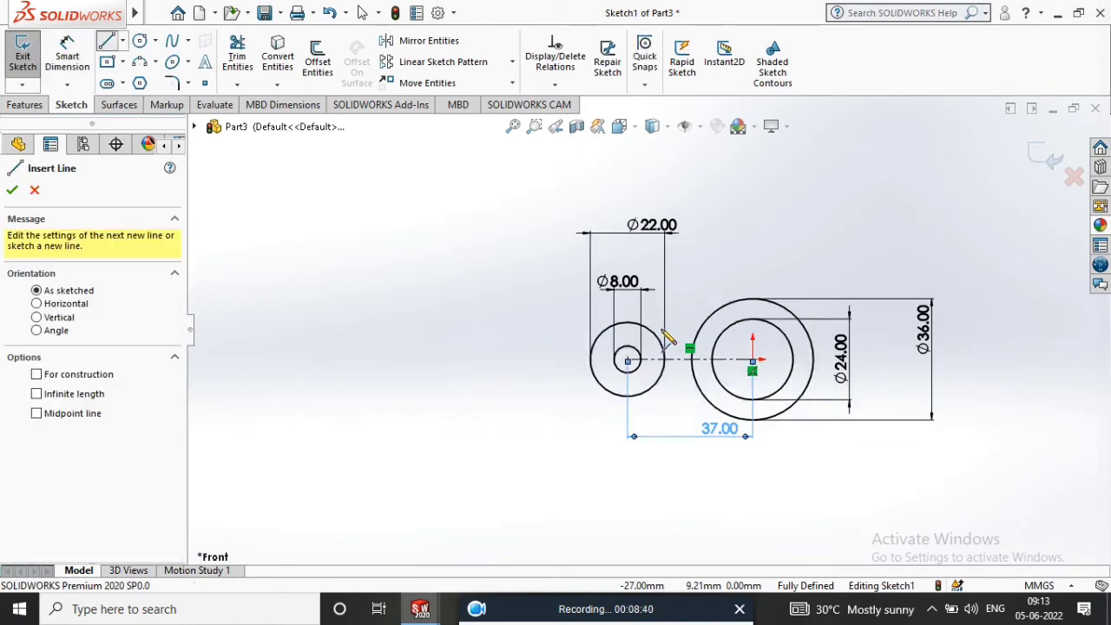
# - Draw a line across the tops of the Ø22 and Ø36 circles and delete its unwanted relations
pyautogui.click(619, 323)
pyautogui.click(756, 298)
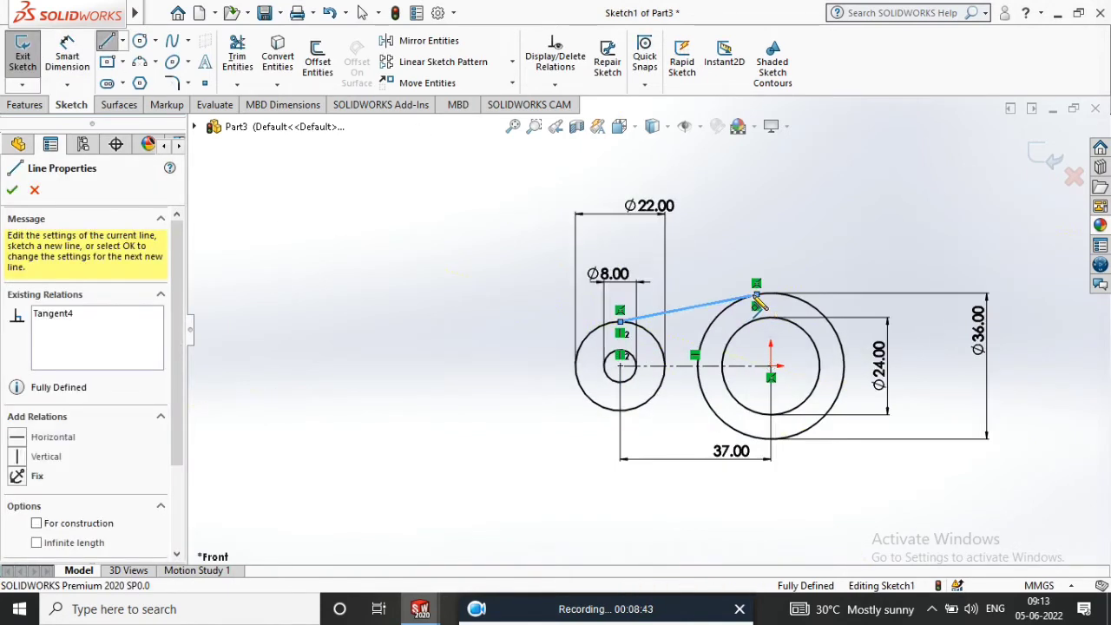
pyautogui.rightClick(674, 265)
pyautogui.click(707, 270)
pyautogui.scroll(-3, 617, 331)
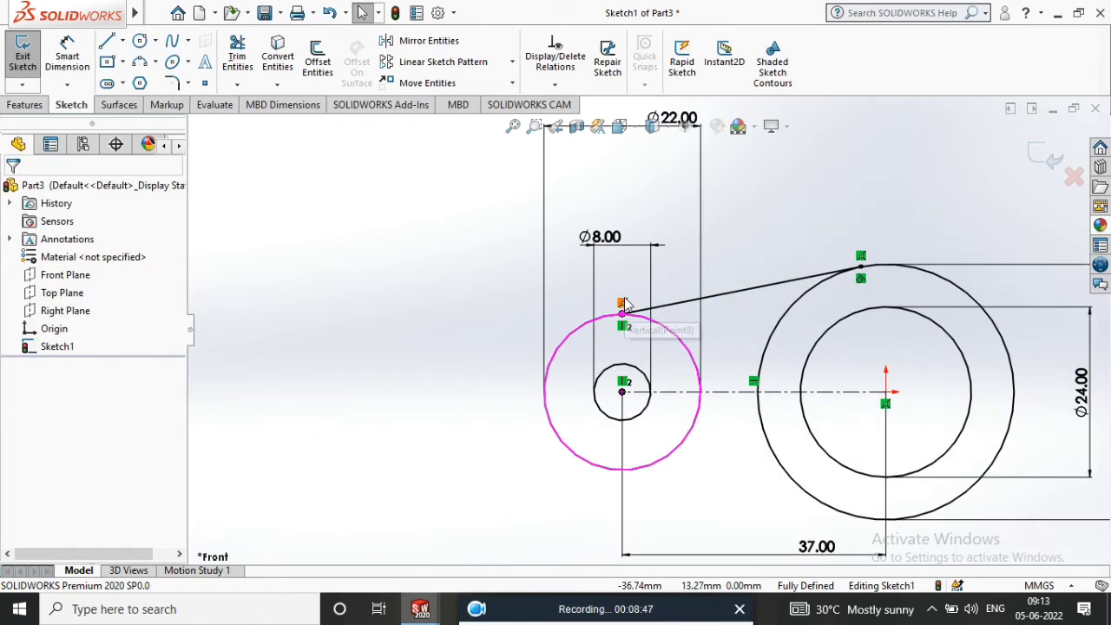
pyautogui.rightClick(623, 304)
pyautogui.click(699, 512)
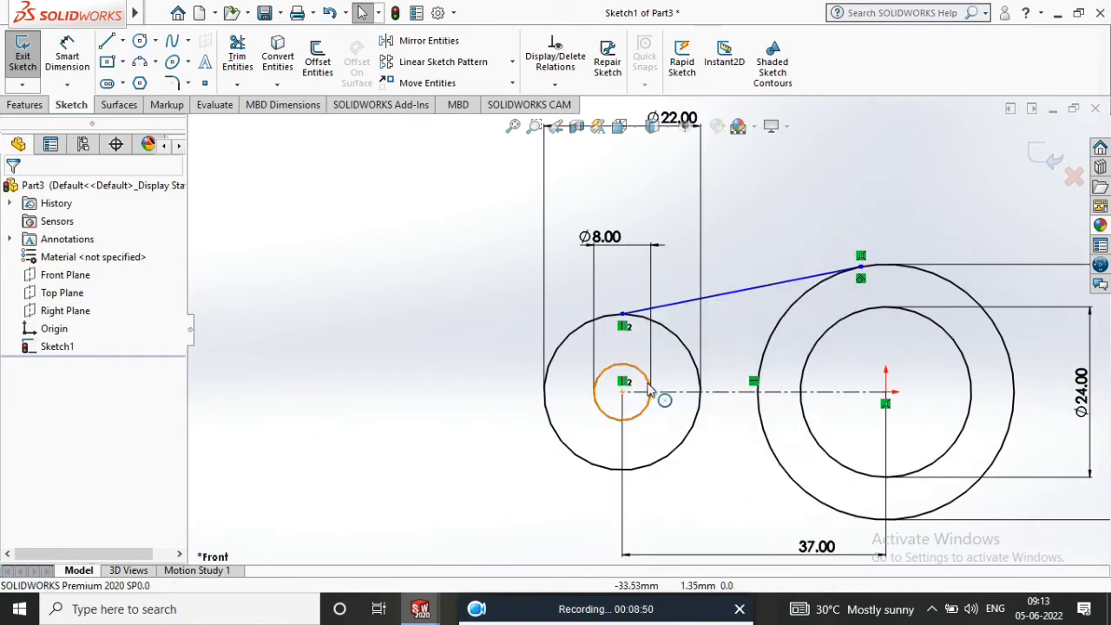
pyautogui.rightClick(624, 382)
pyautogui.click(694, 531)
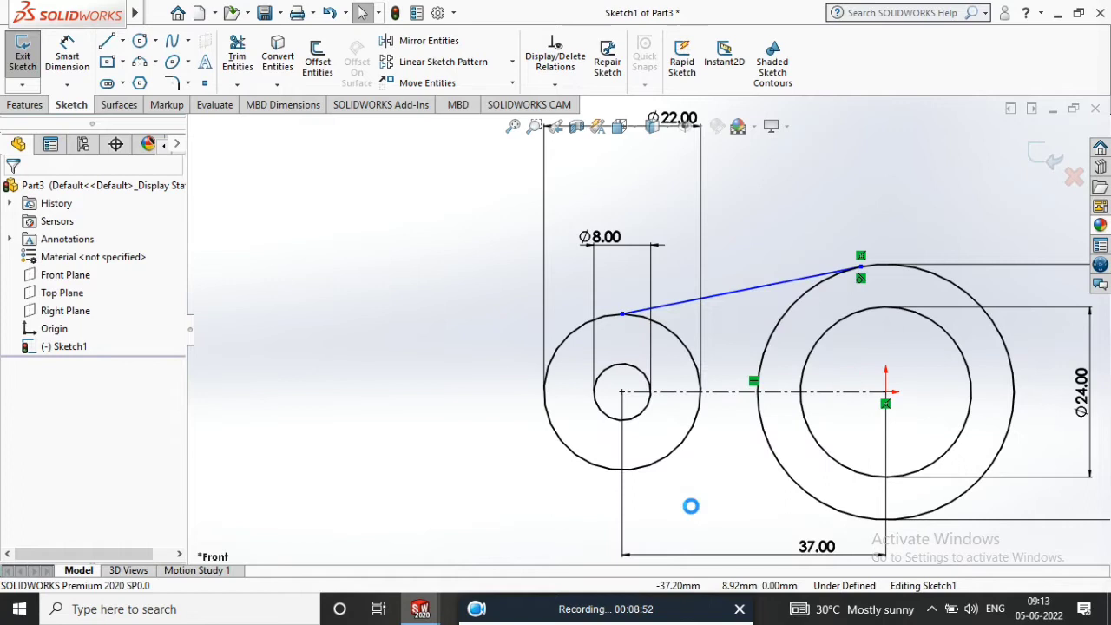
# - Make the line tangent to the left Ø22 circle and snap its endpoint onto the arc
pyautogui.click(673, 312)
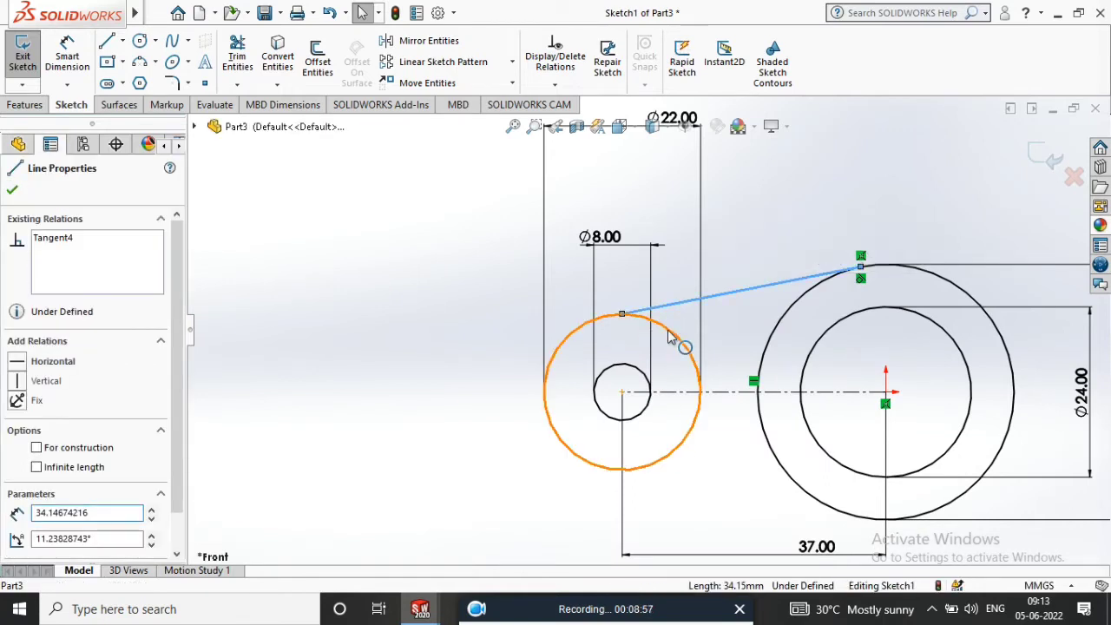
pyautogui.keyDown('ctrl'); pyautogui.click(671, 336); pyautogui.keyUp('ctrl')
pyautogui.click(713, 259)
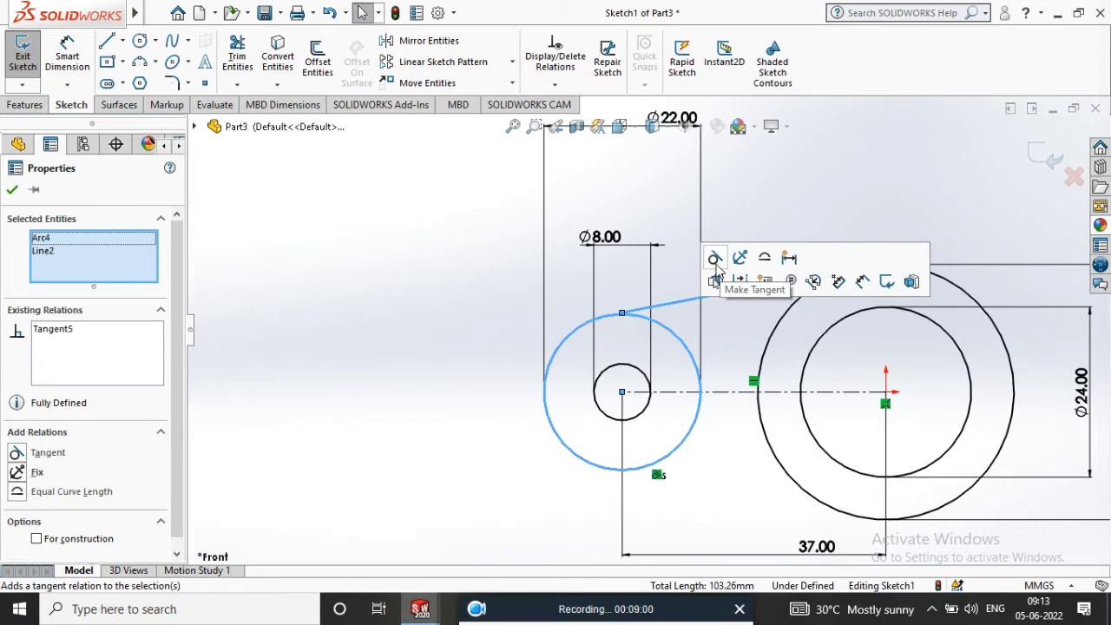
pyautogui.scroll(-3, 658, 369)
pyautogui.scroll(-3, 658, 367)
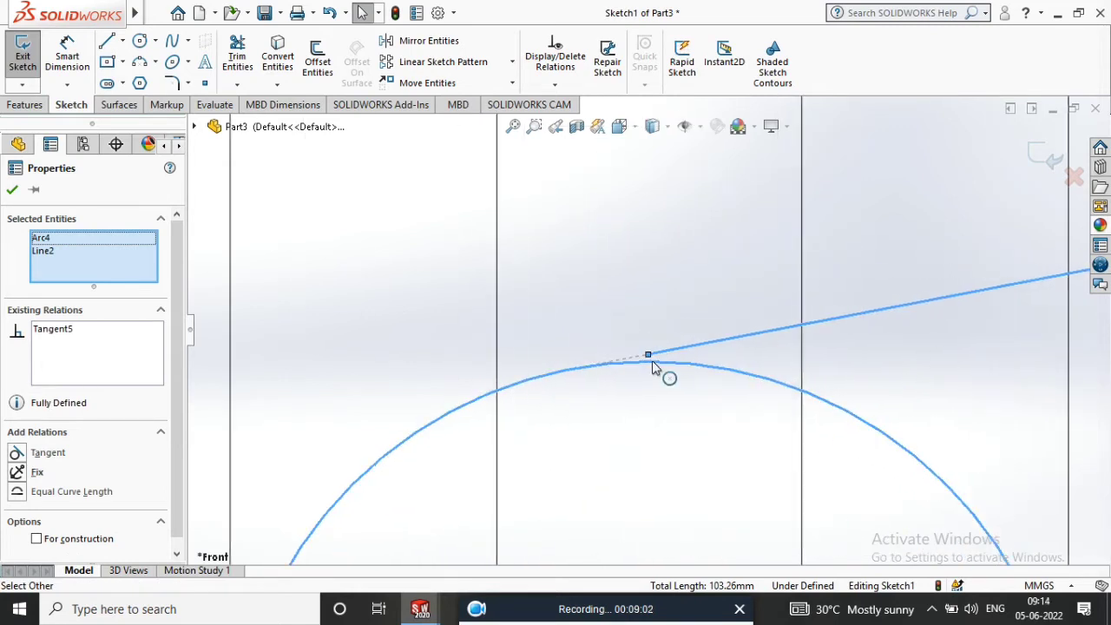
pyautogui.scroll(2, 652, 365)
pyautogui.click(632, 348)
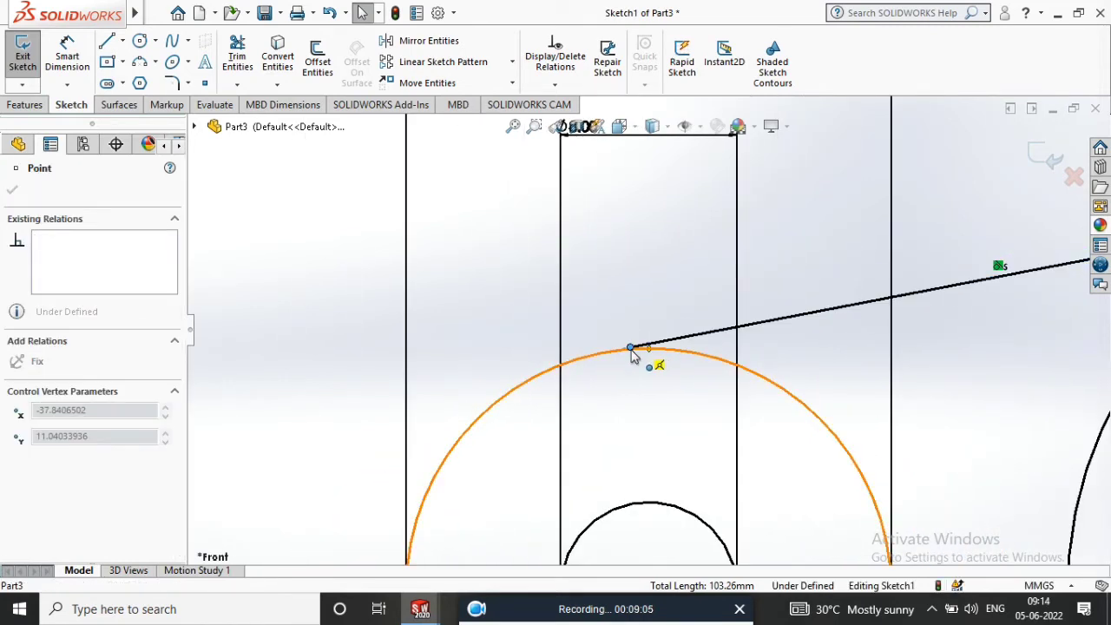
pyautogui.moveTo(633, 351); pyautogui.dragTo(627, 359)
pyautogui.scroll(-2, 628, 359)
pyautogui.scroll(3, 634, 369)
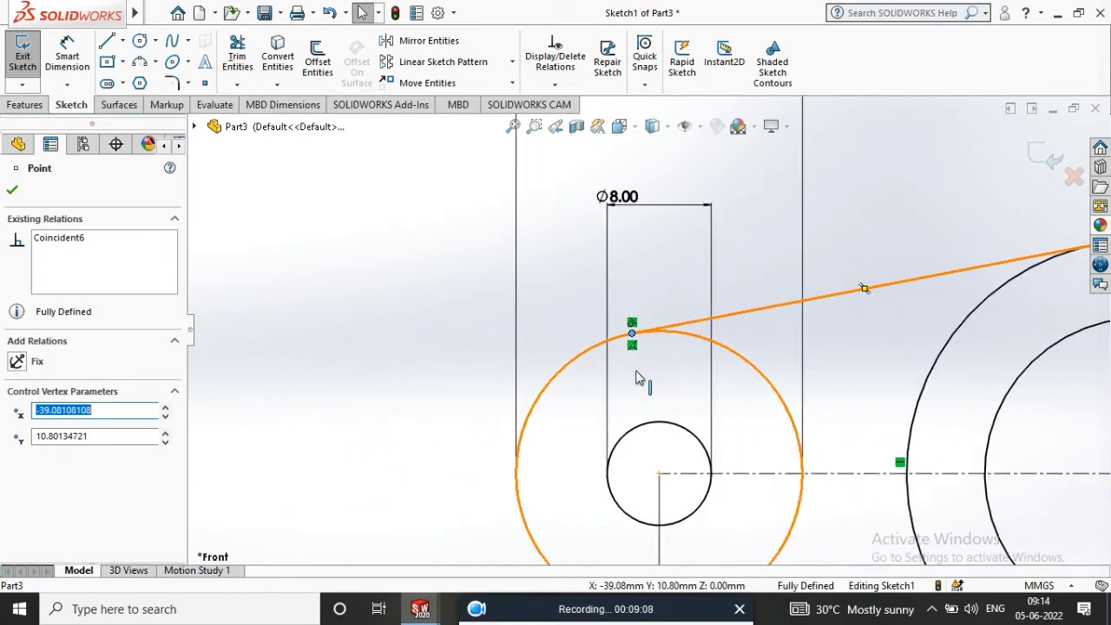
pyautogui.scroll(3, 637, 379)
pyautogui.click(546, 360)
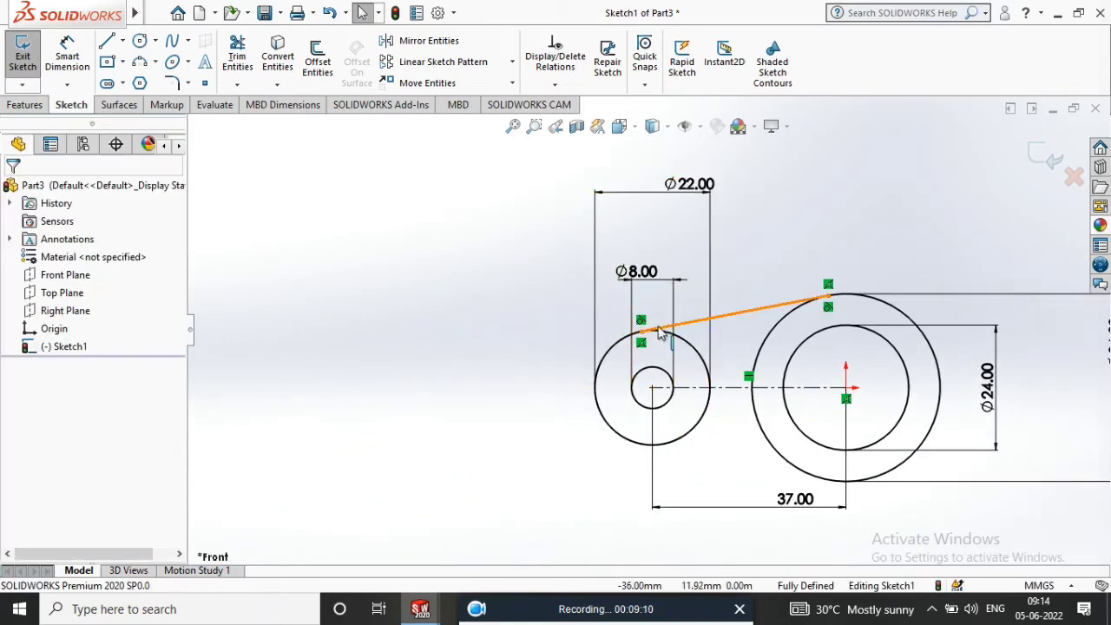
# - Mirror the upper tangent line about the horizontal centerline to create a matching lower tangent line
pyautogui.click(453, 39)
pyautogui.click(769, 307)
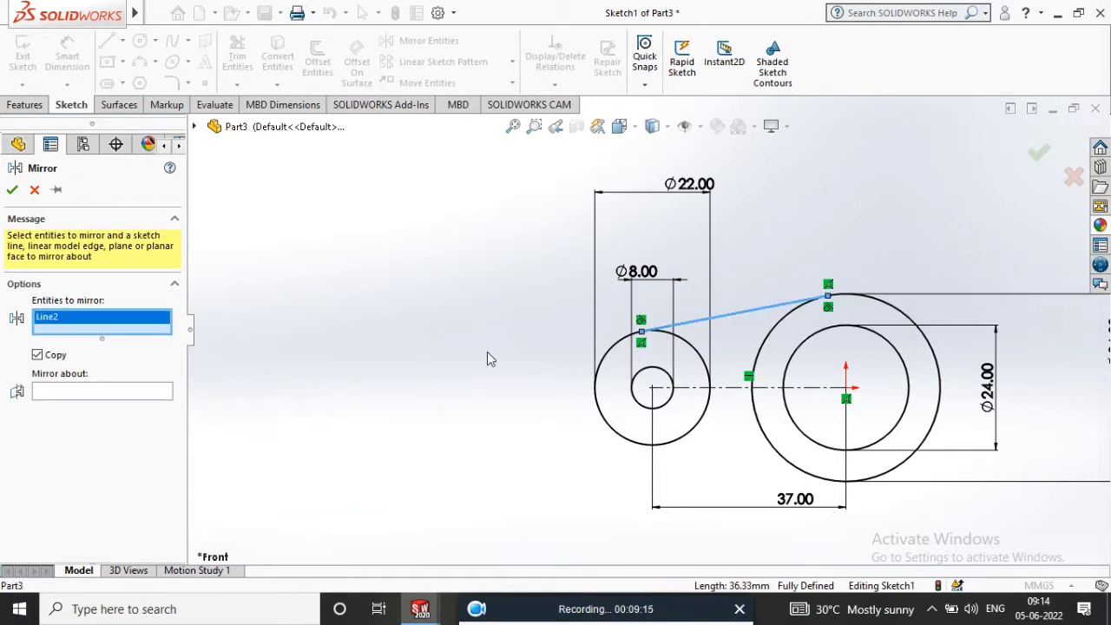
pyautogui.click(734, 389)
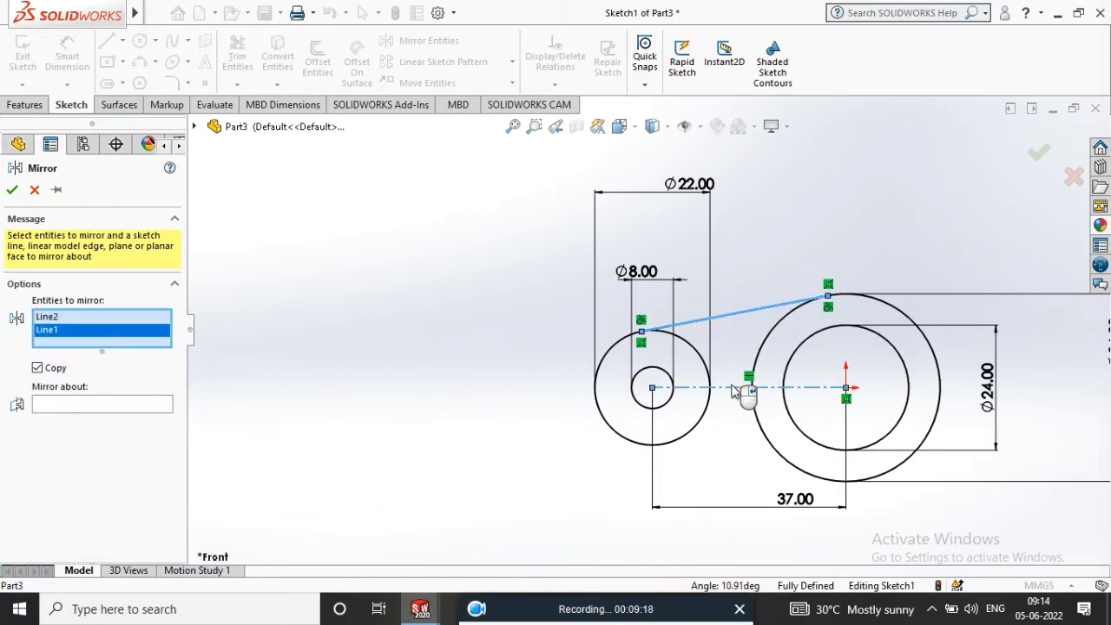
pyautogui.rightClick(46, 329)
pyautogui.click(157, 356)
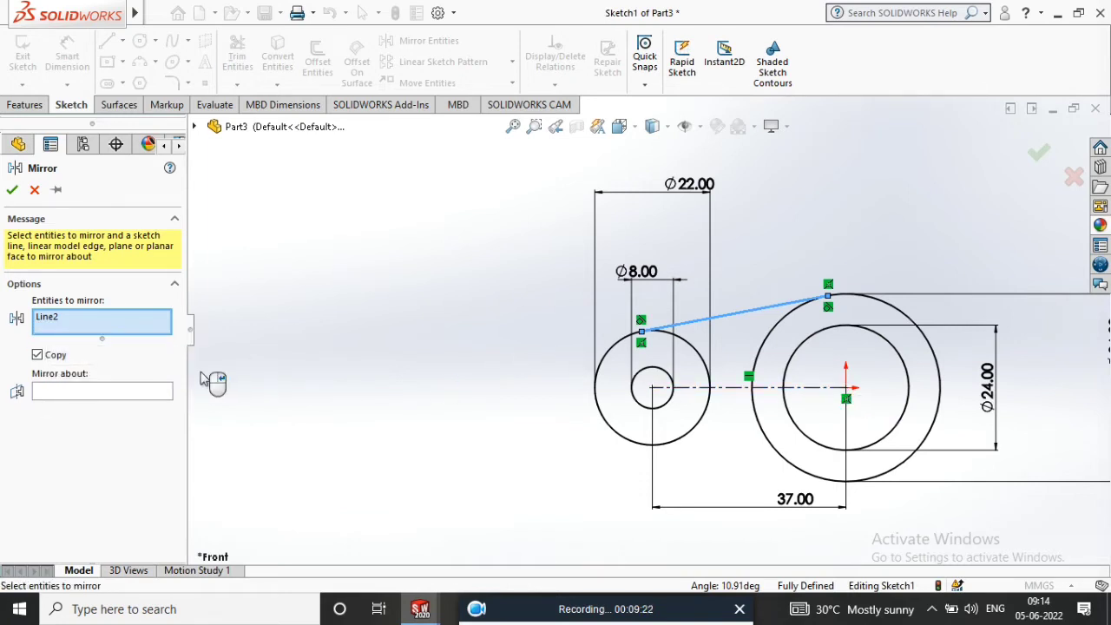
pyautogui.click(102, 391)
pyautogui.click(692, 389)
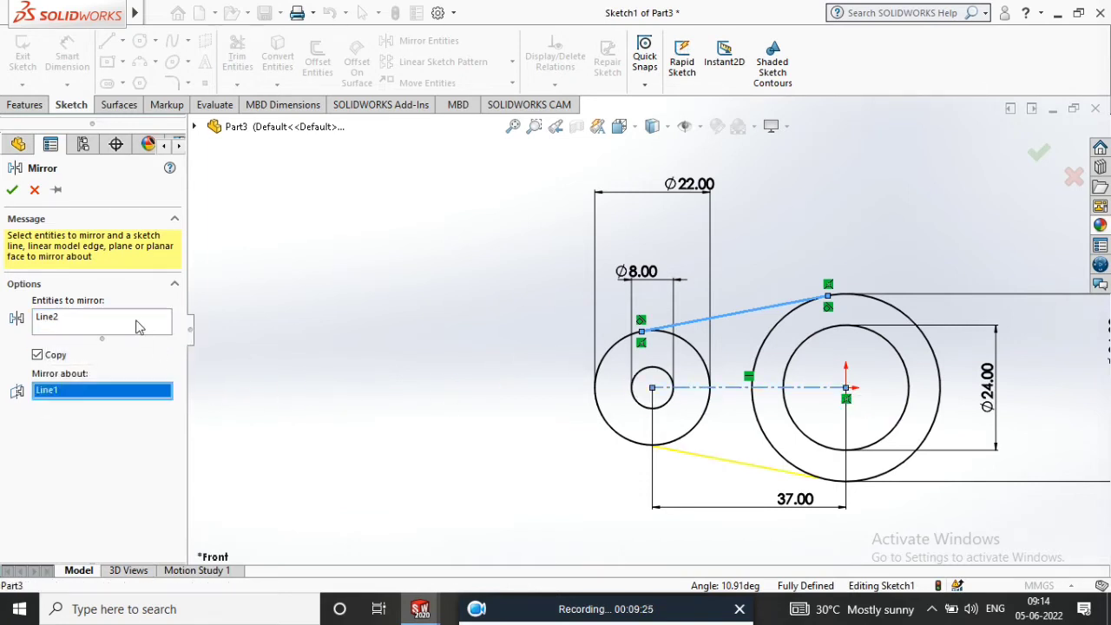
pyautogui.click(12, 191)
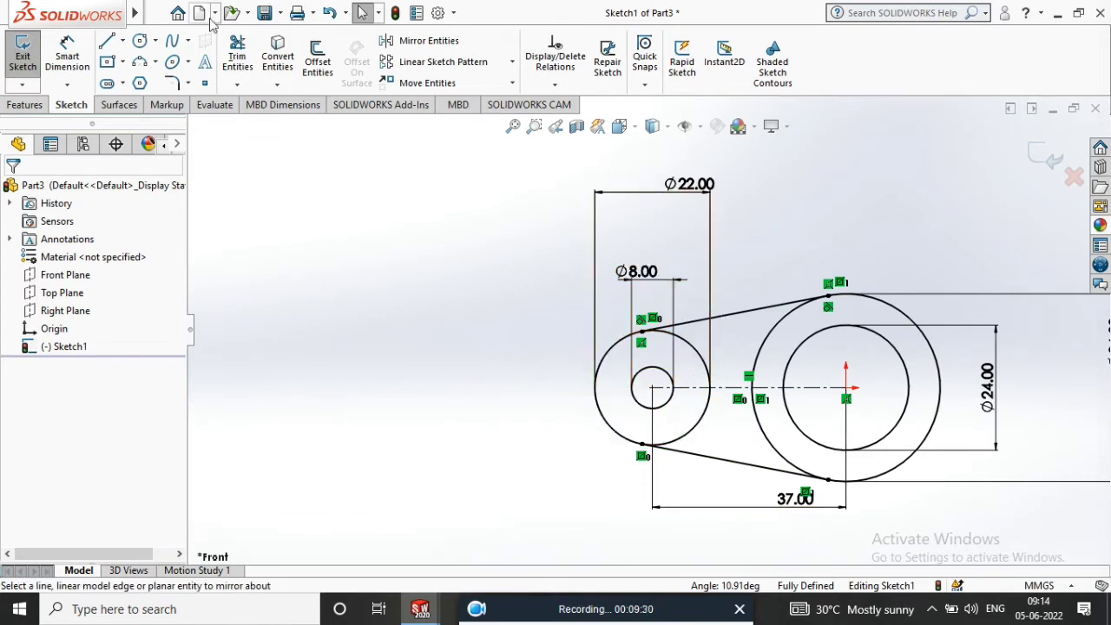
# - Offset the upper and lower tangent lines 5 mm inward, reversing the lower offset's direction
pyautogui.click(313, 57)
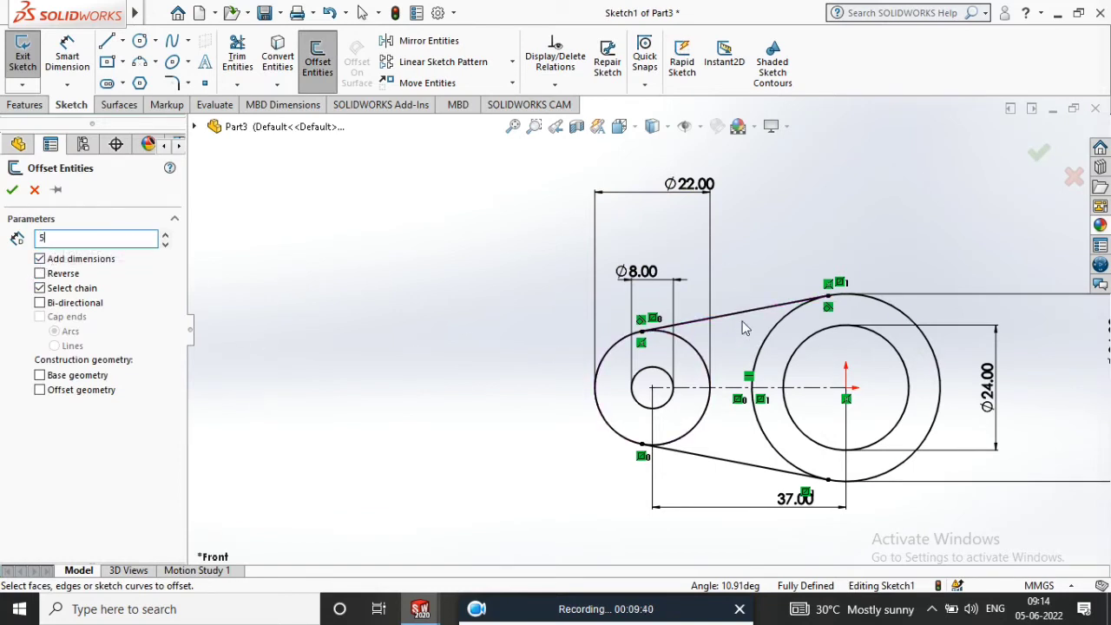
pyautogui.click(720, 317)
pyautogui.click(716, 382)
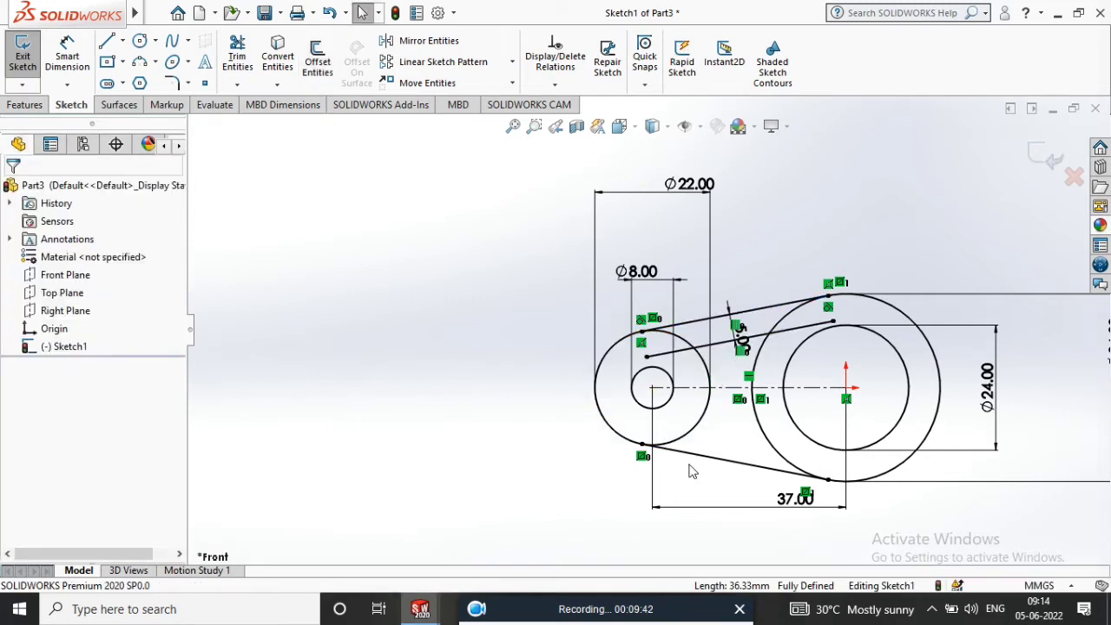
pyautogui.click(318, 58)
pyautogui.click(733, 460)
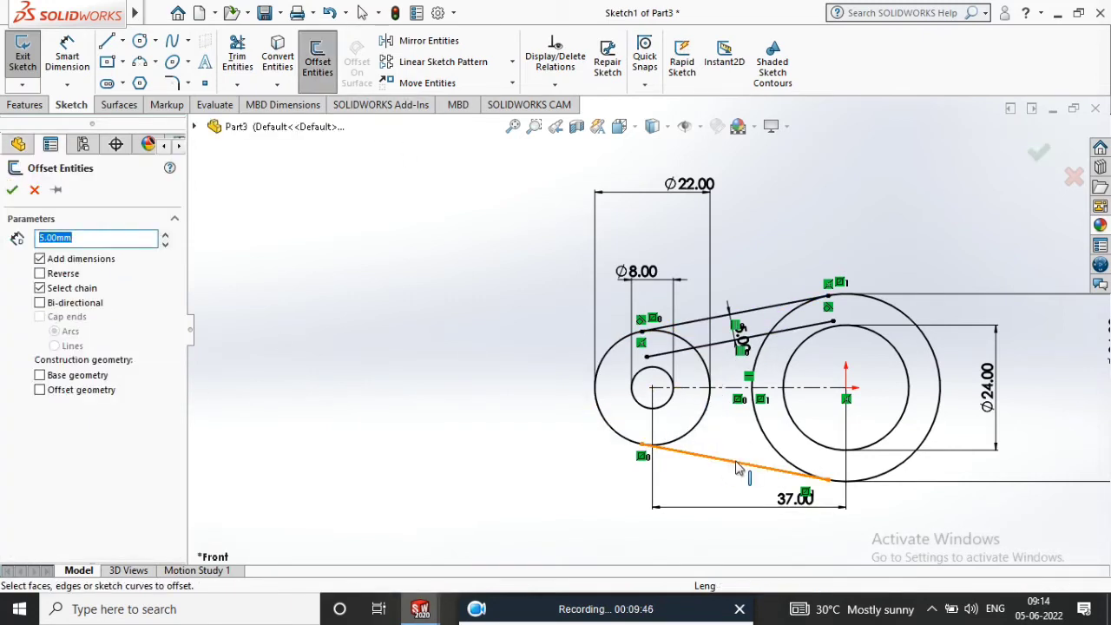
pyautogui.click(40, 274)
pyautogui.click(12, 189)
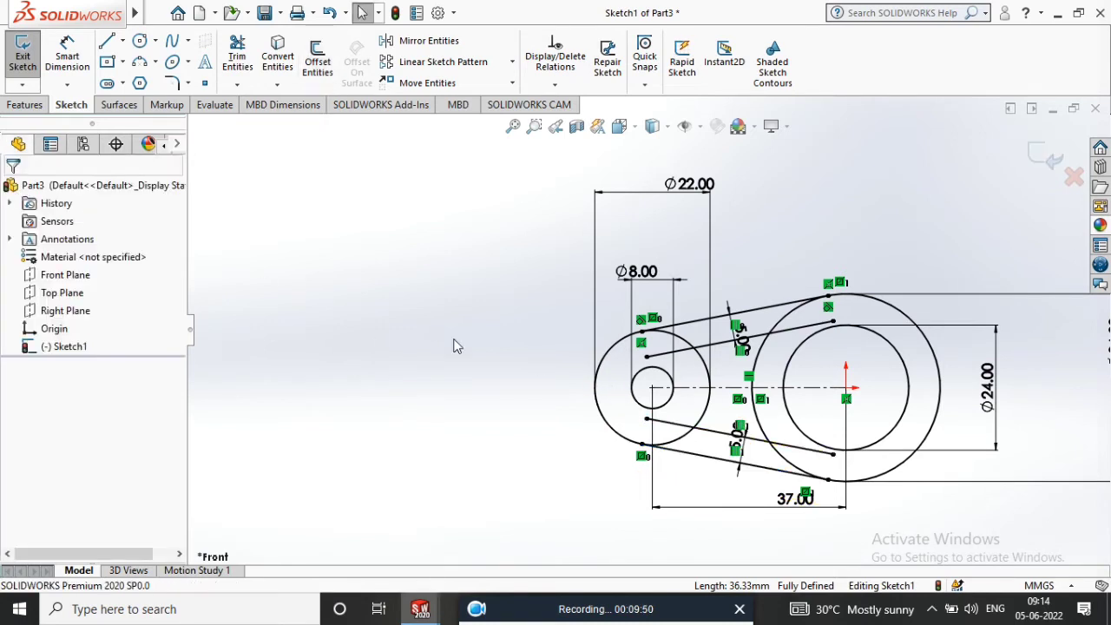
pyautogui.click(237, 57)
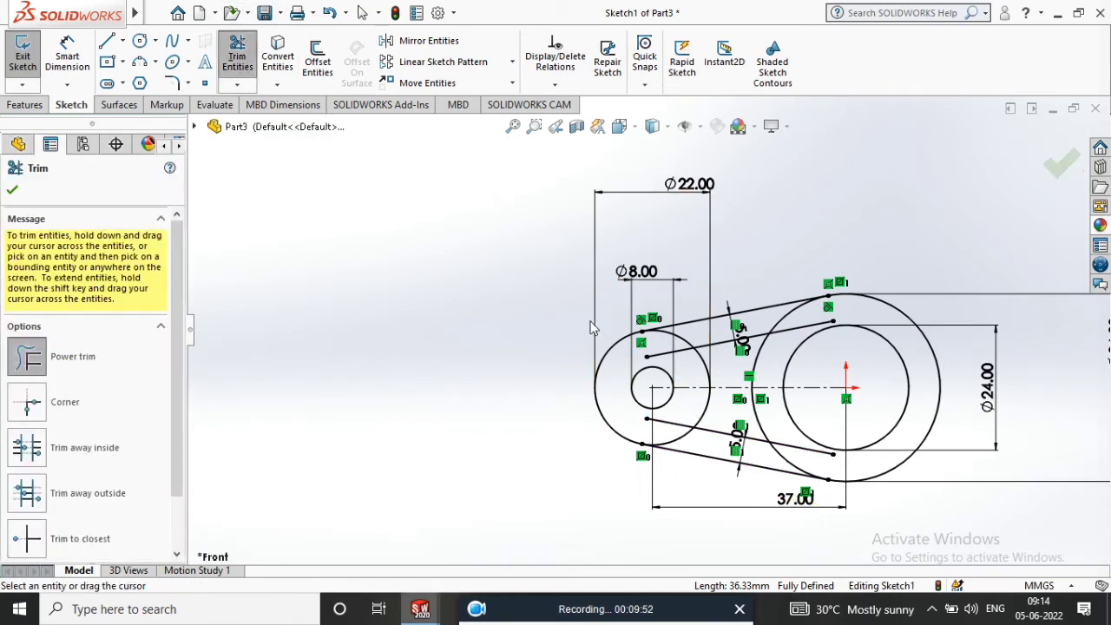
# - Power-trim the offset lines and arcs back to the Ø22 and Ø24 circles, closing the inner slot
pyautogui.moveTo(689, 338); pyautogui.dragTo(688, 439)
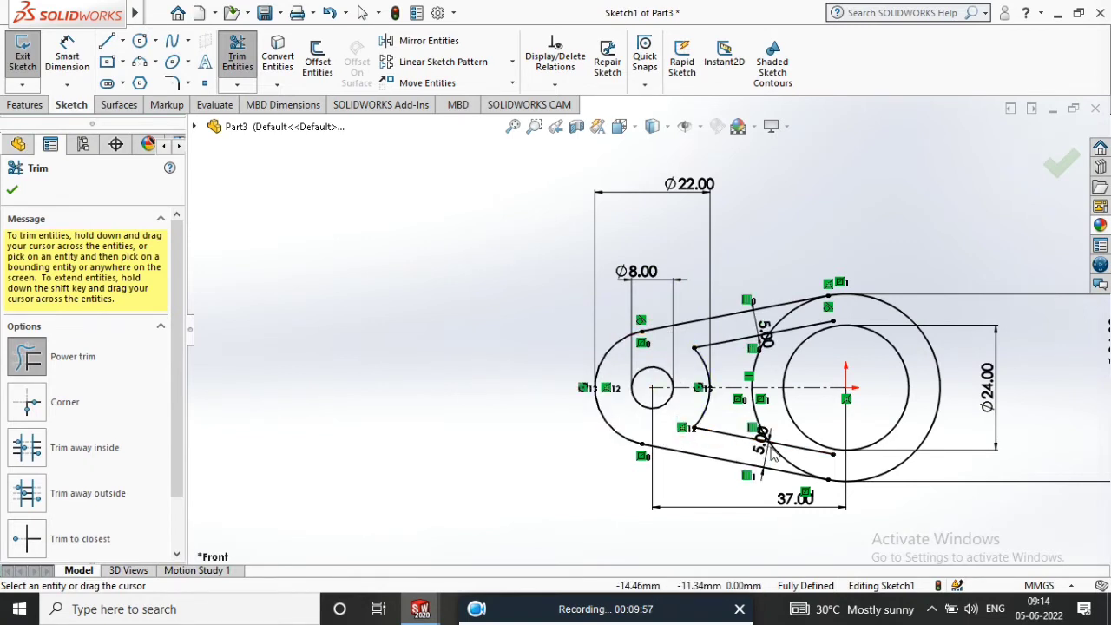
pyautogui.moveTo(784, 446); pyautogui.dragTo(764, 460)
pyautogui.click(780, 336)
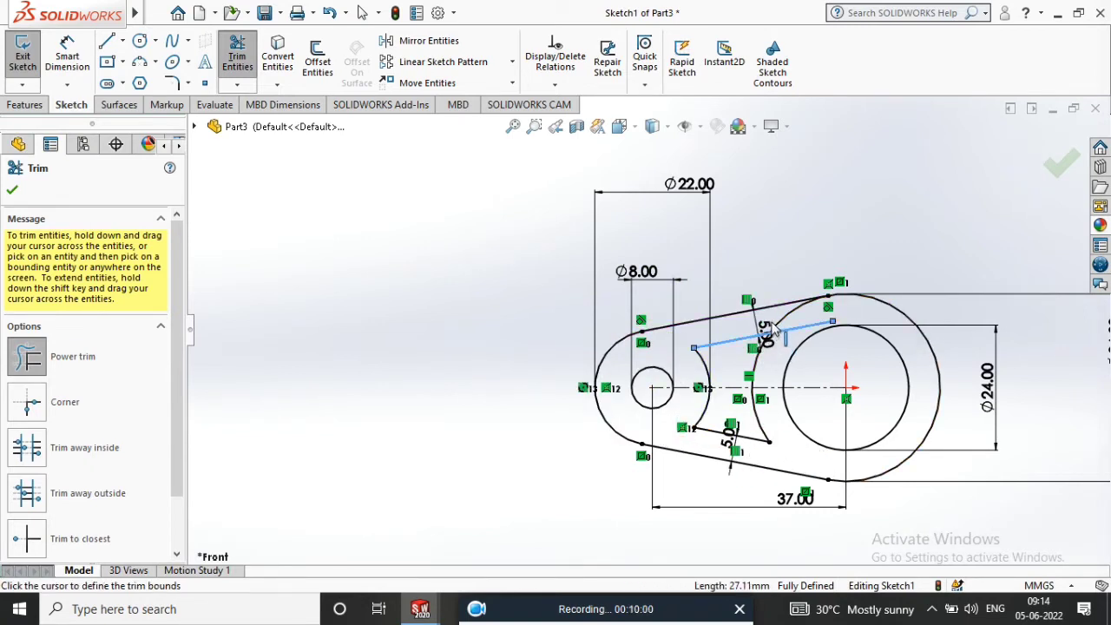
pyautogui.moveTo(784, 324)
pyautogui.mouseDown()
pyautogui.moveTo(782, 339)
pyautogui.moveTo(705, 351)
pyautogui.mouseUp()
pyautogui.scroll(-5, 782, 339)
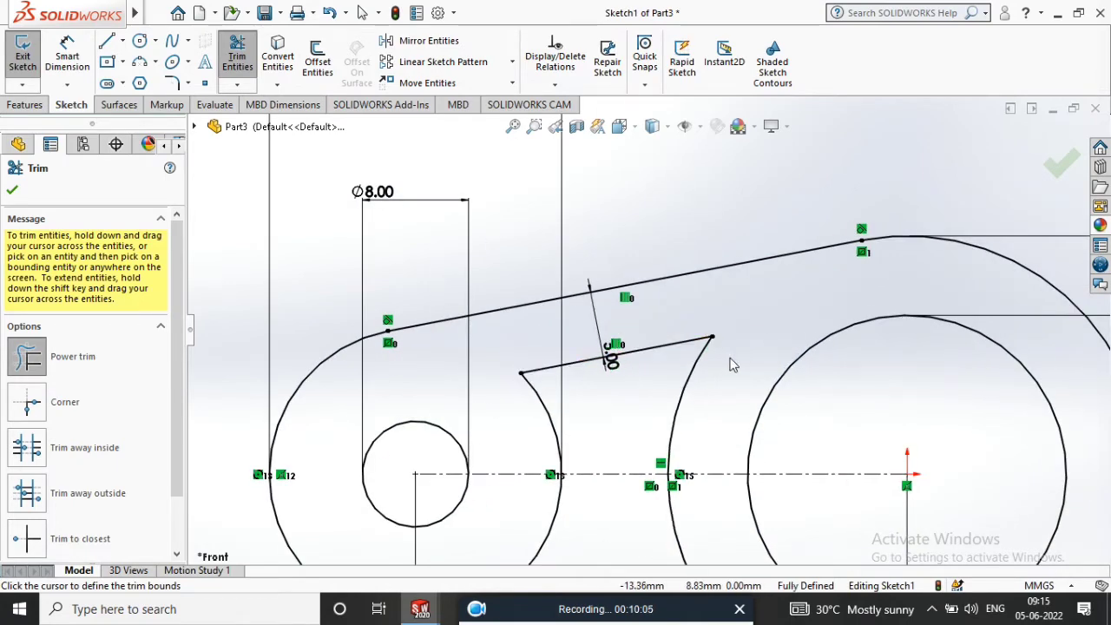
pyautogui.scroll(3, 647, 330)
pyautogui.scroll(-1, 609, 473)
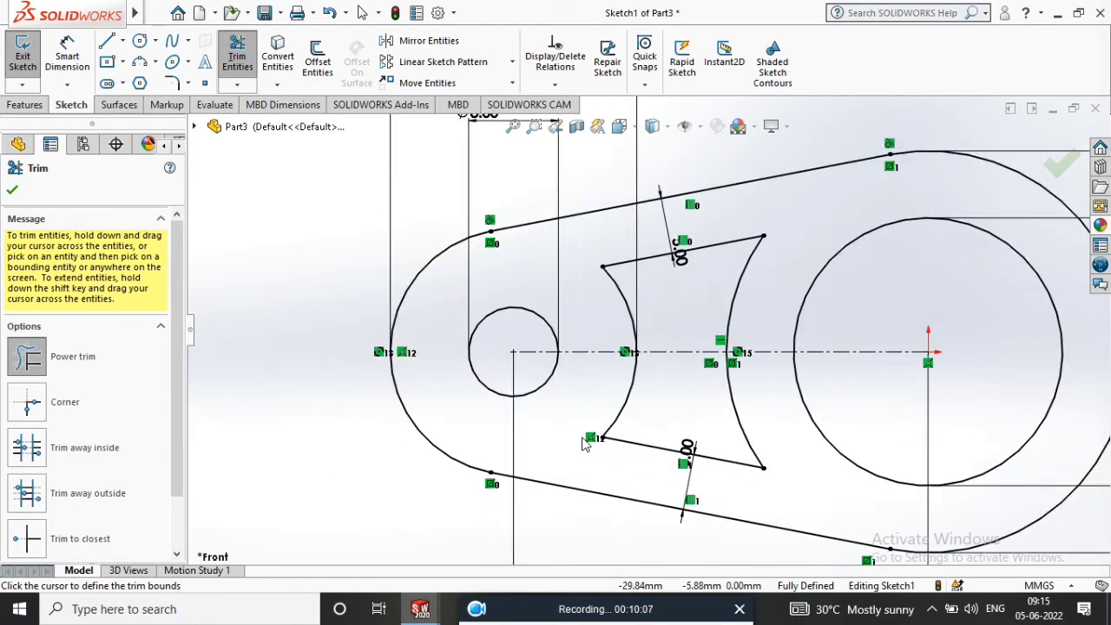
pyautogui.scroll(3, 605, 460)
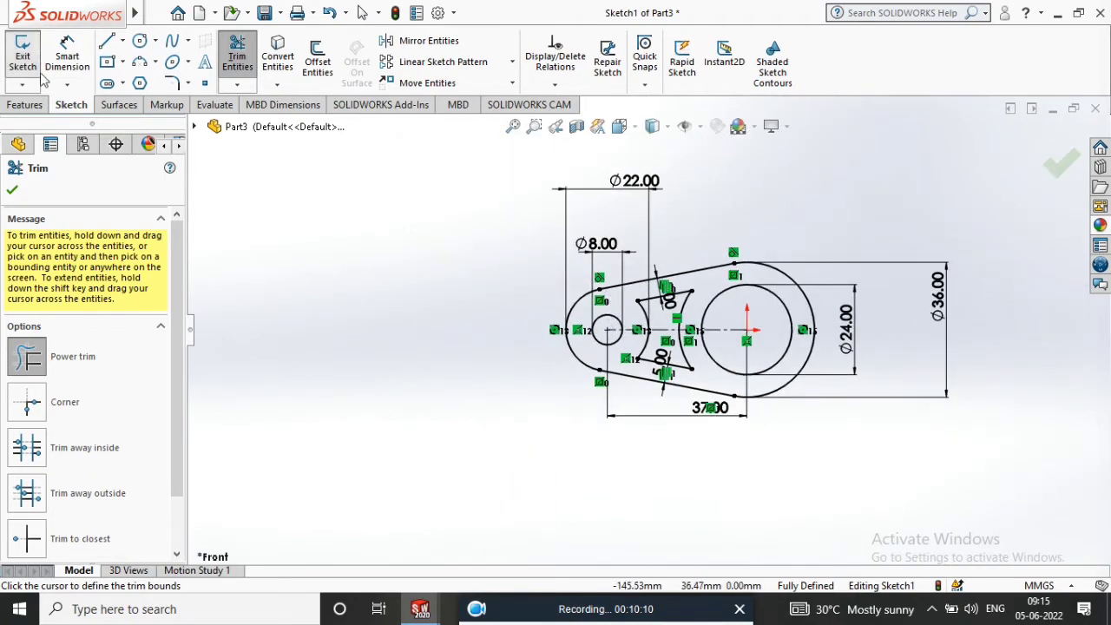
pyautogui.click(12, 191)
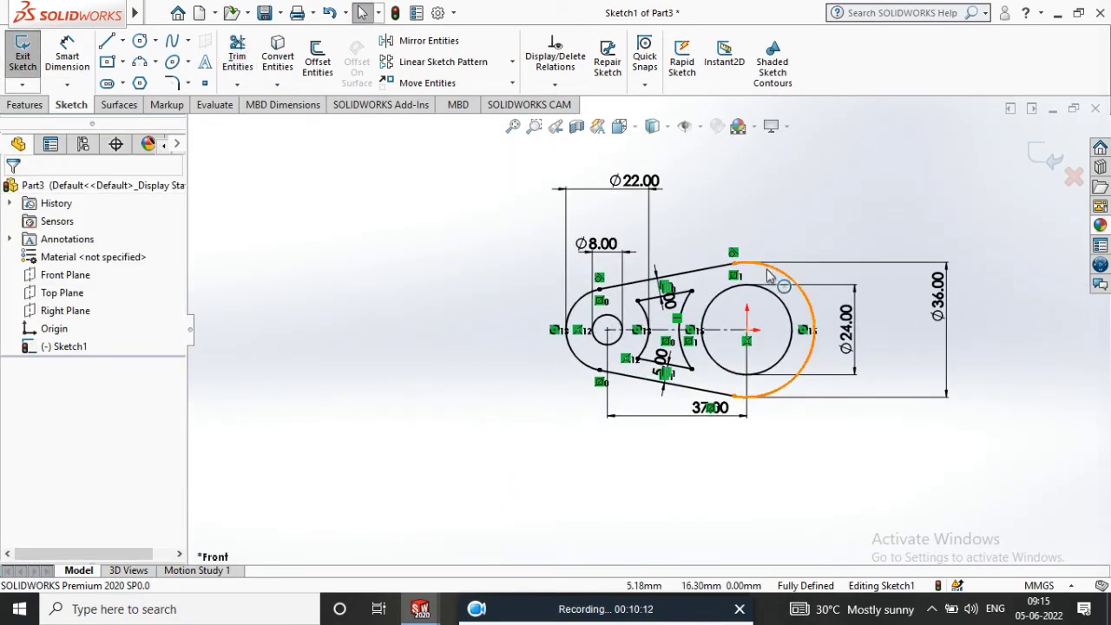
pyautogui.click(122, 40)
pyautogui.click(144, 79)
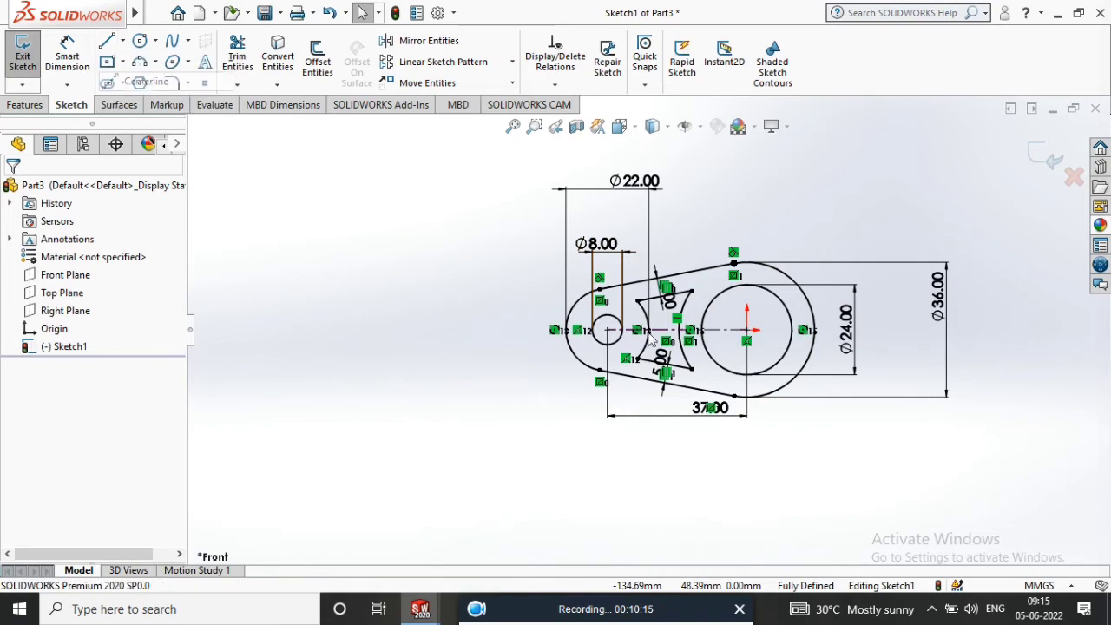
# - Draw a vertical centerline upward from the large circle's centre
pyautogui.click(747, 337)
pyautogui.click(746, 168)
pyautogui.rightClick(791, 185)
pyautogui.click(813, 192)
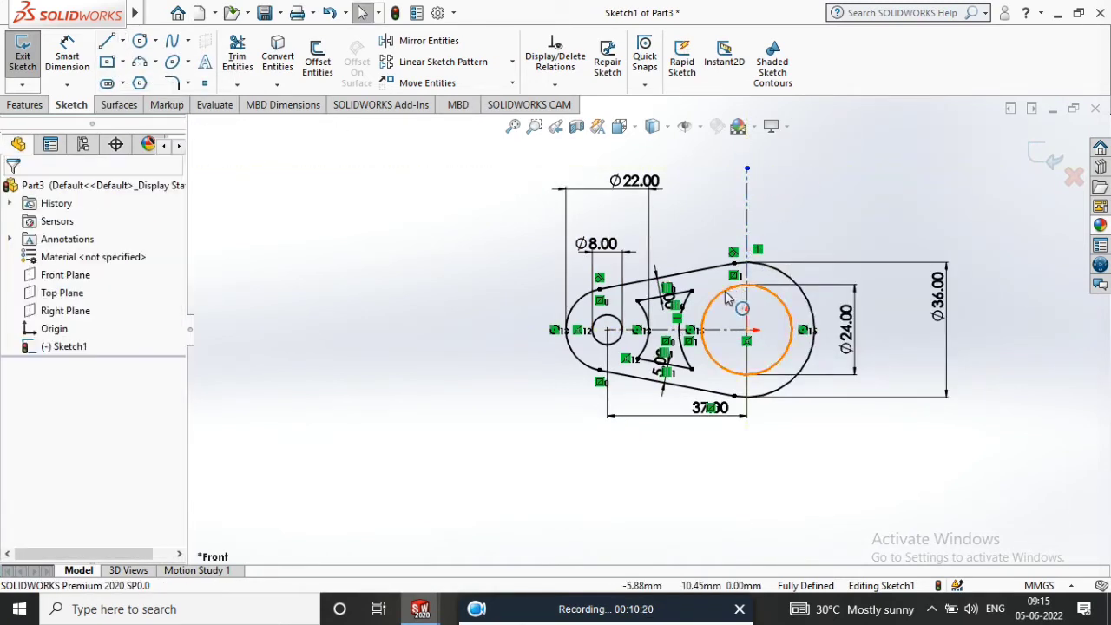
# - Mirror the left lobe, hole, tangent lines and slot about the vertical centerline onto the right
pyautogui.click(425, 40)
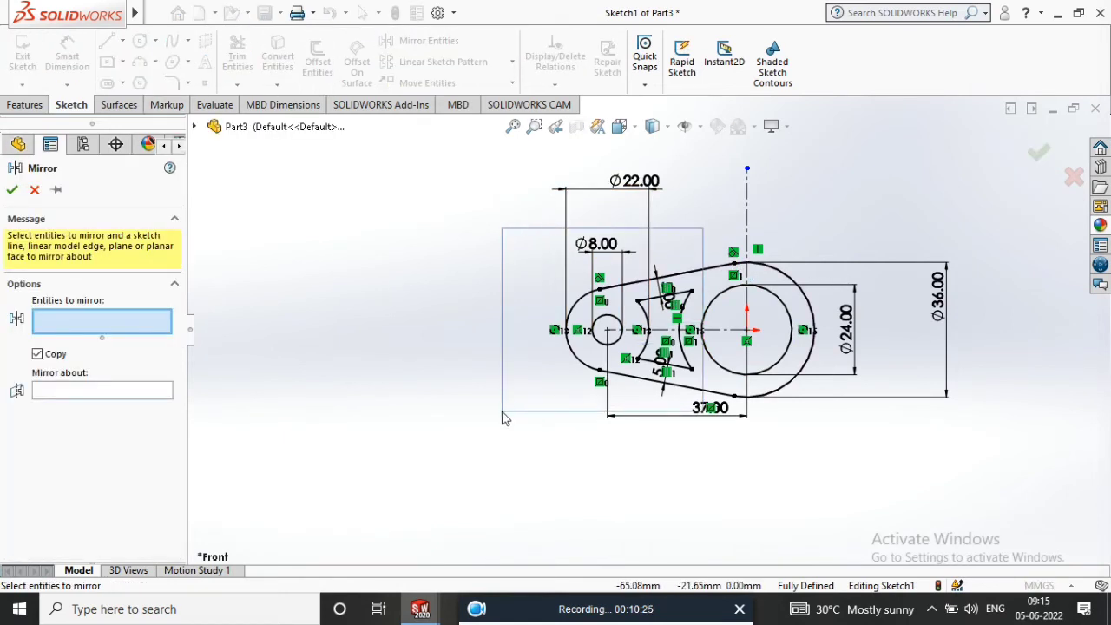
pyautogui.moveTo(641, 342); pyautogui.dragTo(501, 420)
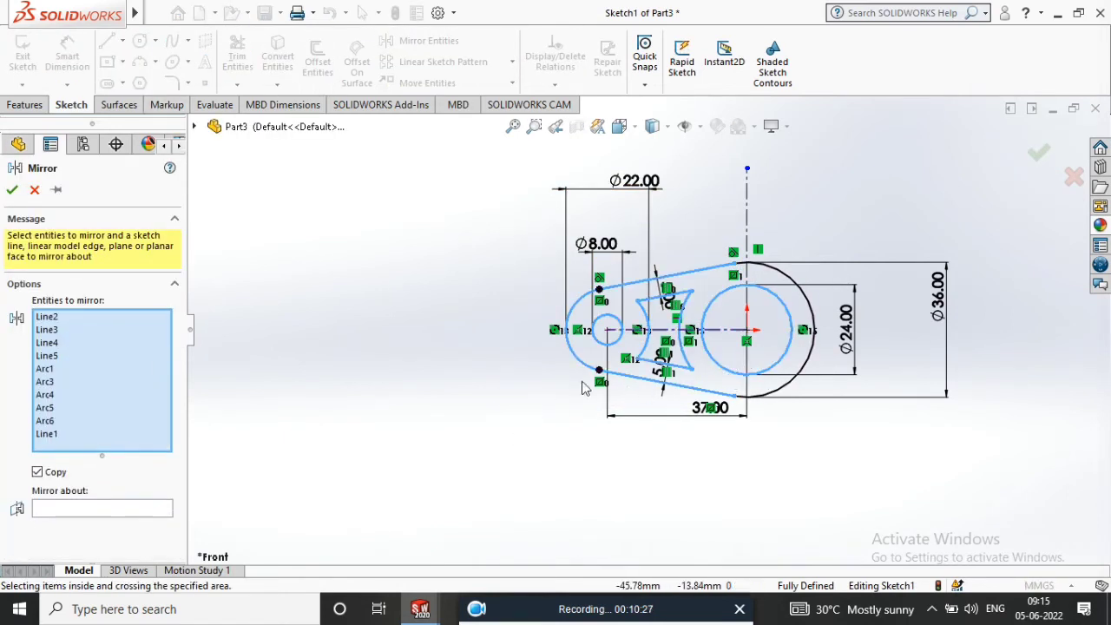
pyautogui.click(32, 192)
pyautogui.click(426, 41)
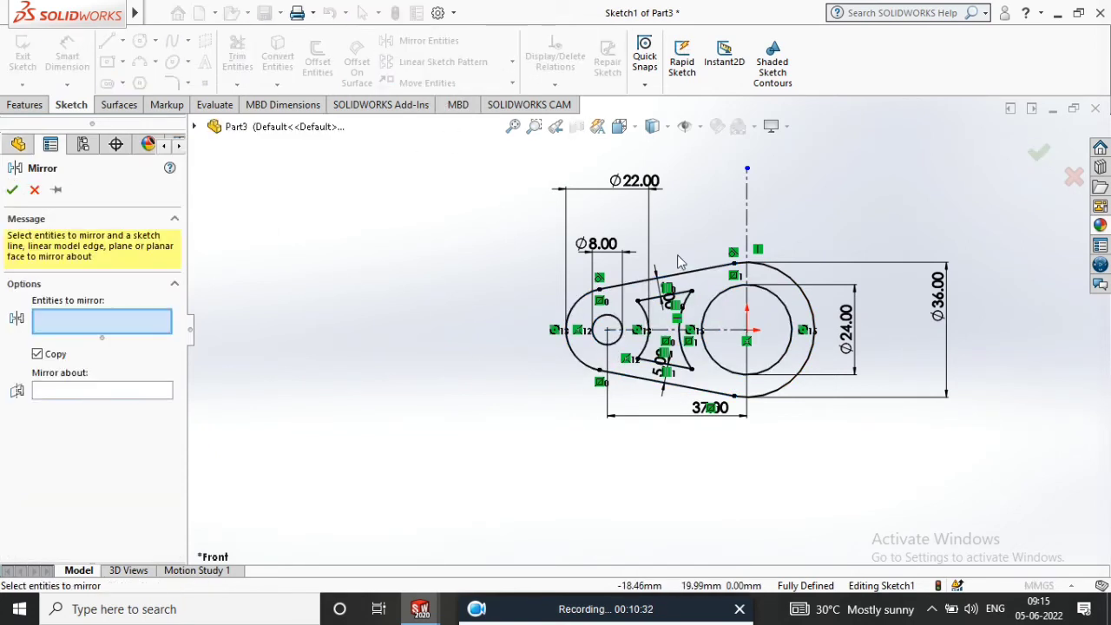
pyautogui.moveTo(642, 395); pyautogui.dragTo(551, 415)
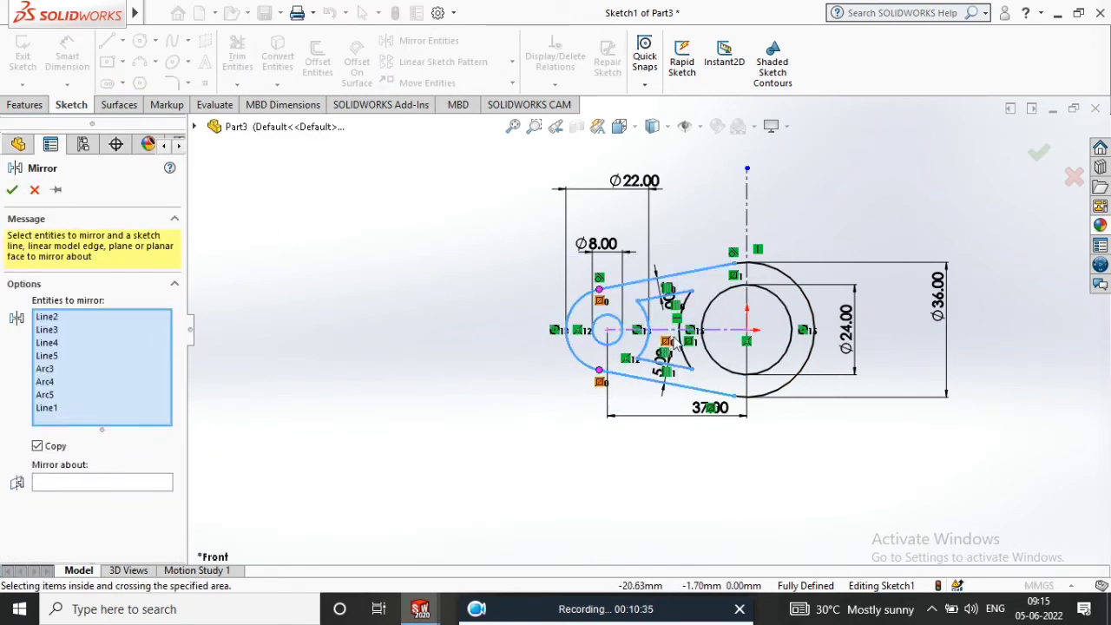
pyautogui.click(690, 341)
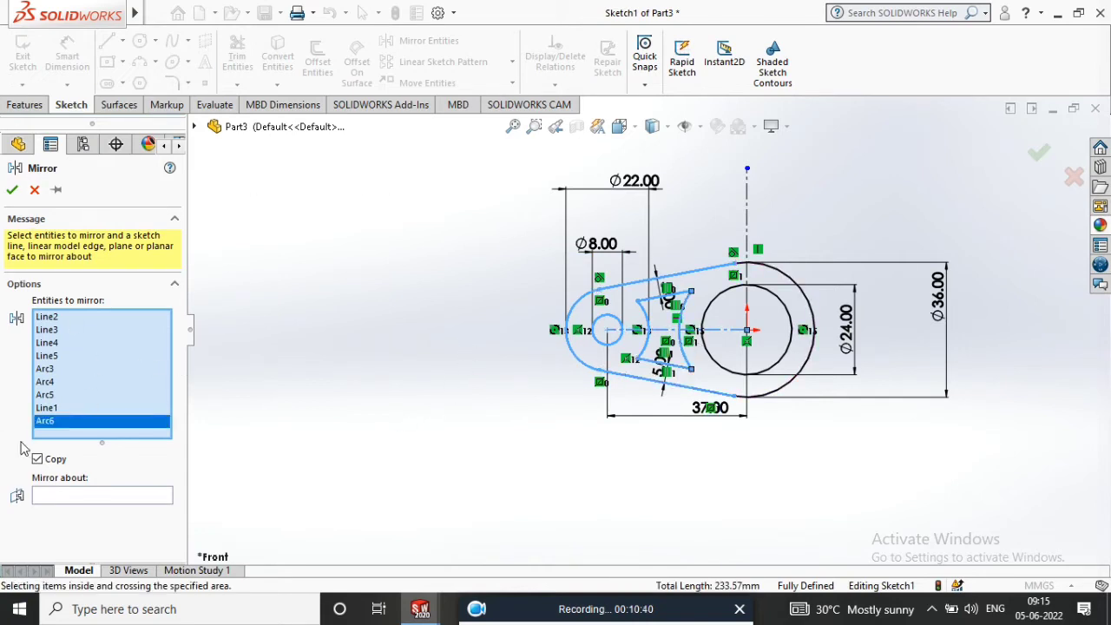
pyautogui.click(77, 496)
pyautogui.click(748, 217)
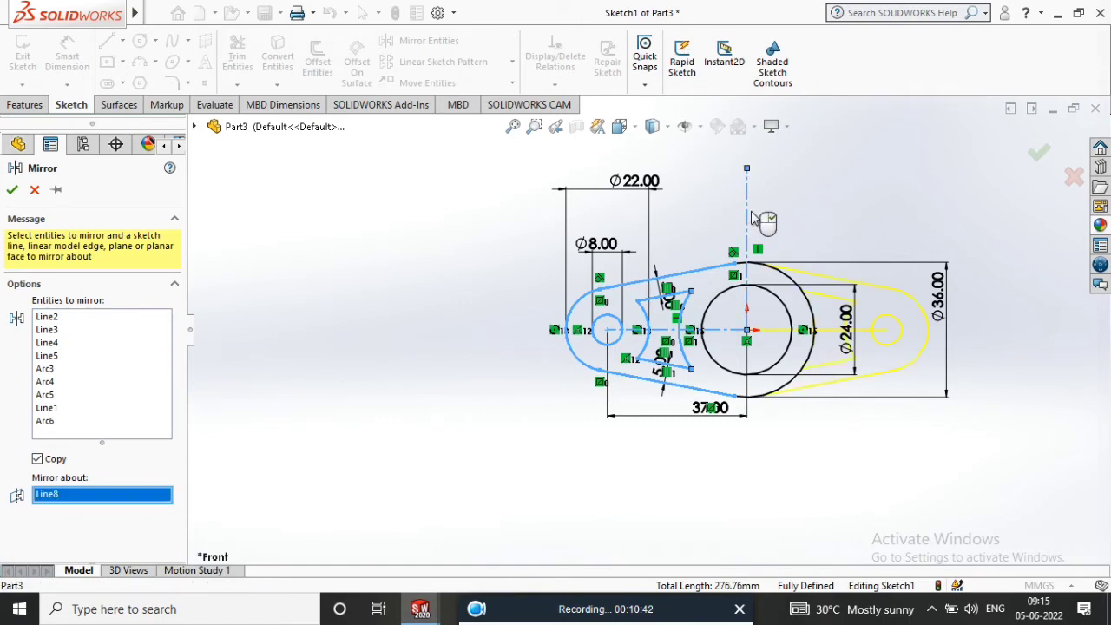
pyautogui.click(11, 191)
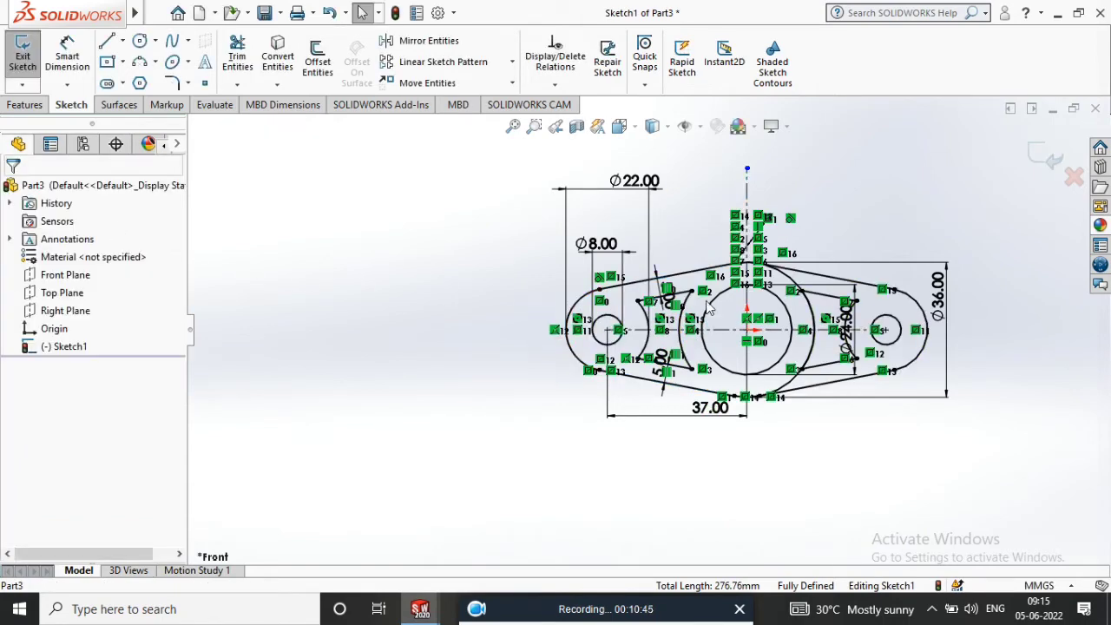
pyautogui.scroll(-3, 380, 390)
pyautogui.scroll(3, 379, 390)
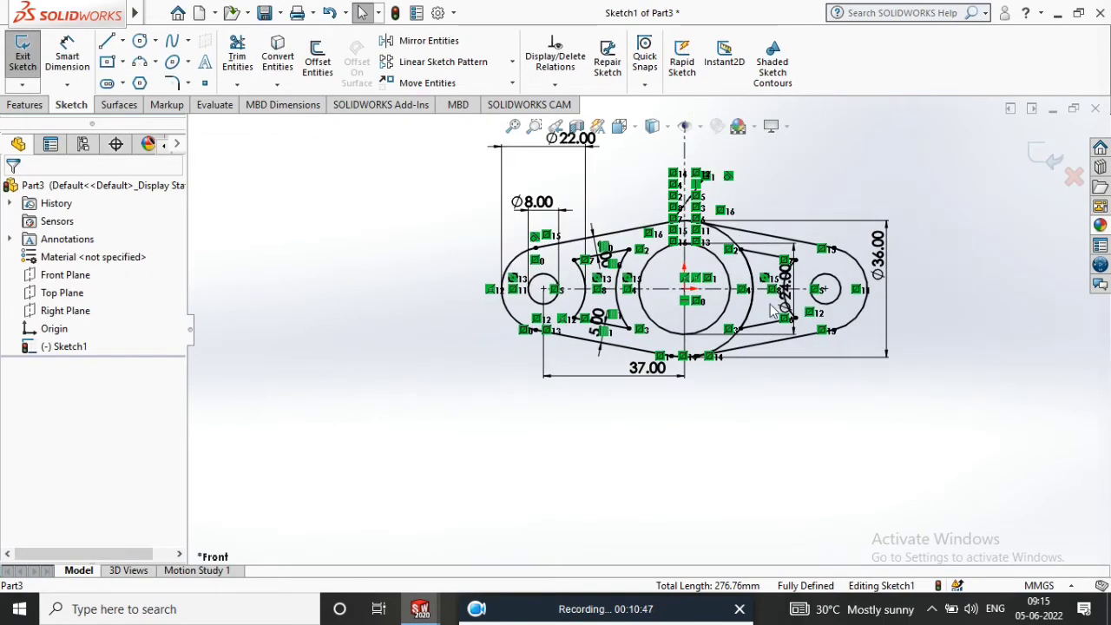
pyautogui.scroll(-3, 643, 303)
pyautogui.click(237, 56)
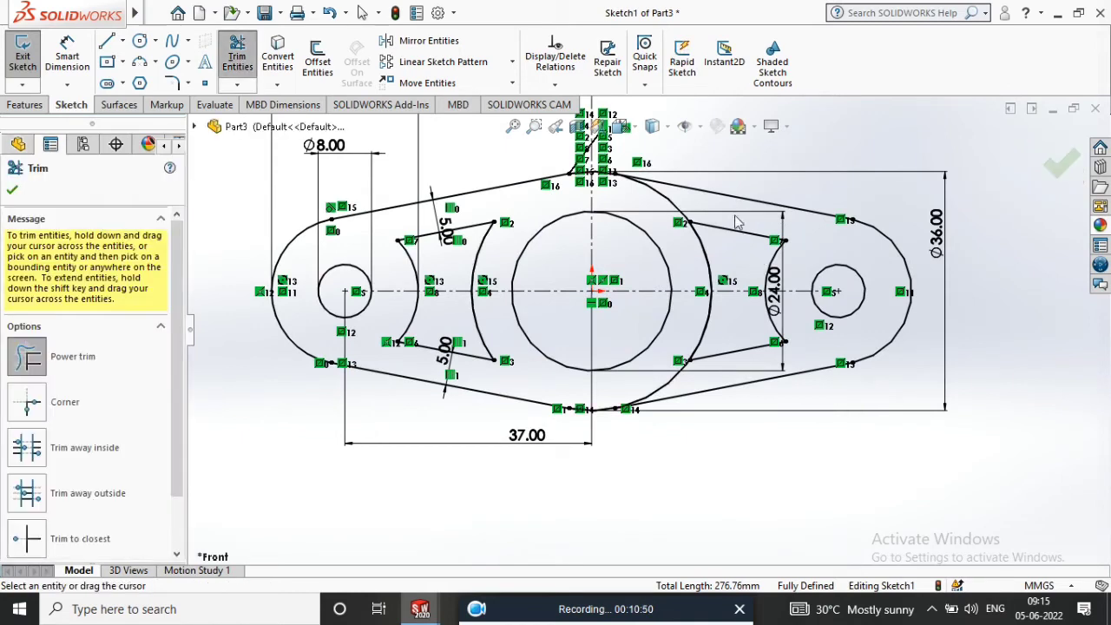
# - Trim away the leftover Ø36 circle arcs where the lobes join the large circle
pyautogui.moveTo(702, 207); pyautogui.dragTo(683, 383)
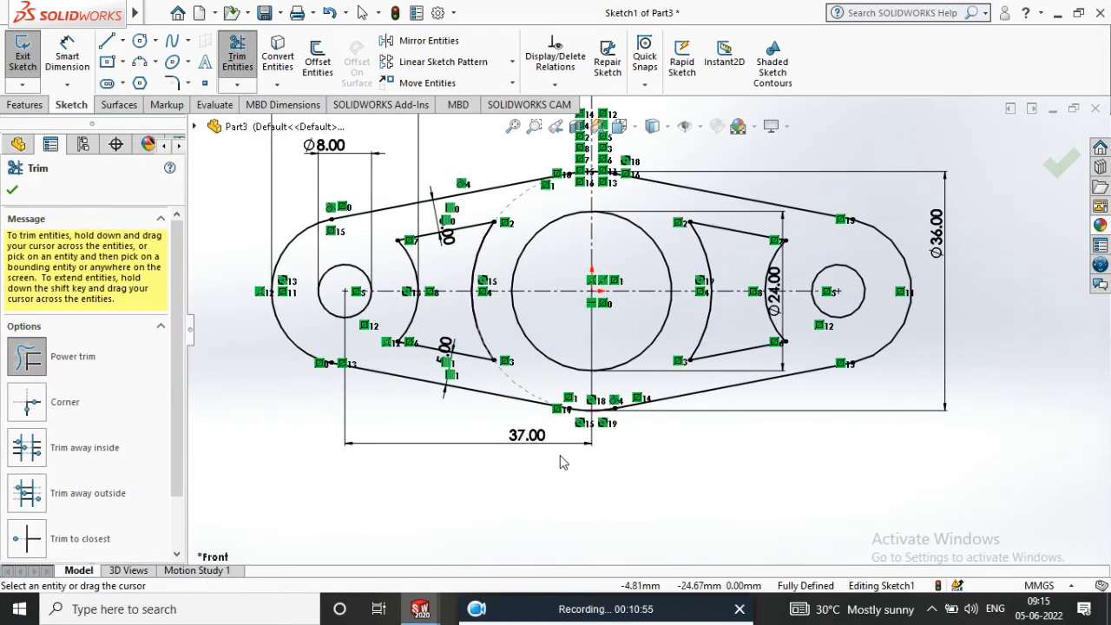
pyautogui.scroll(3, 560, 463)
pyautogui.click(12, 192)
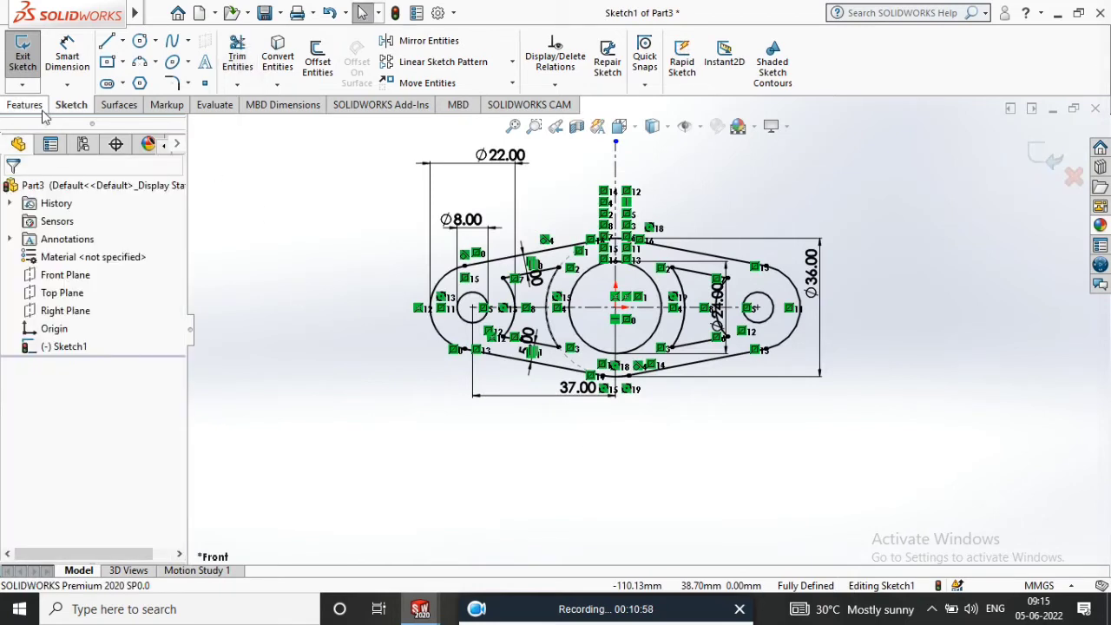
pyautogui.click(26, 105)
pyautogui.moveTo(67, 13)
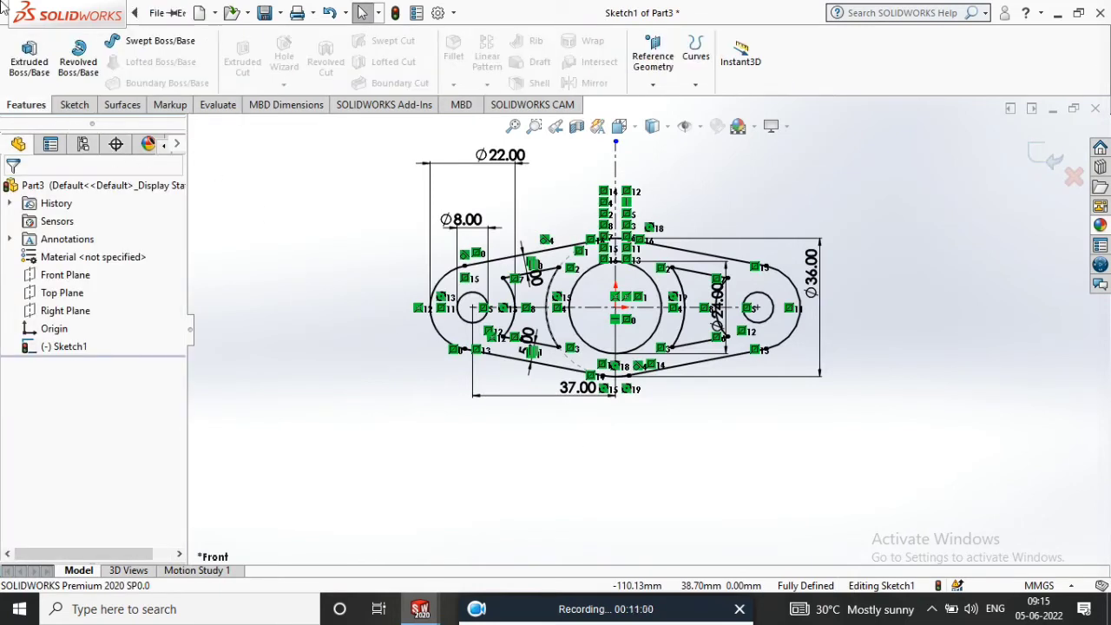
pyautogui.click(52, 59)
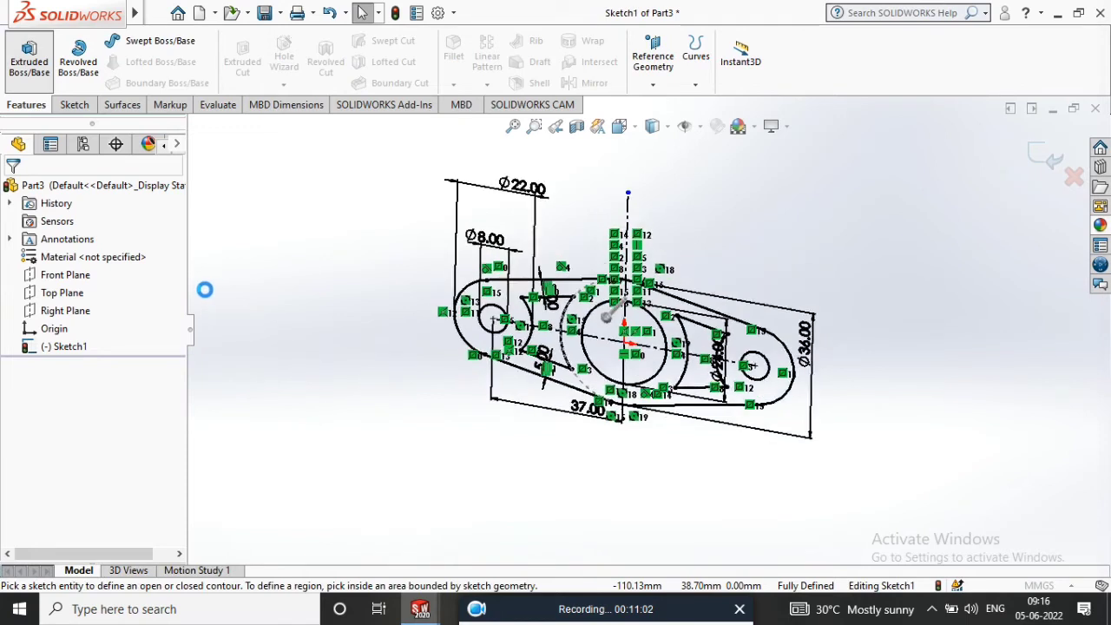
# - Extrude the sketch region 5 mm with a Mid Plane end condition
pyautogui.click(138, 287)
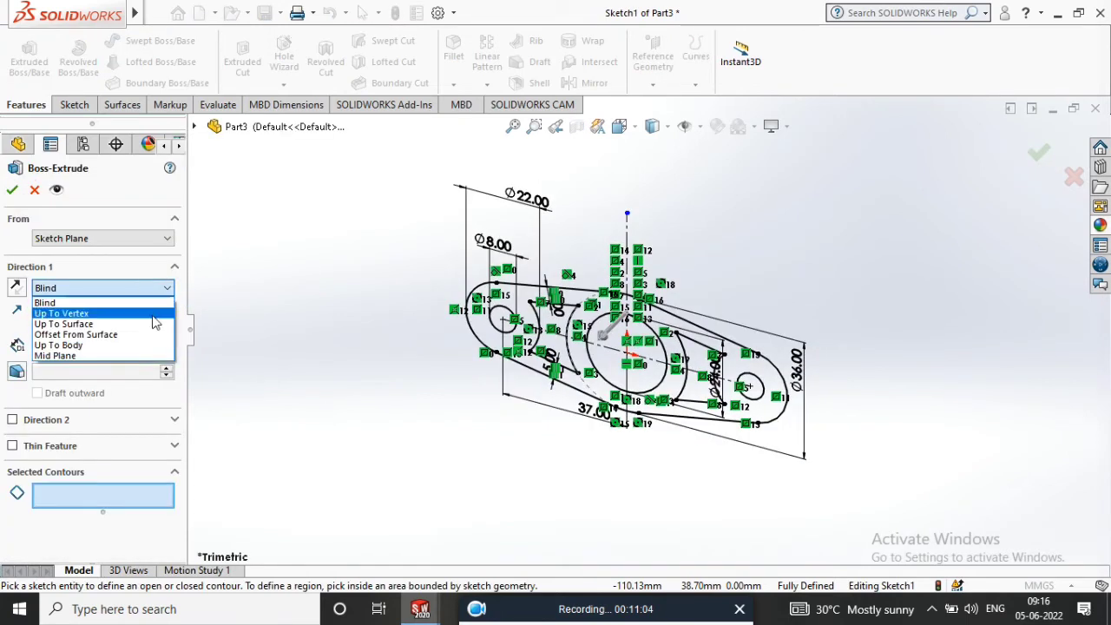
pyautogui.click(160, 362)
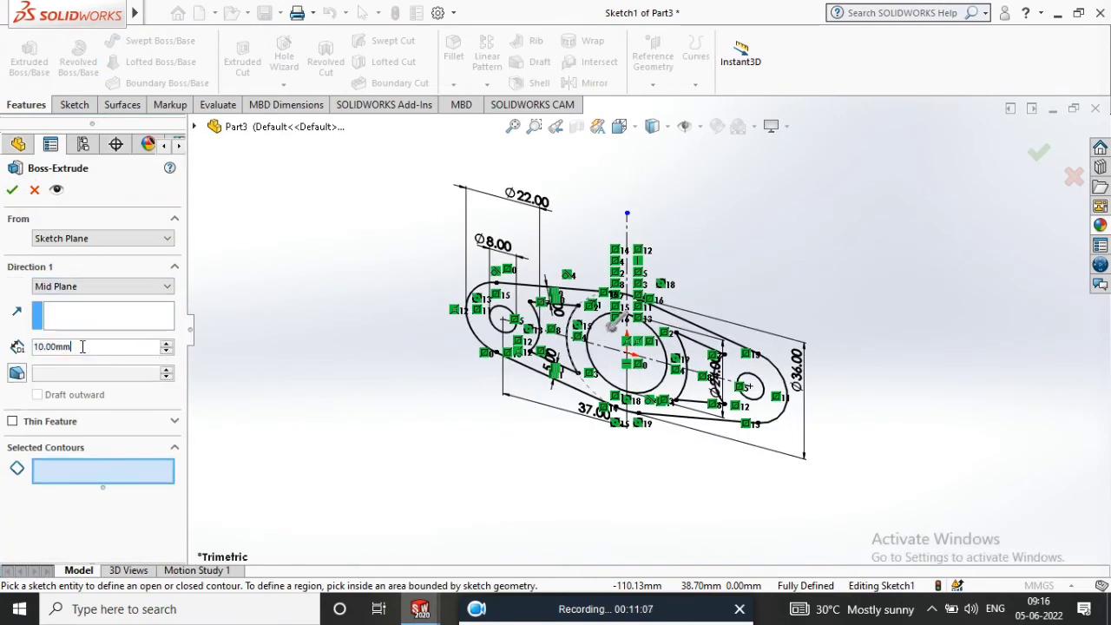
pyautogui.write('5')
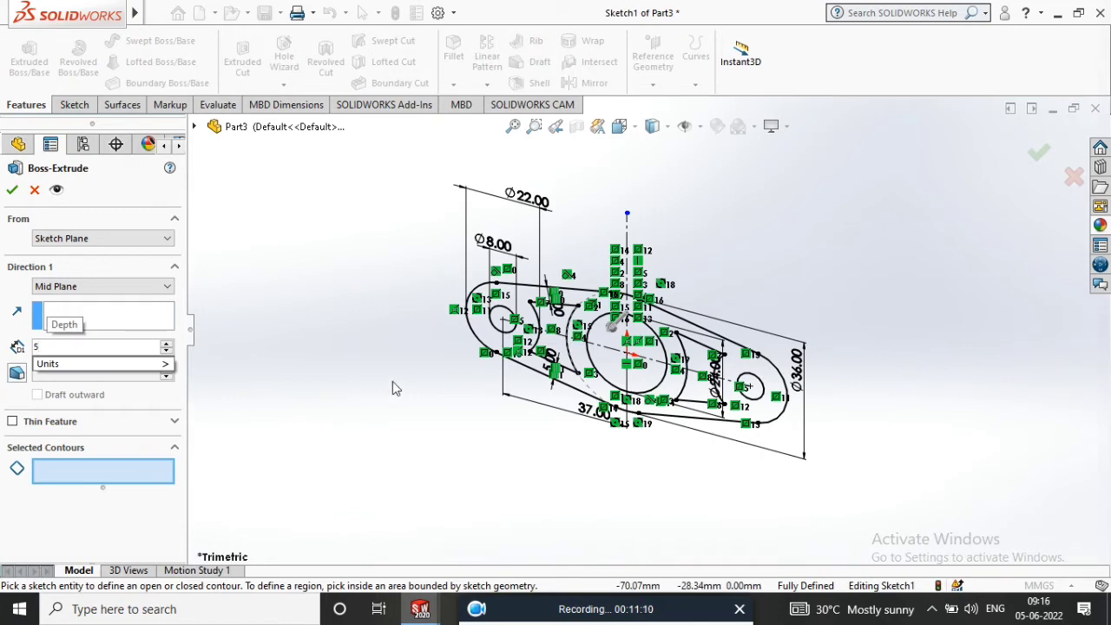
pyautogui.press('Return')
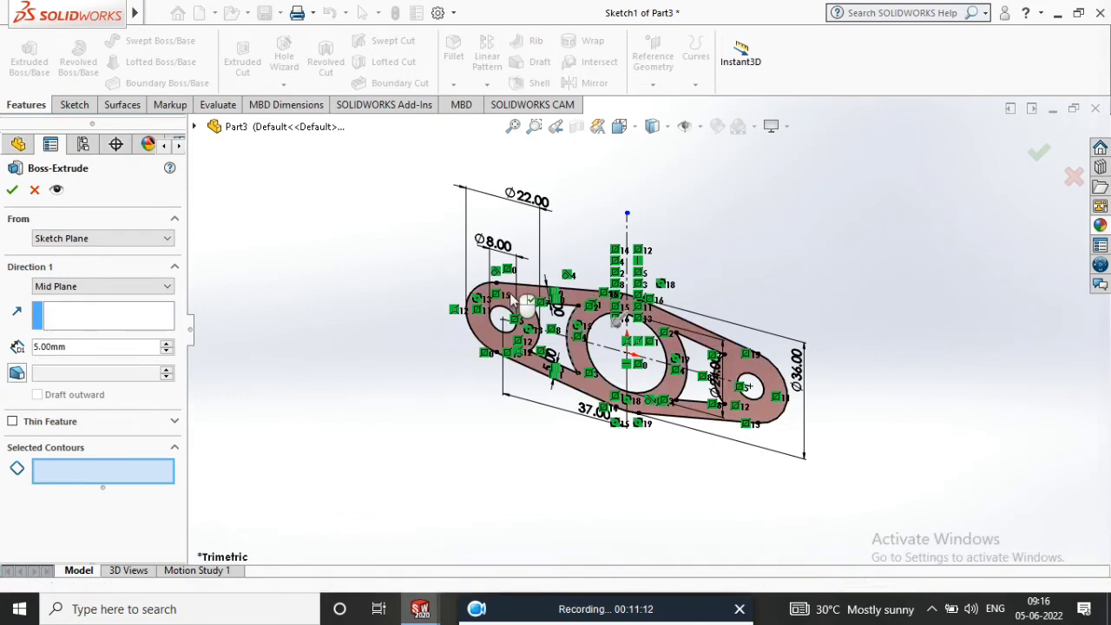
pyautogui.click(519, 299)
pyautogui.moveTo(409, 367); pyautogui.dragTo(338, 371, button='middle')
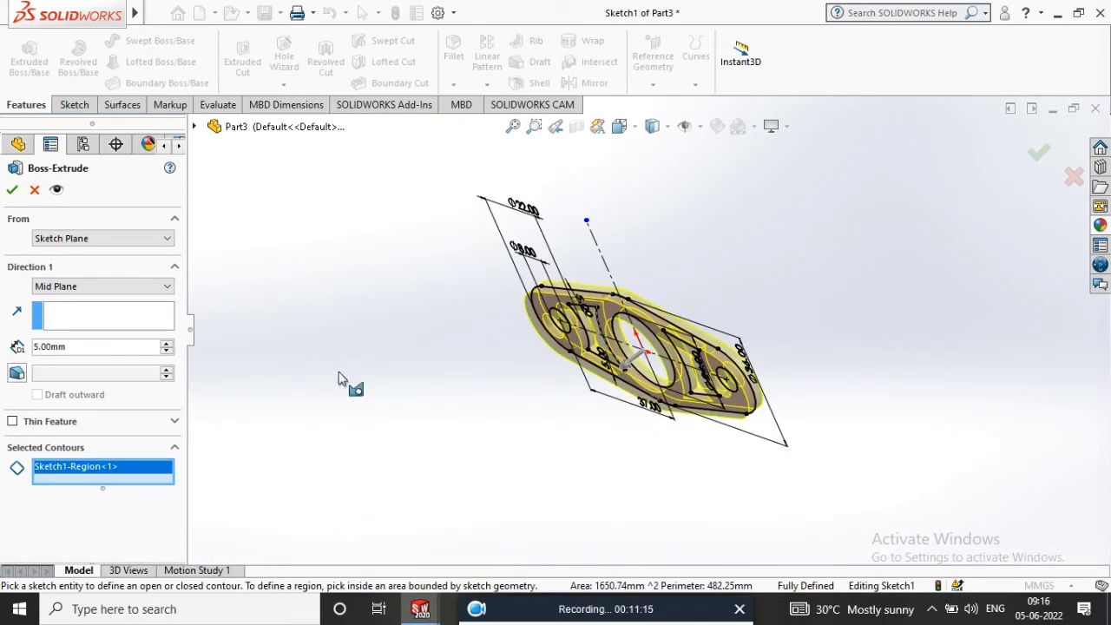
pyautogui.click(12, 192)
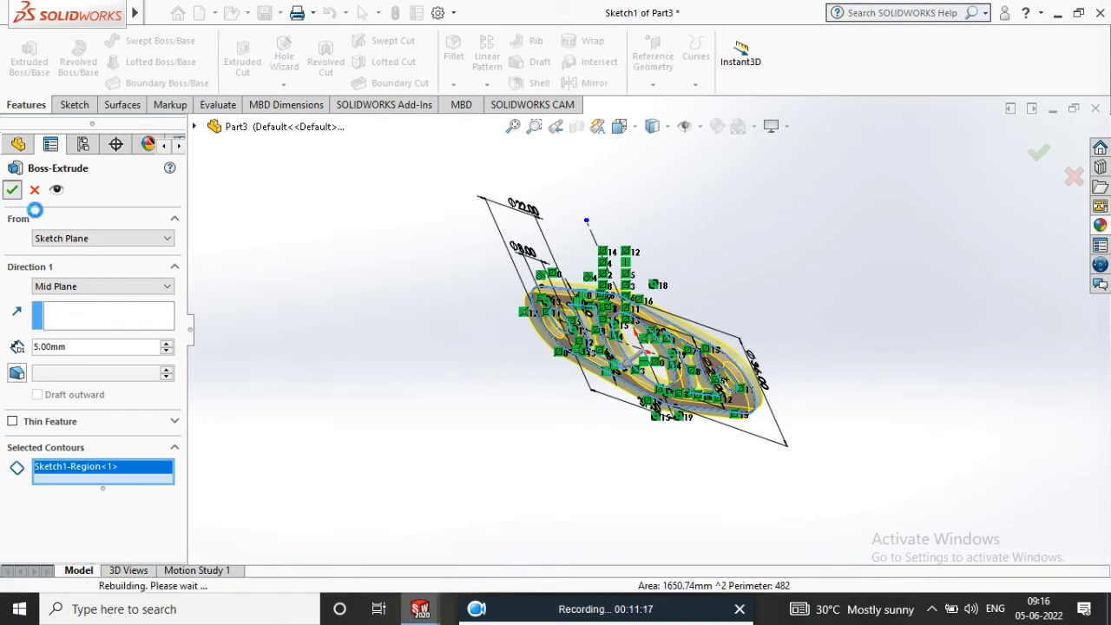
pyautogui.moveTo(631, 350)
pyautogui.mouseDown(button='middle')
pyautogui.moveTo(603, 366)
pyautogui.moveTo(625, 338)
pyautogui.mouseUp(button='middle')
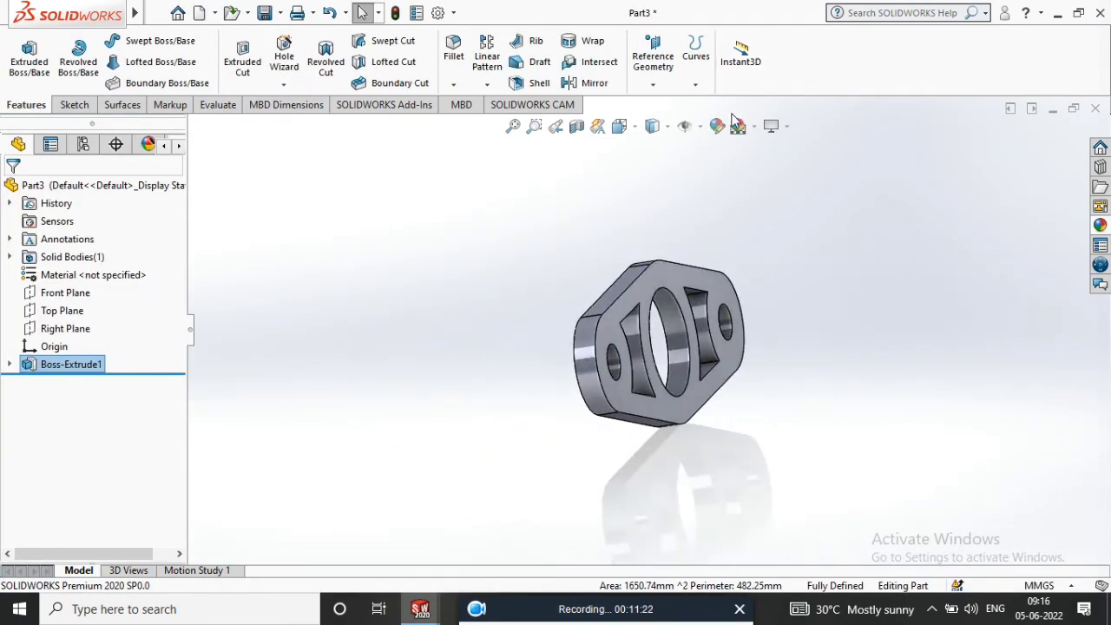
# - Switch to the Plain White scene and apply polished nickel to the part
pyautogui.click(739, 126)
pyautogui.click(759, 166)
pyautogui.moveTo(759, 205); pyautogui.dragTo(940, 328, button='middle')
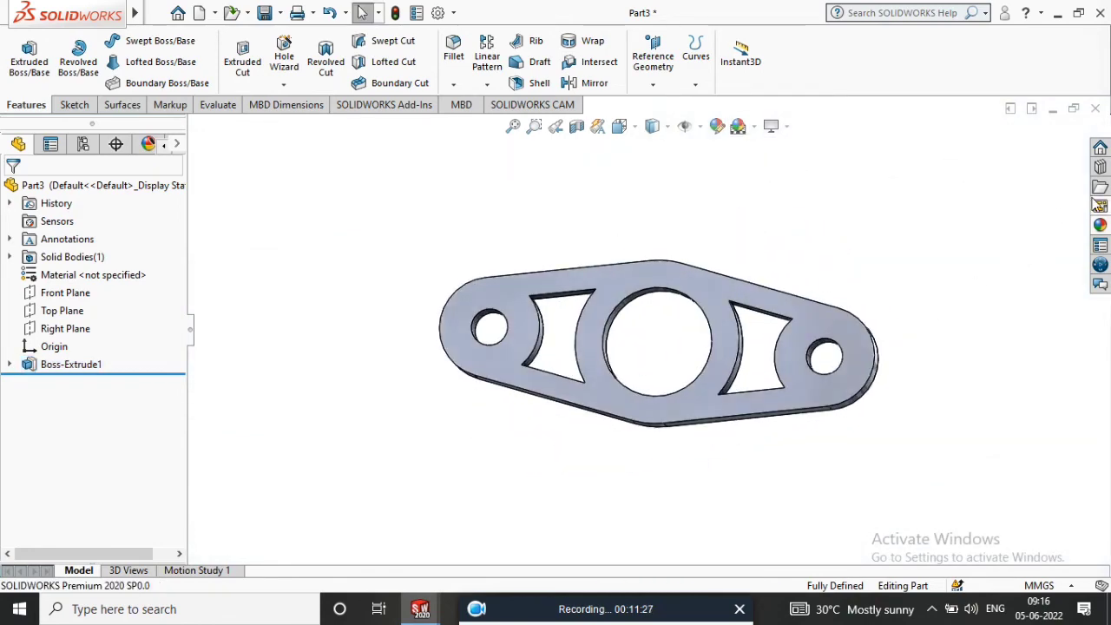
pyautogui.click(1101, 224)
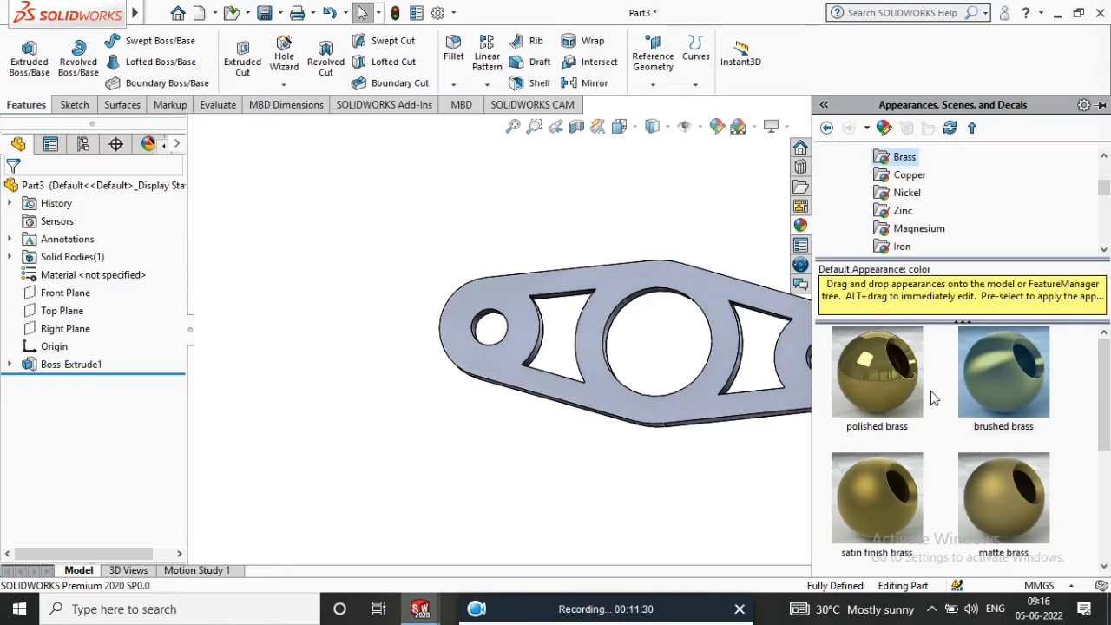
pyautogui.click(900, 192)
pyautogui.moveTo(868, 375); pyautogui.dragTo(521, 399)
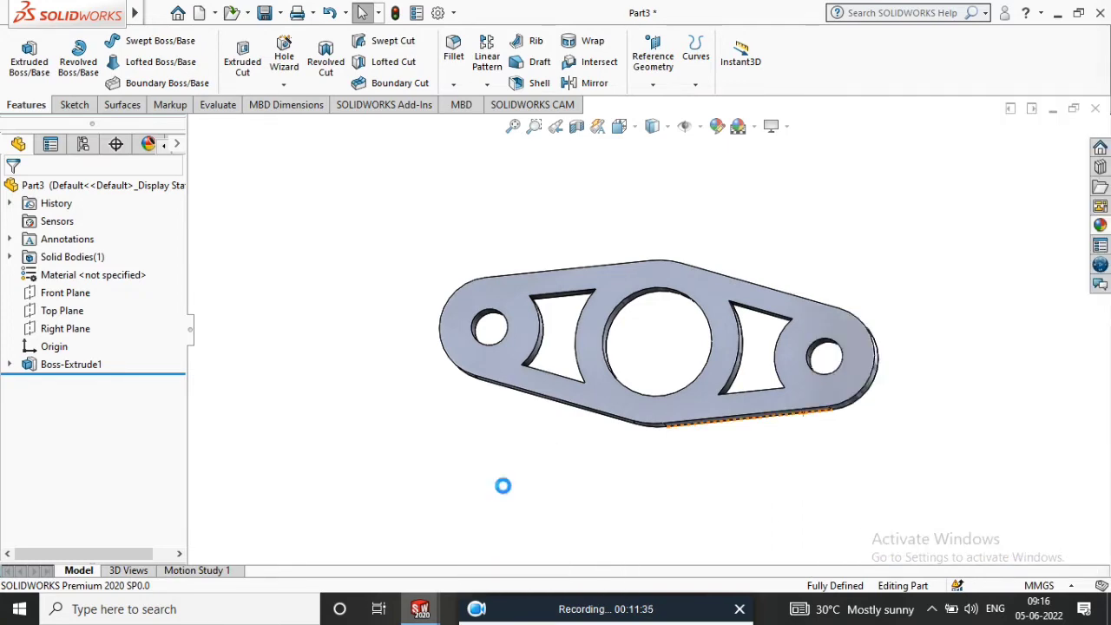
pyautogui.moveTo(597, 454)
pyautogui.mouseDown(button='middle')
pyautogui.moveTo(442, 482)
pyautogui.moveTo(717, 427)
pyautogui.moveTo(726, 464)
pyautogui.moveTo(657, 448)
pyautogui.moveTo(816, 378)
pyautogui.mouseUp(button='middle')
# - Replace the finish with chromium plate and return to the front view
pyautogui.click(1099, 226)
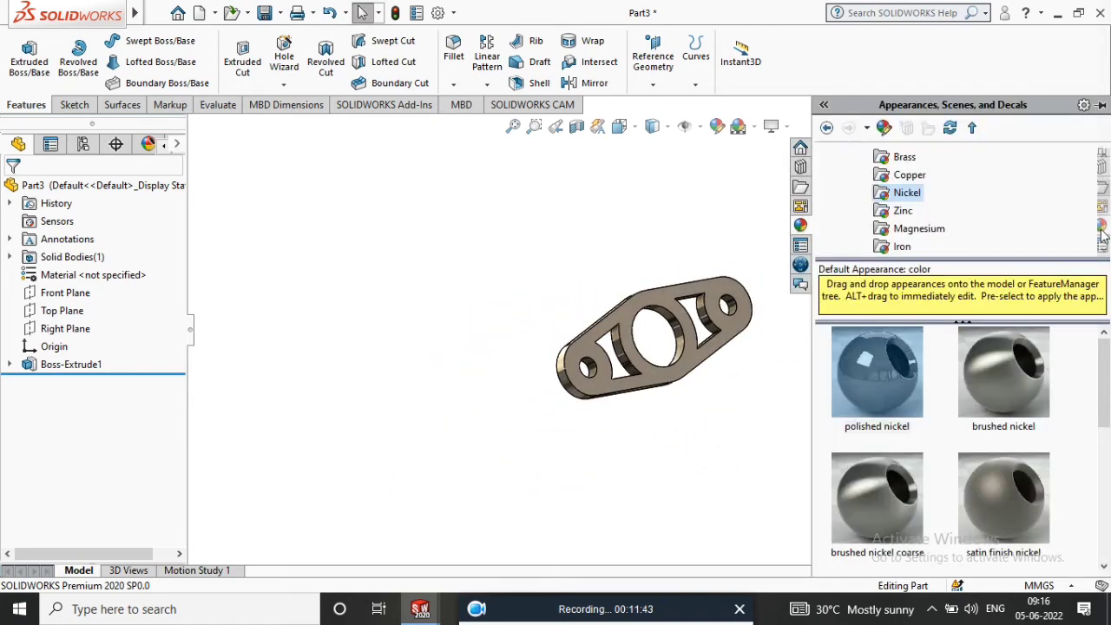
pyautogui.scroll(3, 903, 217)
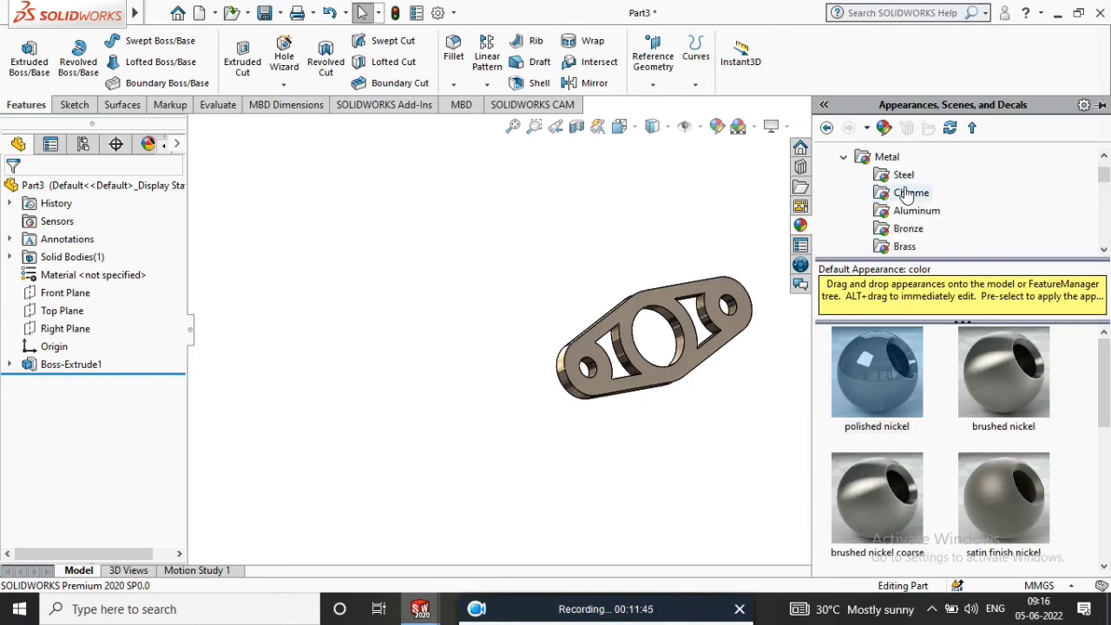
pyautogui.click(908, 193)
pyautogui.moveTo(894, 348); pyautogui.dragTo(564, 373)
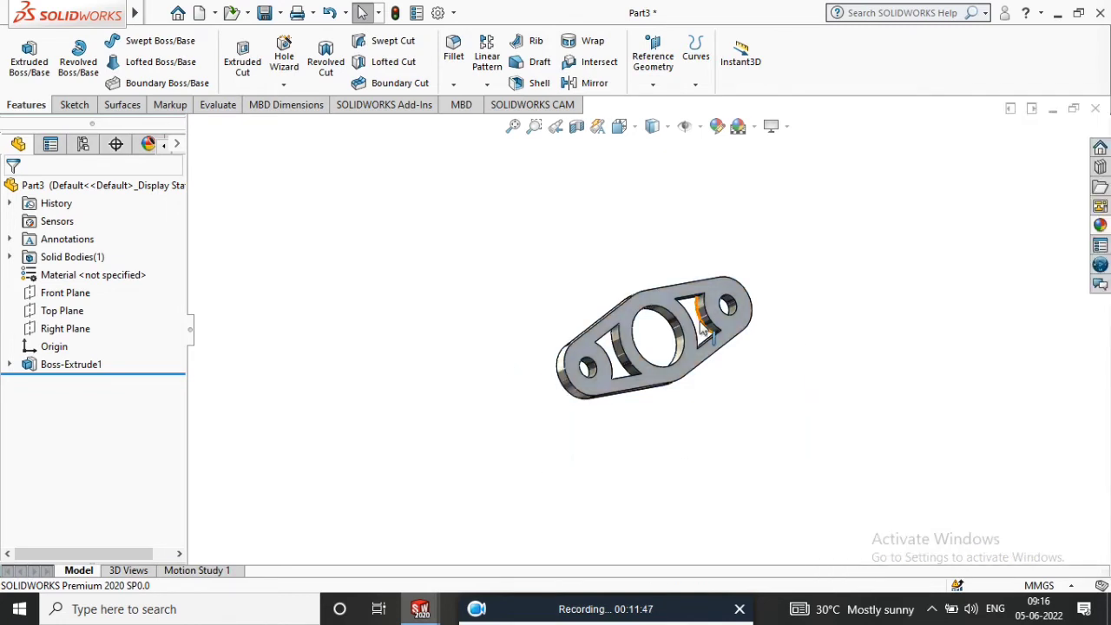
pyautogui.scroll(-4, 669, 328)
pyautogui.moveTo(668, 328)
pyautogui.mouseDown(button='middle')
pyautogui.moveTo(573, 385)
pyautogui.moveTo(831, 423)
pyautogui.mouseUp(button='middle')
pyautogui.moveTo(651, 278)
pyautogui.mouseDown(button='middle')
pyautogui.moveTo(565, 426)
pyautogui.moveTo(411, 417)
pyautogui.moveTo(590, 367)
pyautogui.mouseUp(button='middle')
pyautogui.hotkey('ctrl', '1')
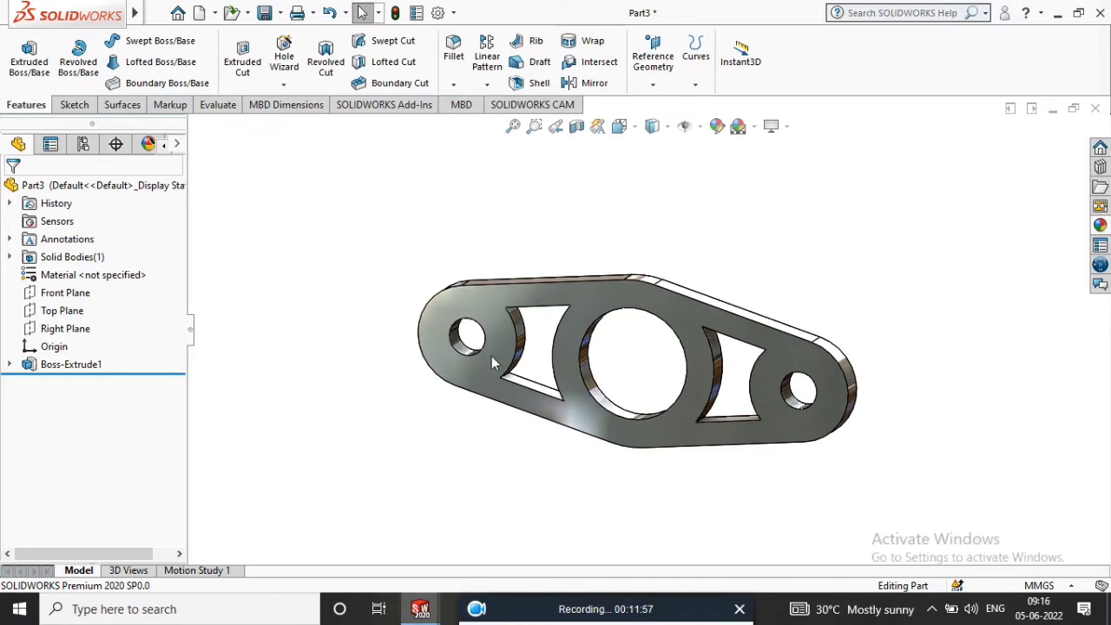
pyautogui.click(269, 23)
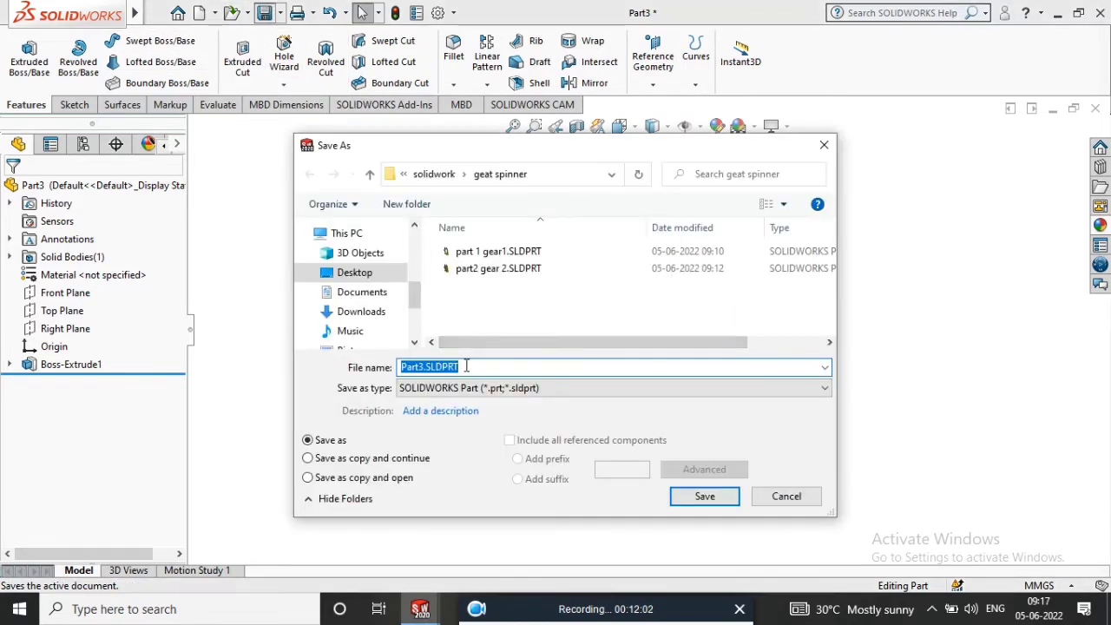
# - Save the part as 'part3 body' in the geat spinner folder
pyautogui.write('pa')
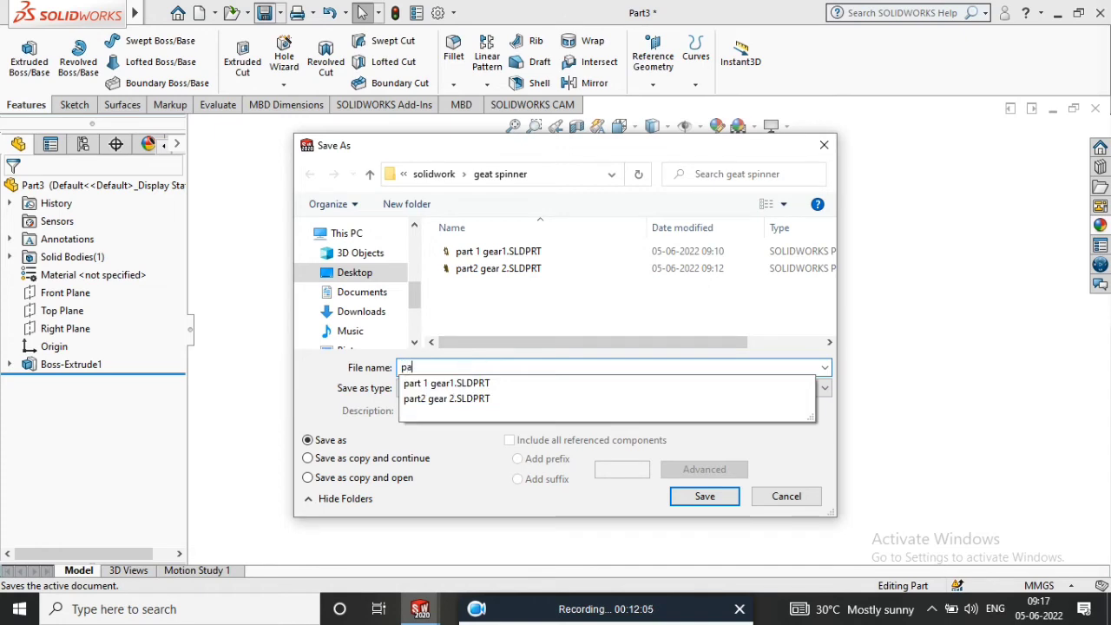
pyautogui.write('rty')
pyautogui.press('BackSpace')
pyautogui.write('3 body')
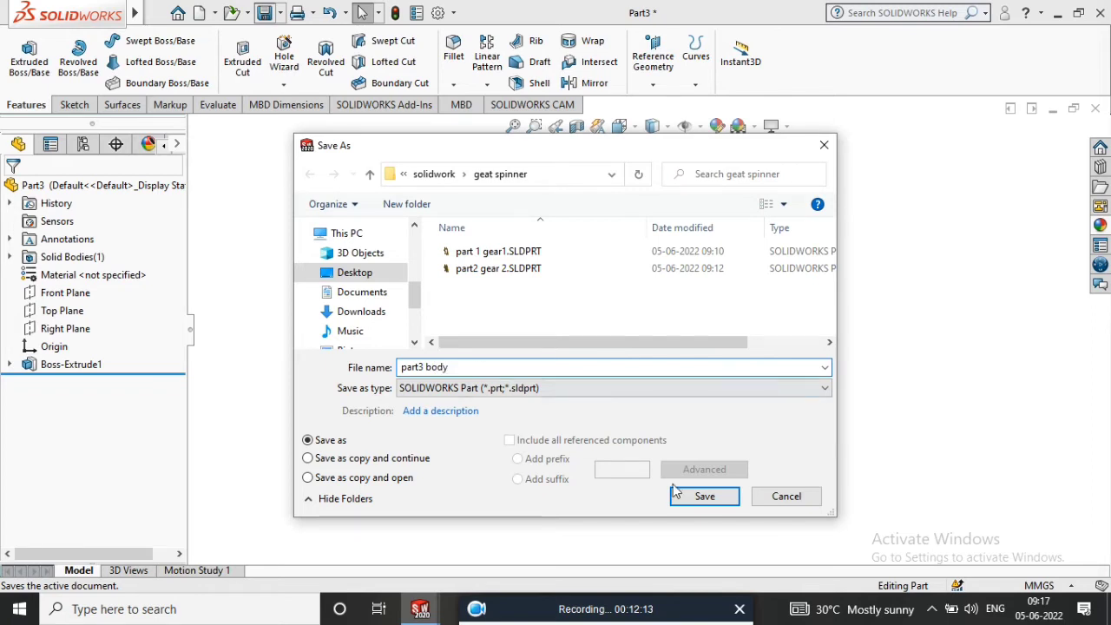
pyautogui.click(677, 493)
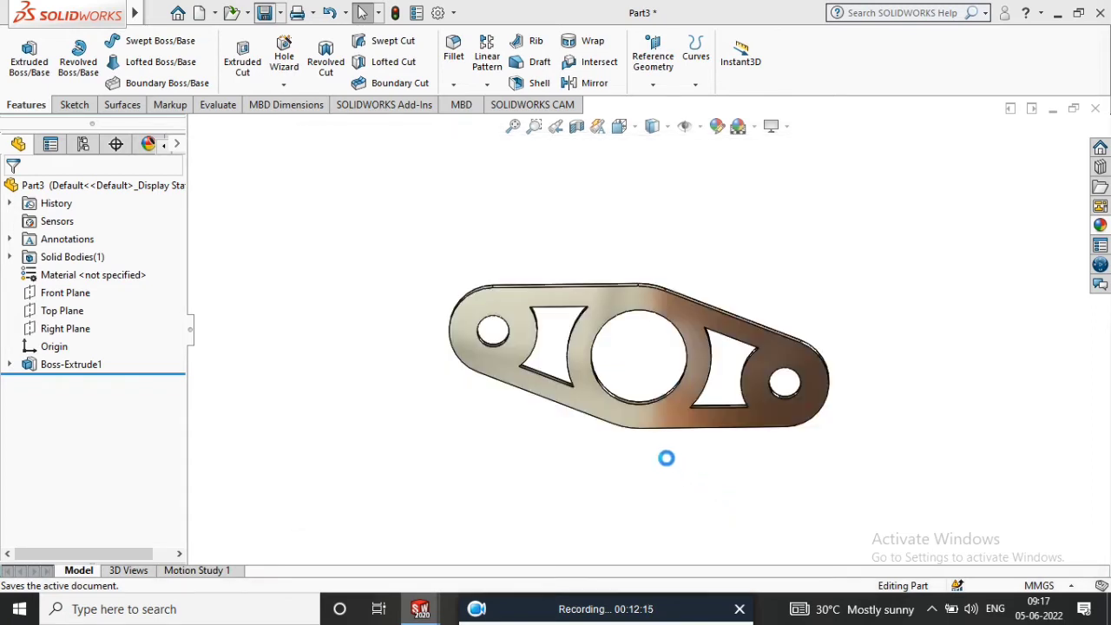
pyautogui.scroll(-2, 620, 314)
pyautogui.scroll(-2, 660, 371)
pyautogui.scroll(-2, 662, 320)
pyautogui.moveTo(661, 319)
pyautogui.mouseDown(button='middle')
pyautogui.moveTo(682, 335)
pyautogui.moveTo(650, 364)
pyautogui.moveTo(643, 308)
pyautogui.moveTo(681, 281)
pyautogui.moveTo(672, 291)
pyautogui.mouseUp(button='middle')
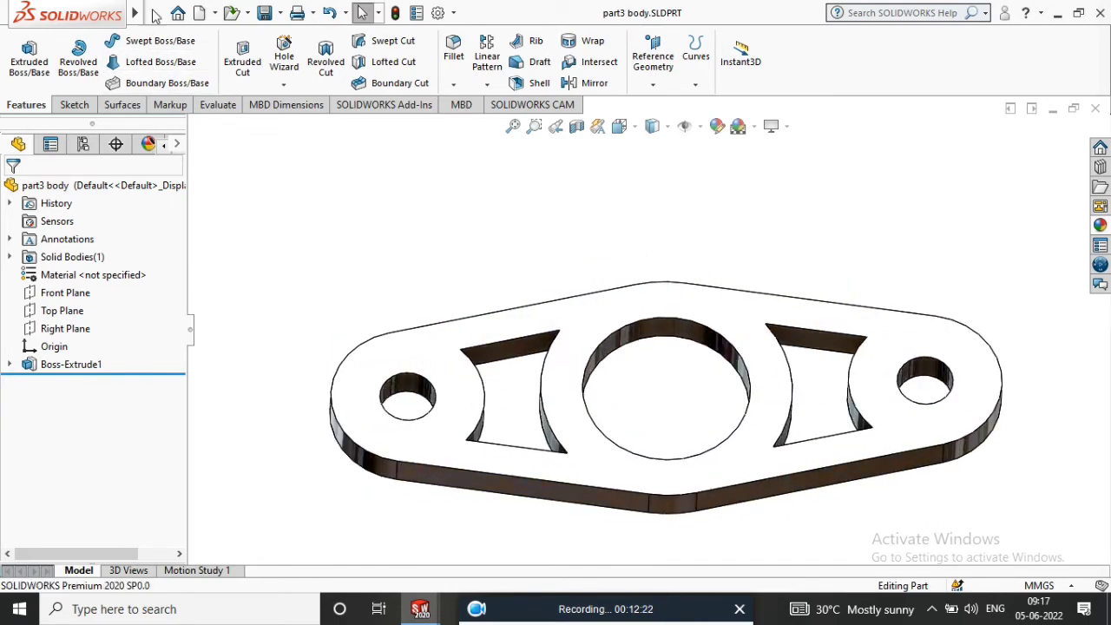
# - Chamfer the four small-hole edges on both faces 1 mm at 45°
pyautogui.click(455, 83)
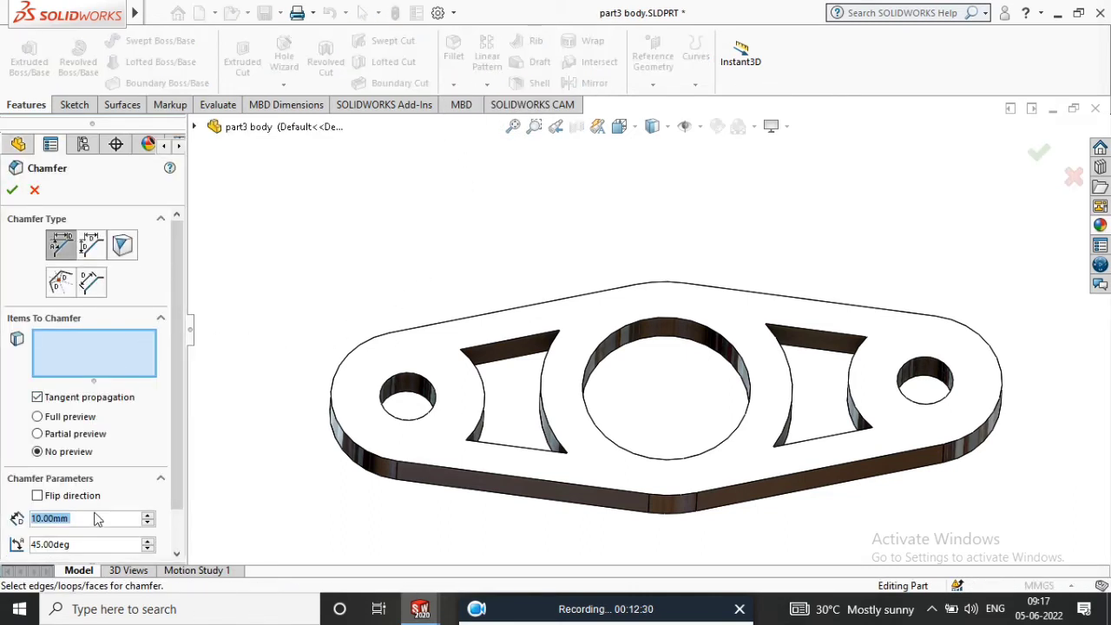
pyautogui.write('1')
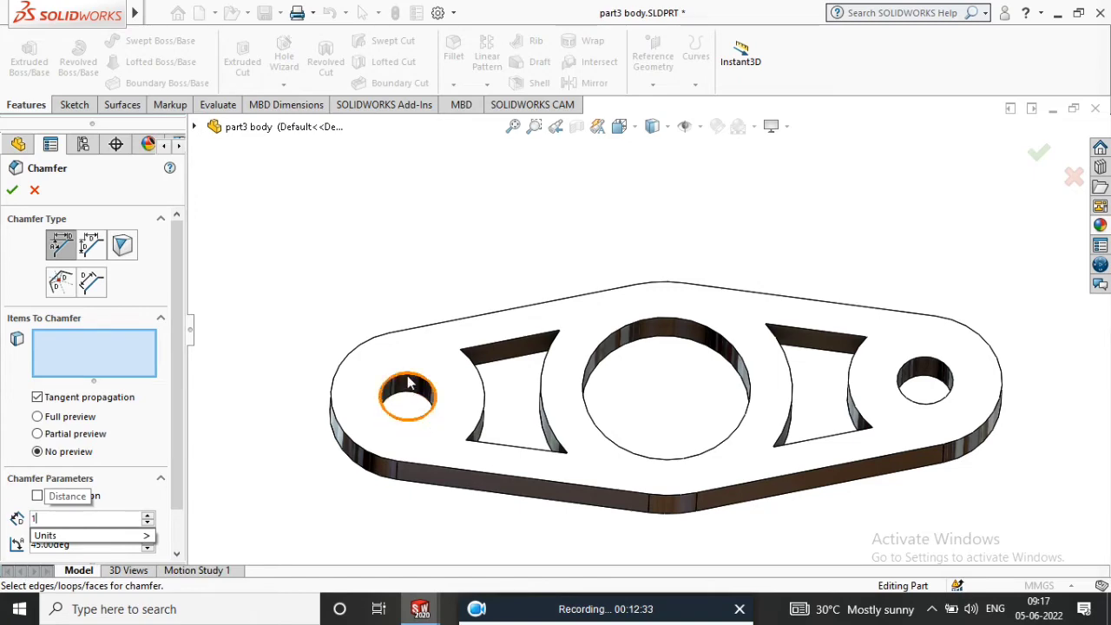
pyautogui.click(410, 383)
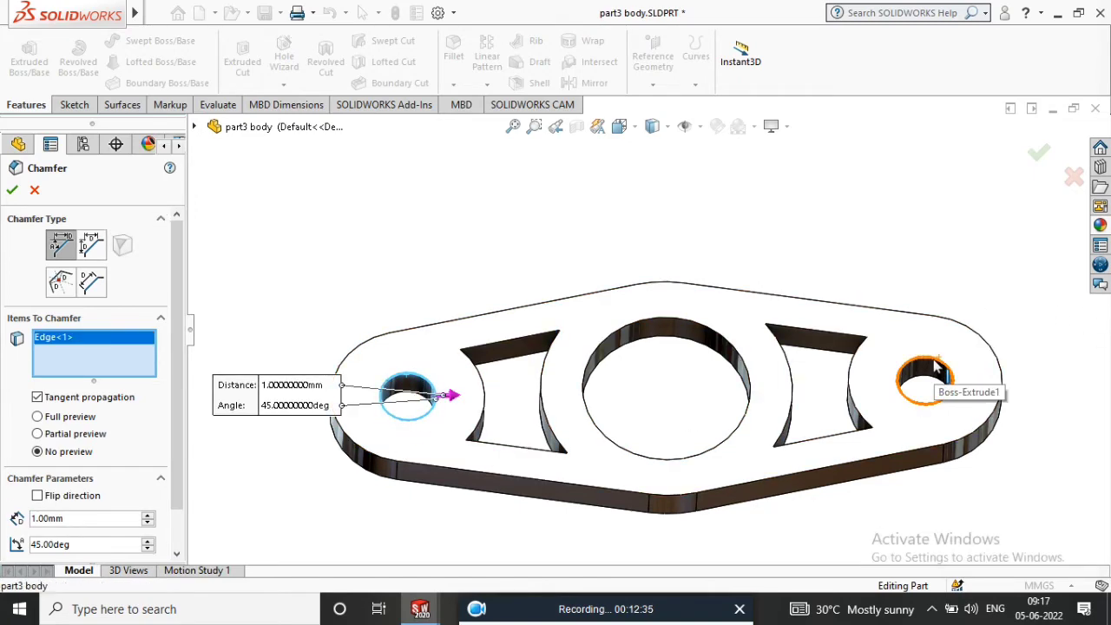
pyautogui.click(930, 395)
pyautogui.moveTo(344, 501); pyautogui.dragTo(442, 385, button='middle')
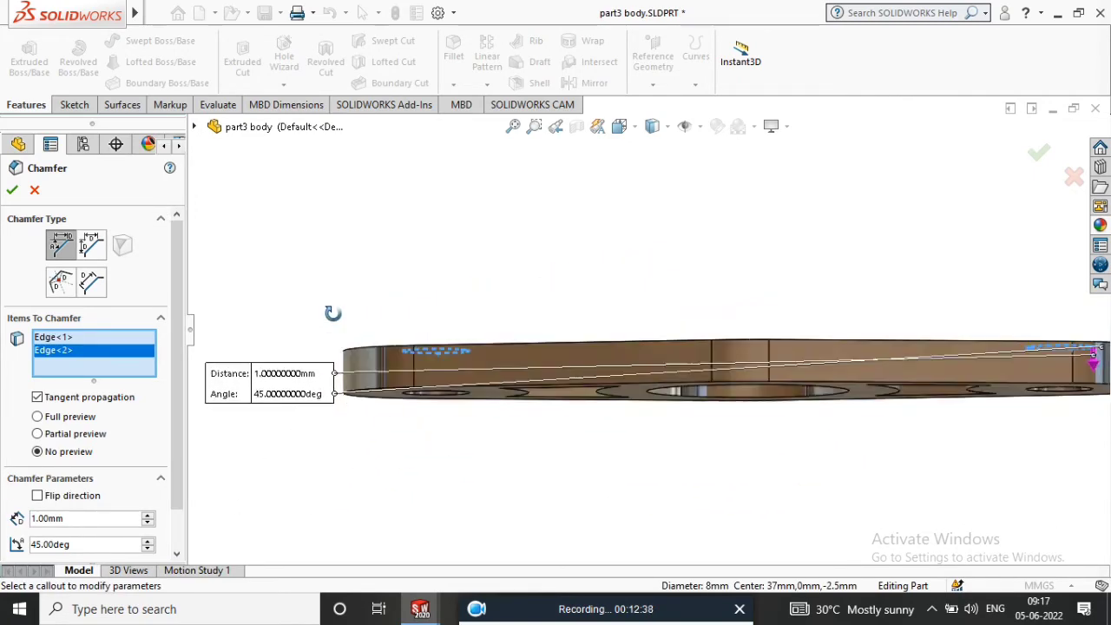
pyautogui.click(443, 384)
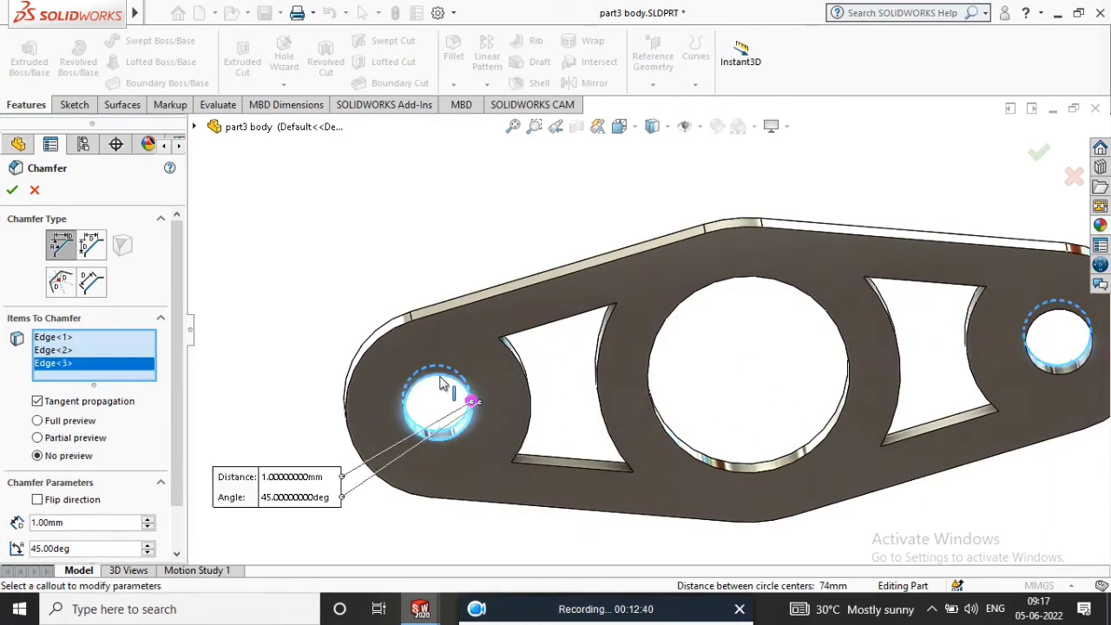
pyautogui.click(1033, 337)
pyautogui.moveTo(989, 410); pyautogui.dragTo(631, 425, button='middle')
pyautogui.click(13, 191)
pyautogui.moveTo(338, 317)
pyautogui.mouseDown(button='middle')
pyautogui.moveTo(385, 441)
pyautogui.moveTo(637, 393)
pyautogui.moveTo(511, 414)
pyautogui.moveTo(563, 471)
pyautogui.moveTo(521, 481)
pyautogui.mouseUp(button='middle')
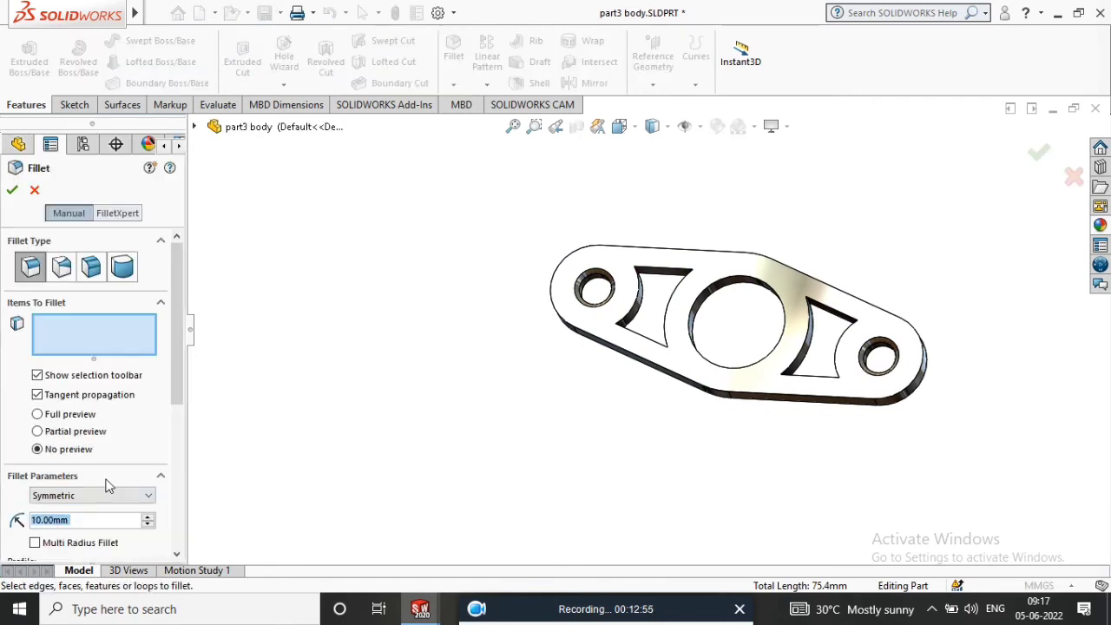
# - Round the eight slot corner edges with a 4 mm fillet
pyautogui.write('4')
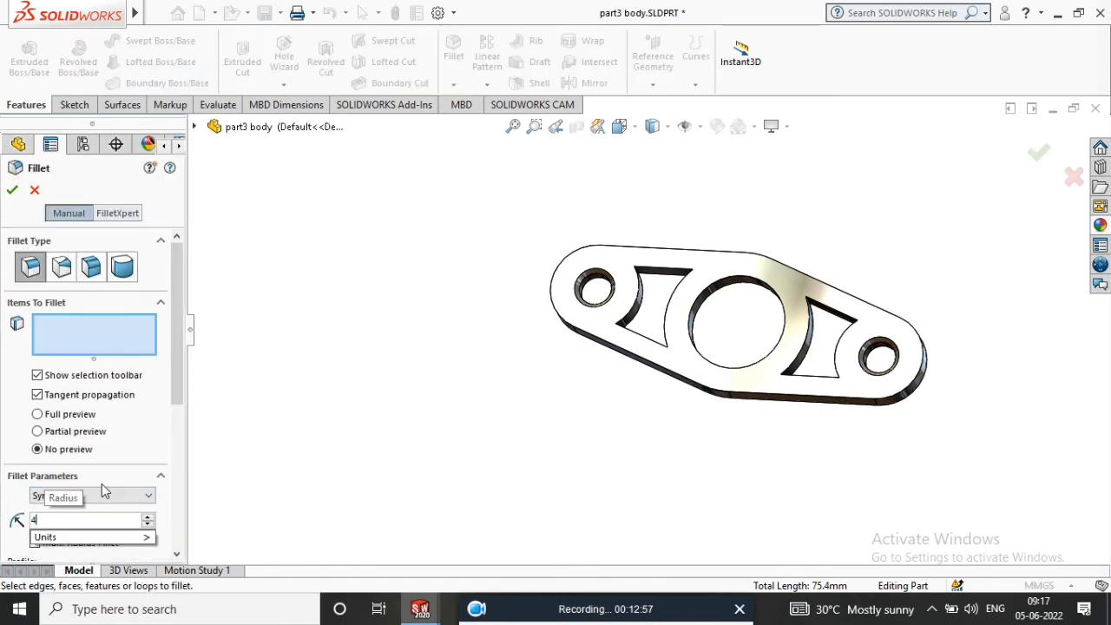
pyautogui.scroll(-3, 634, 243)
pyautogui.scroll(-2, 668, 321)
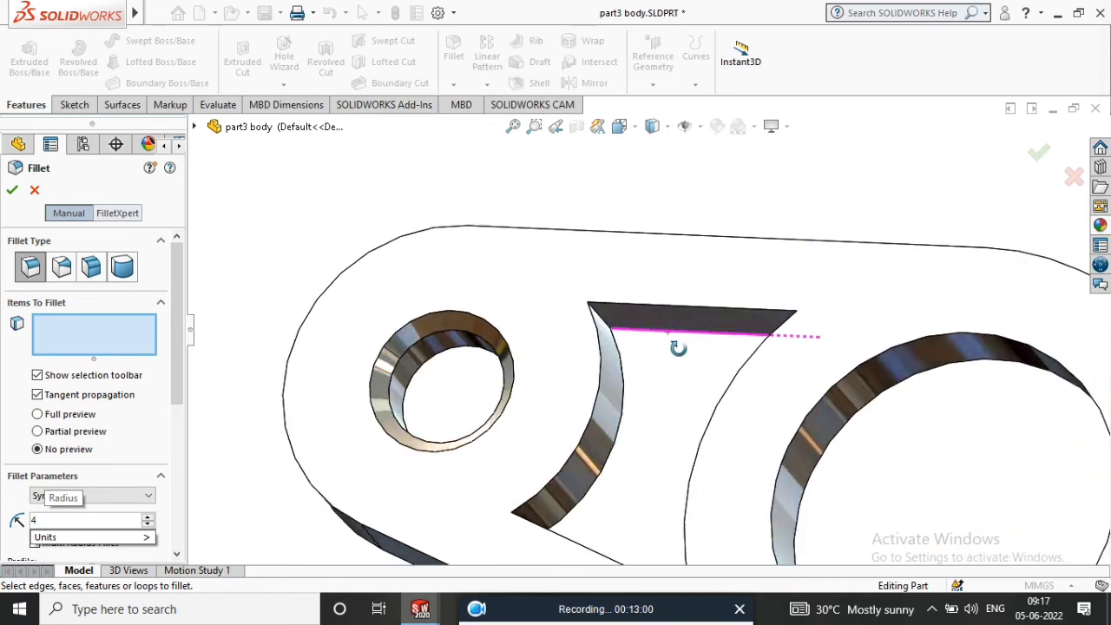
pyautogui.scroll(-1, 673, 347)
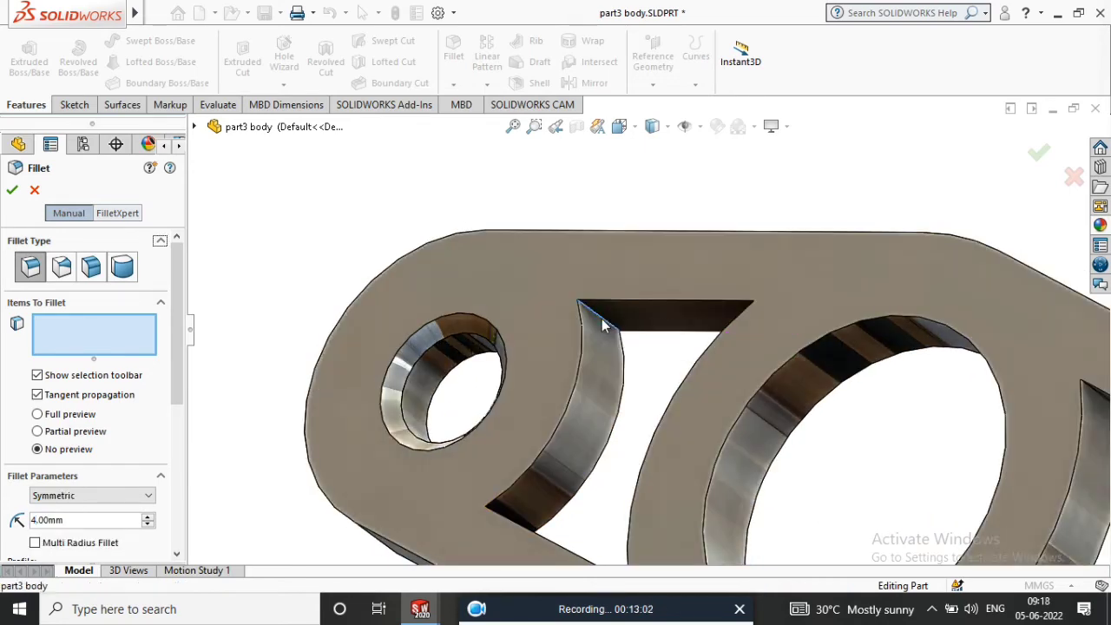
pyautogui.click(603, 318)
pyautogui.click(676, 272)
pyautogui.scroll(1, 689, 359)
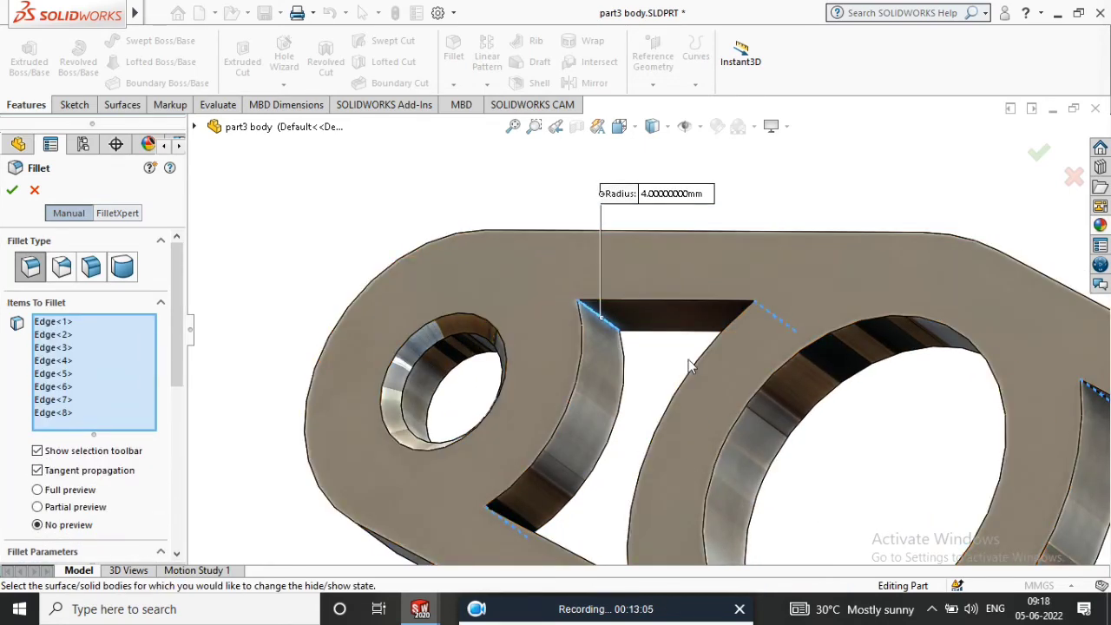
pyautogui.scroll(2, 721, 348)
pyautogui.scroll(1, 752, 342)
pyautogui.moveTo(752, 341); pyautogui.dragTo(572, 366, button='middle')
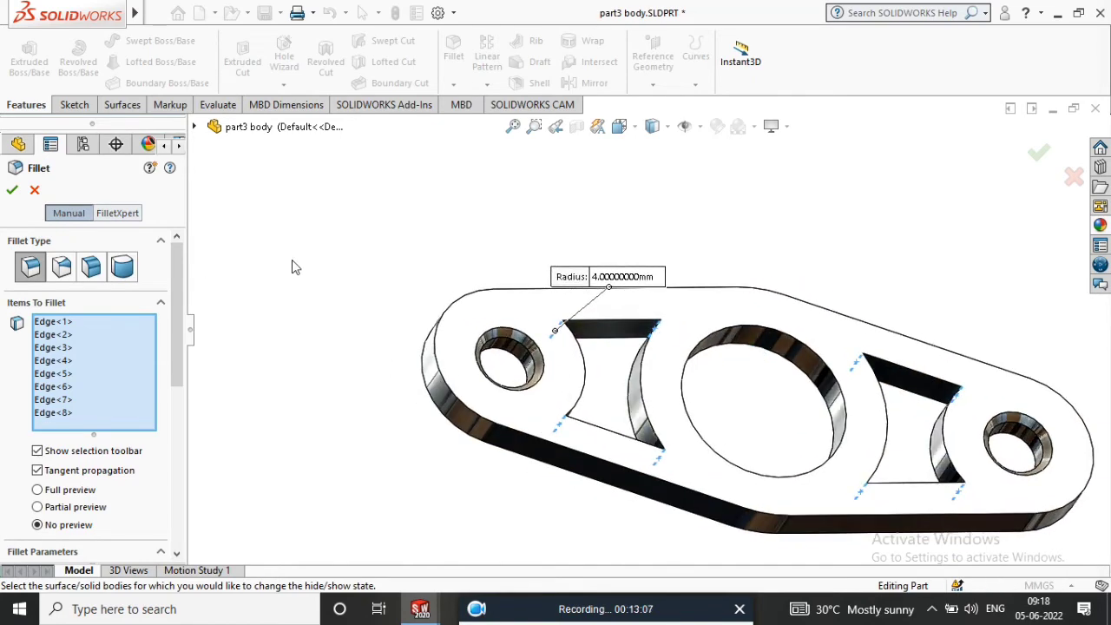
pyautogui.click(12, 191)
pyautogui.moveTo(466, 248)
pyautogui.mouseDown(button='middle')
pyautogui.moveTo(405, 288)
pyautogui.moveTo(519, 337)
pyautogui.mouseUp(button='middle')
pyautogui.hotkey('ctrl', '1')
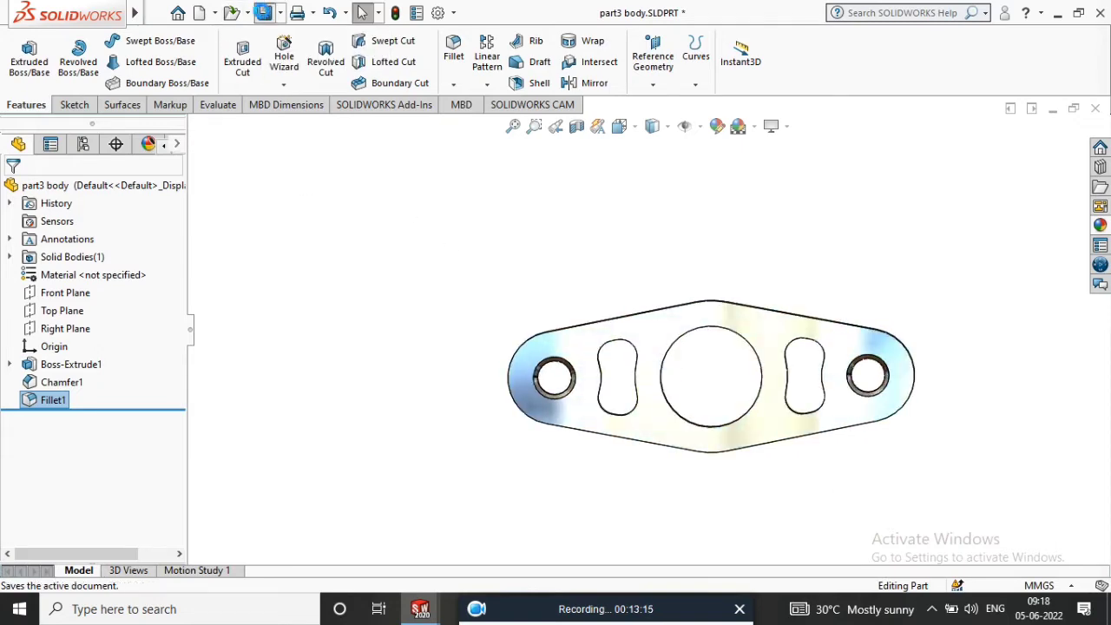
# - Tilt the current part into a 3D view, then create a new blank part, Part4
pyautogui.moveTo(788, 320)
pyautogui.mouseDown(button='middle')
pyautogui.moveTo(719, 211)
pyautogui.moveTo(794, 228)
pyautogui.moveTo(959, 326)
pyautogui.moveTo(602, 442)
pyautogui.moveTo(812, 447)
pyautogui.moveTo(674, 377)
pyautogui.moveTo(645, 462)
pyautogui.moveTo(663, 461)
pyautogui.moveTo(737, 347)
pyautogui.moveTo(711, 375)
pyautogui.mouseUp(button='middle')
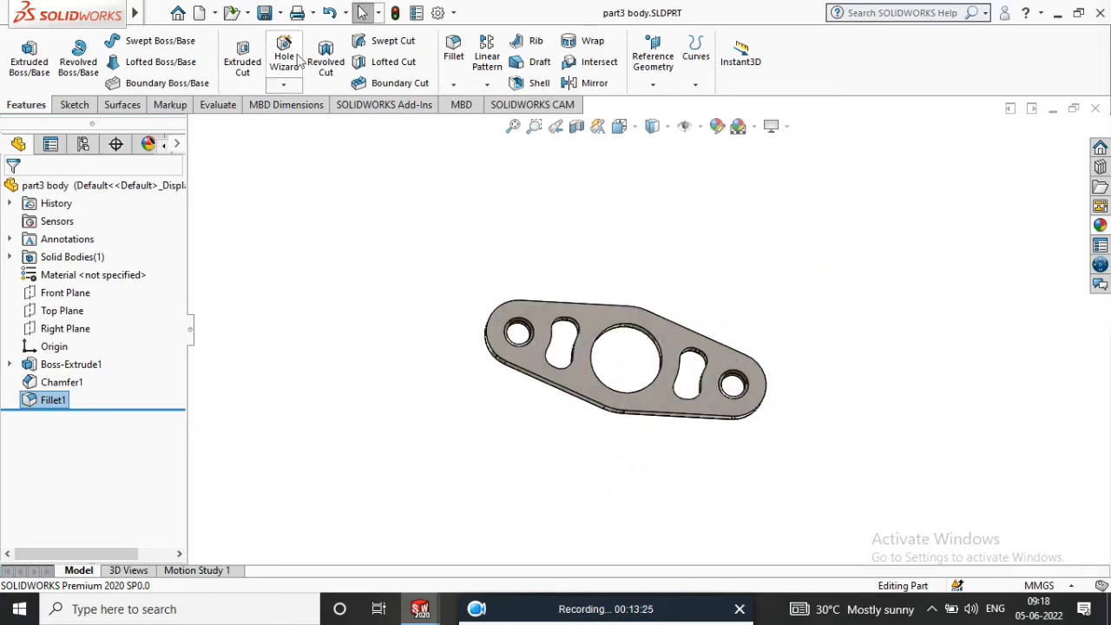
pyautogui.click(200, 15)
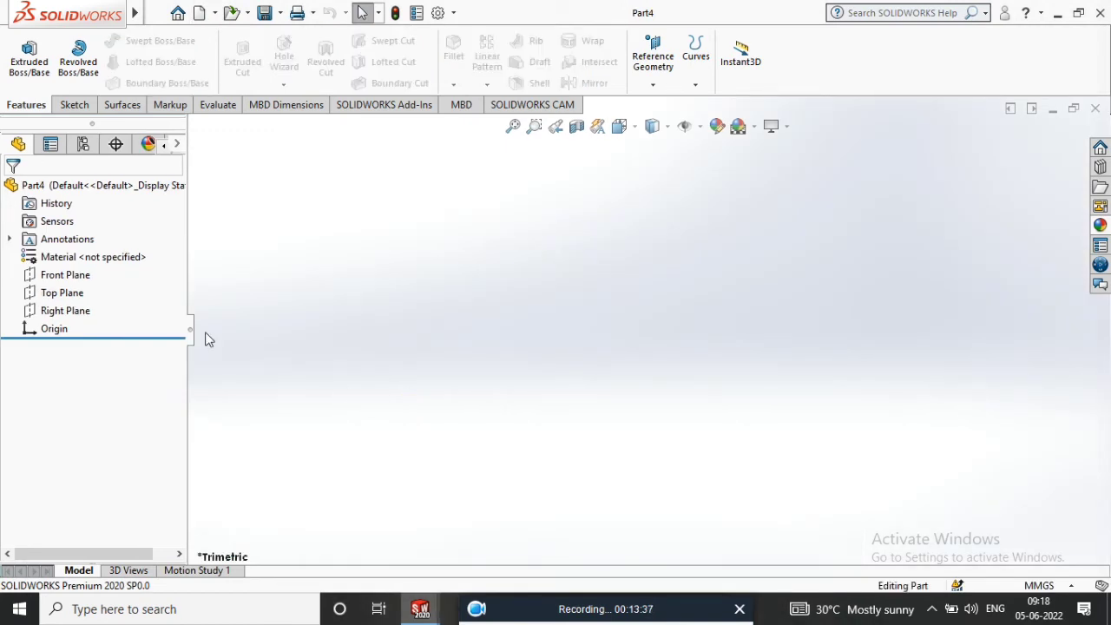
# - Start a sketch on the Top Plane, viewed normal to it
pyautogui.click(61, 293)
pyautogui.rightClick(590, 306)
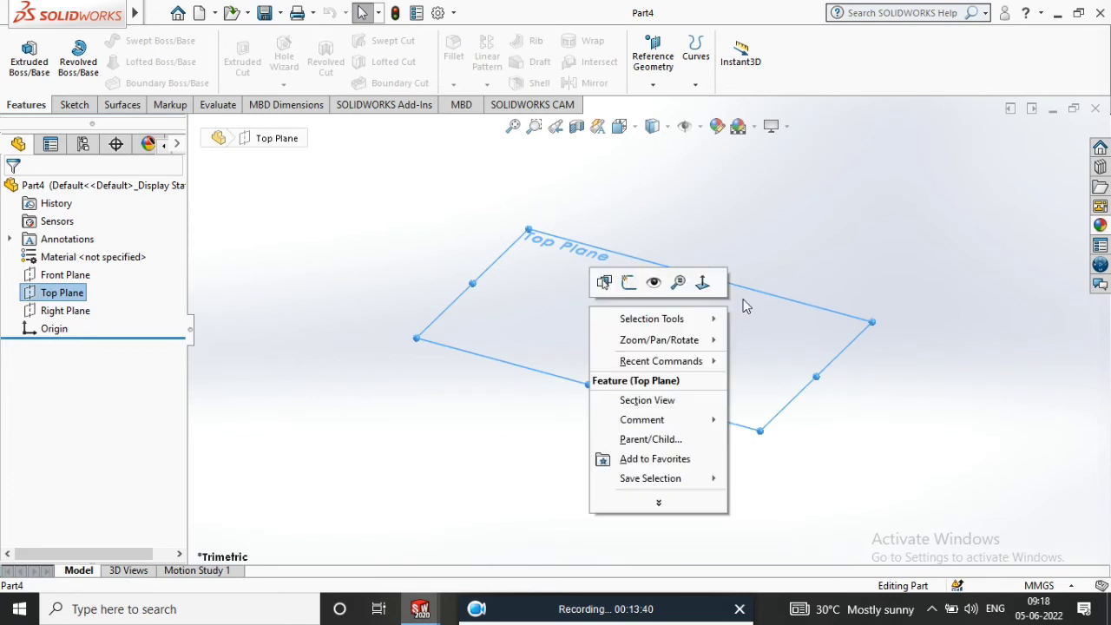
pyautogui.click(703, 282)
pyautogui.rightClick(671, 290)
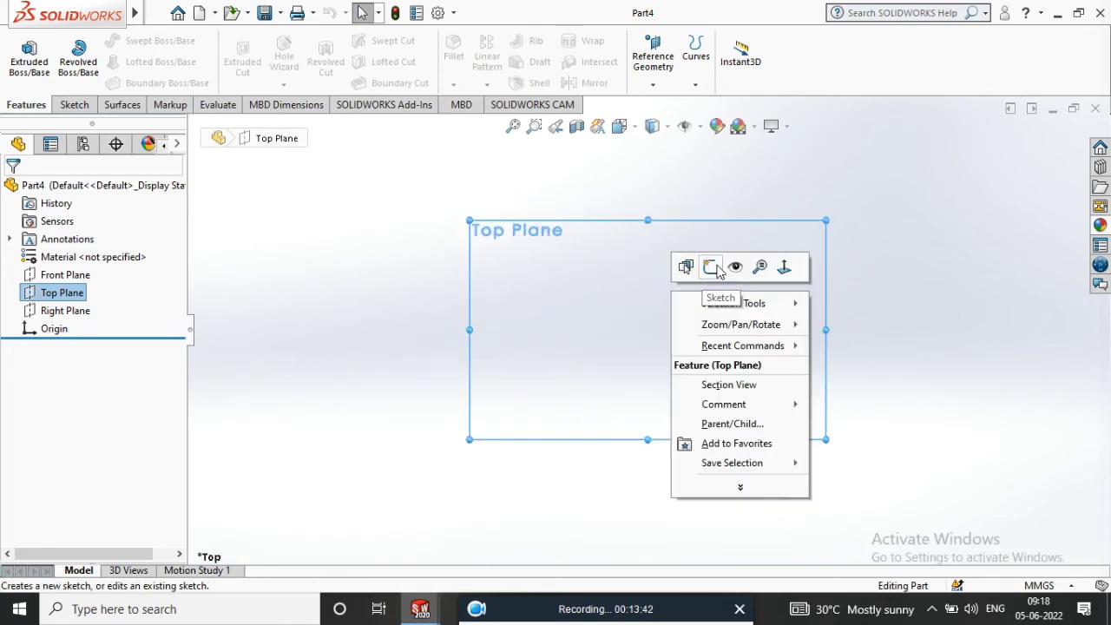
pyautogui.click(710, 267)
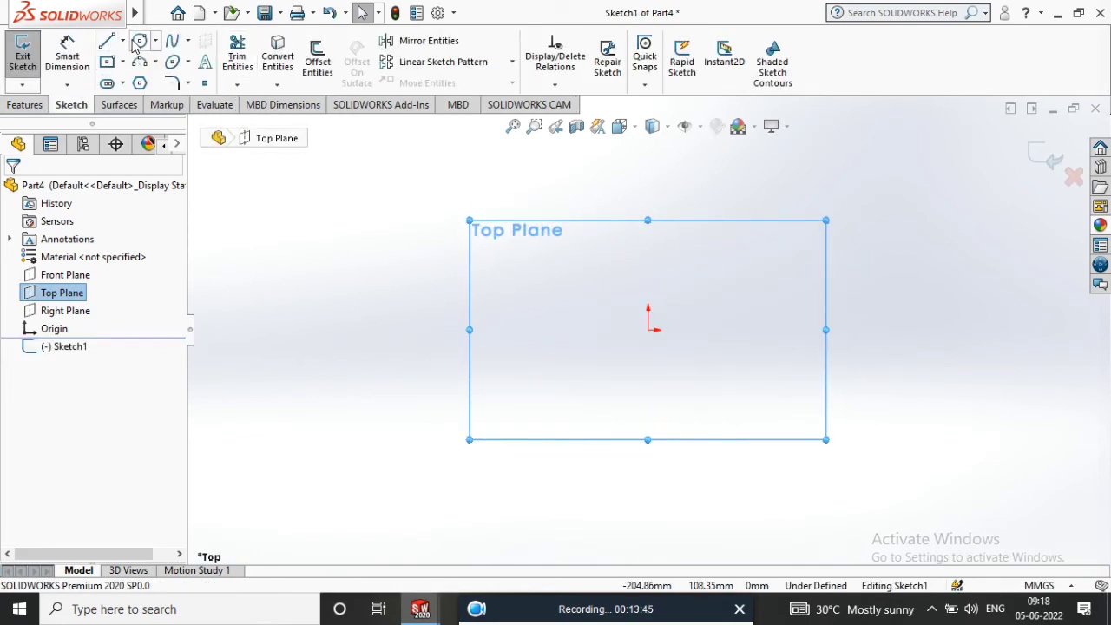
# - Draw two concentric circles centred on the origin
pyautogui.click(139, 40)
pyautogui.click(653, 330)
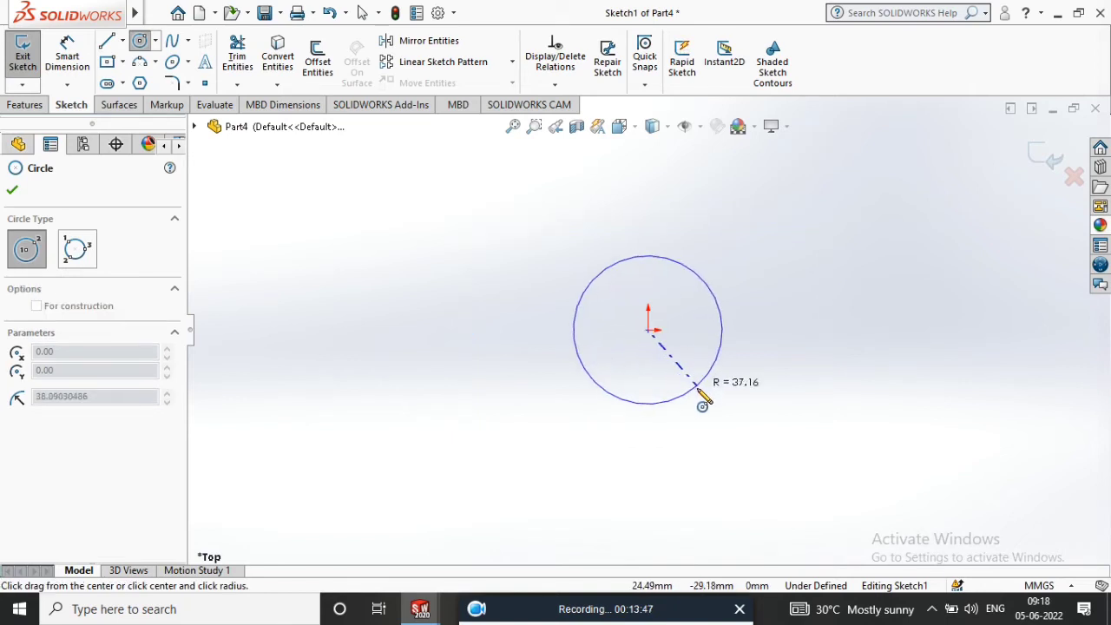
pyautogui.click(705, 398)
pyautogui.click(648, 332)
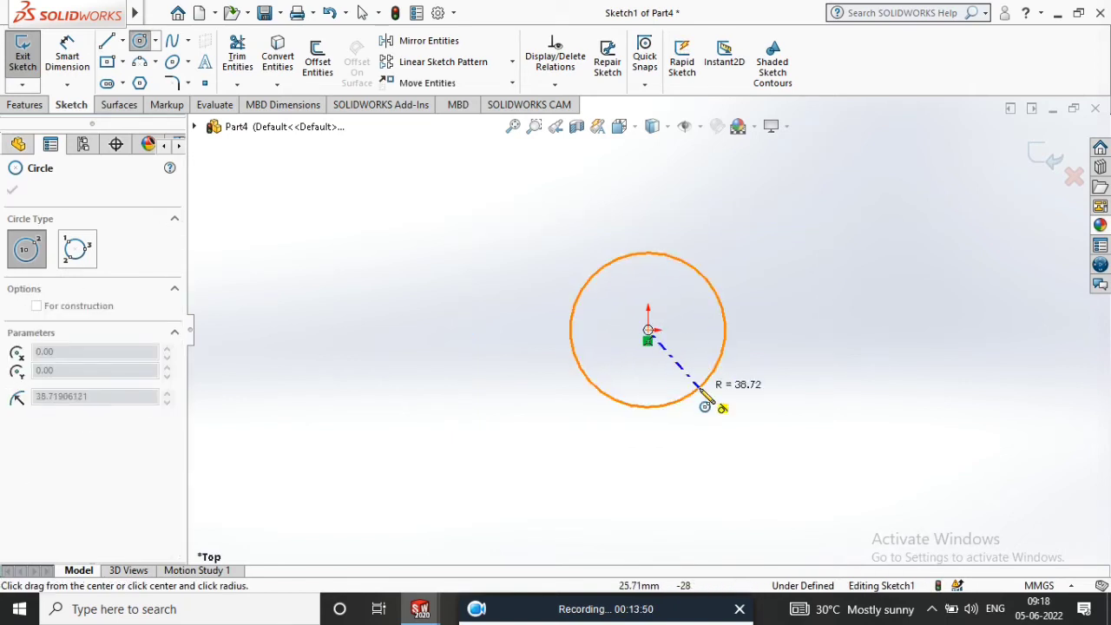
pyautogui.click(684, 366)
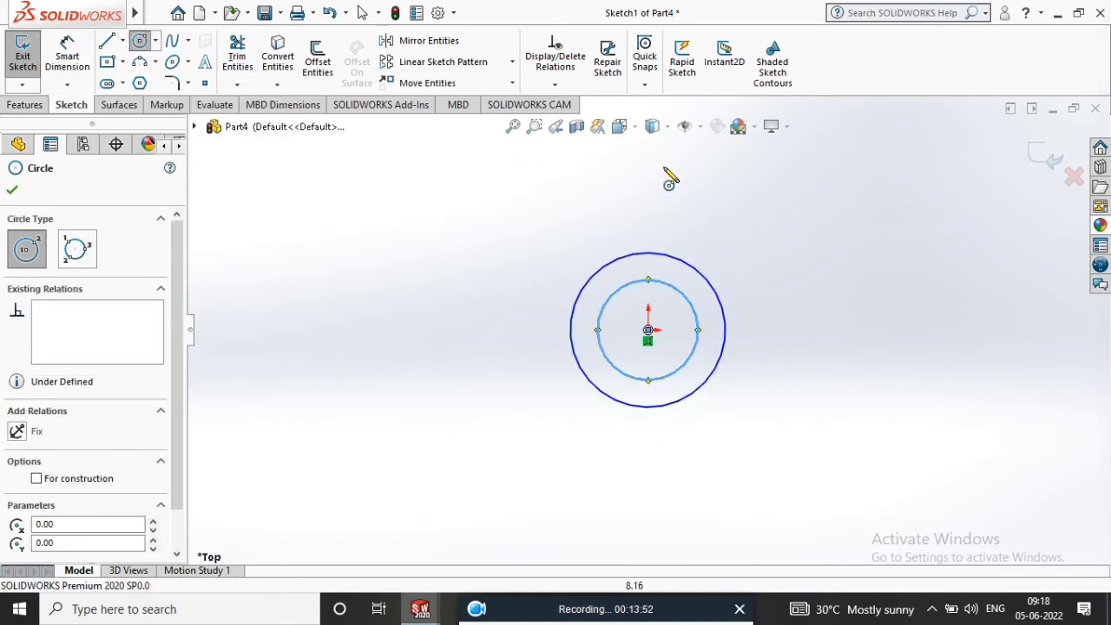
# - Dimension the circles to Ø8 mm and Ø26 mm with Smart Dimension and exit the sketch
pyautogui.press('d')
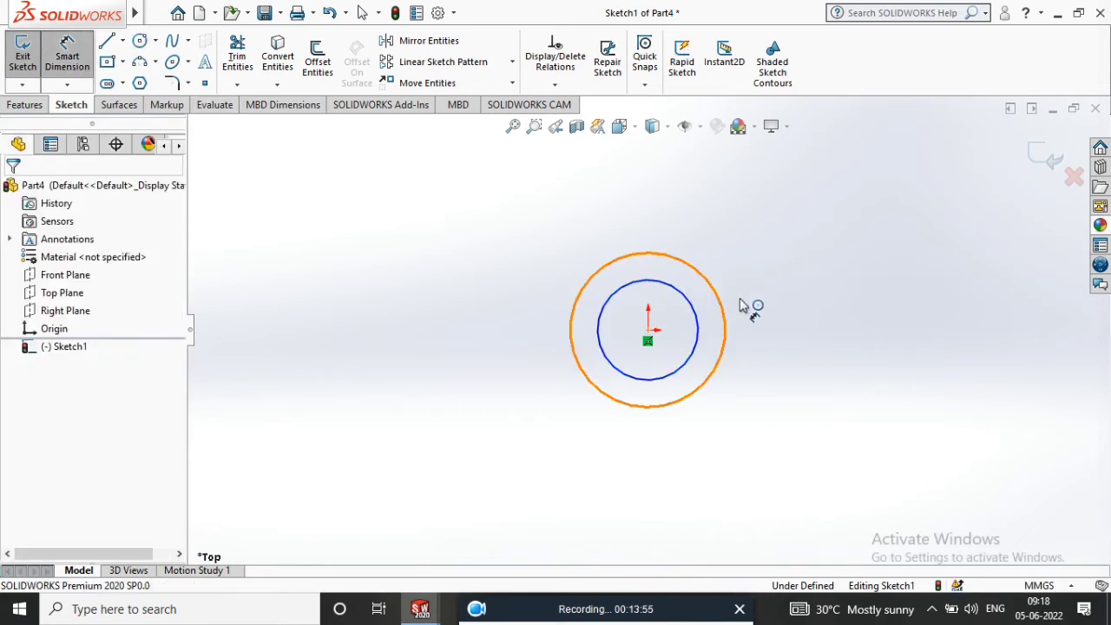
pyautogui.click(720, 307)
pyautogui.click(862, 305)
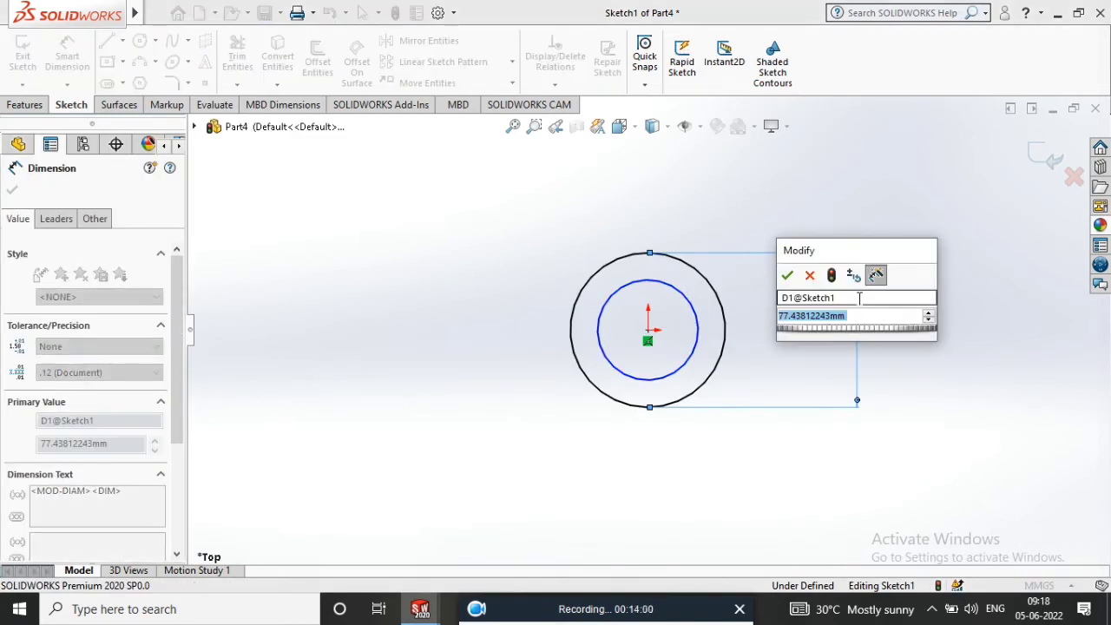
pyautogui.write('8')
pyautogui.press('Return')
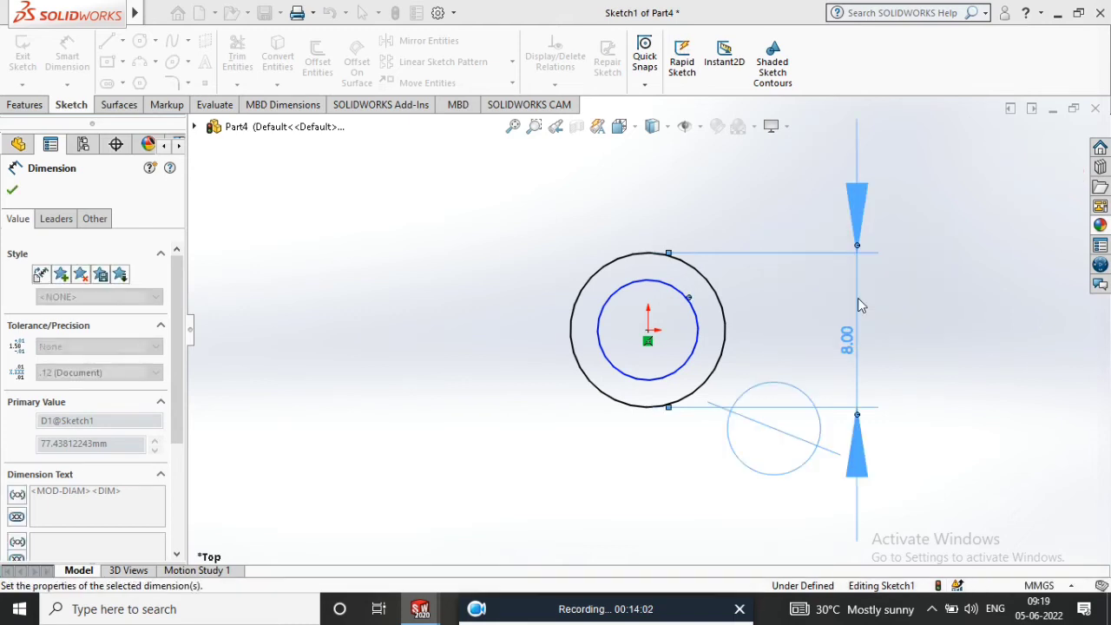
pyautogui.click(699, 317)
pyautogui.click(953, 326)
pyautogui.write('26')
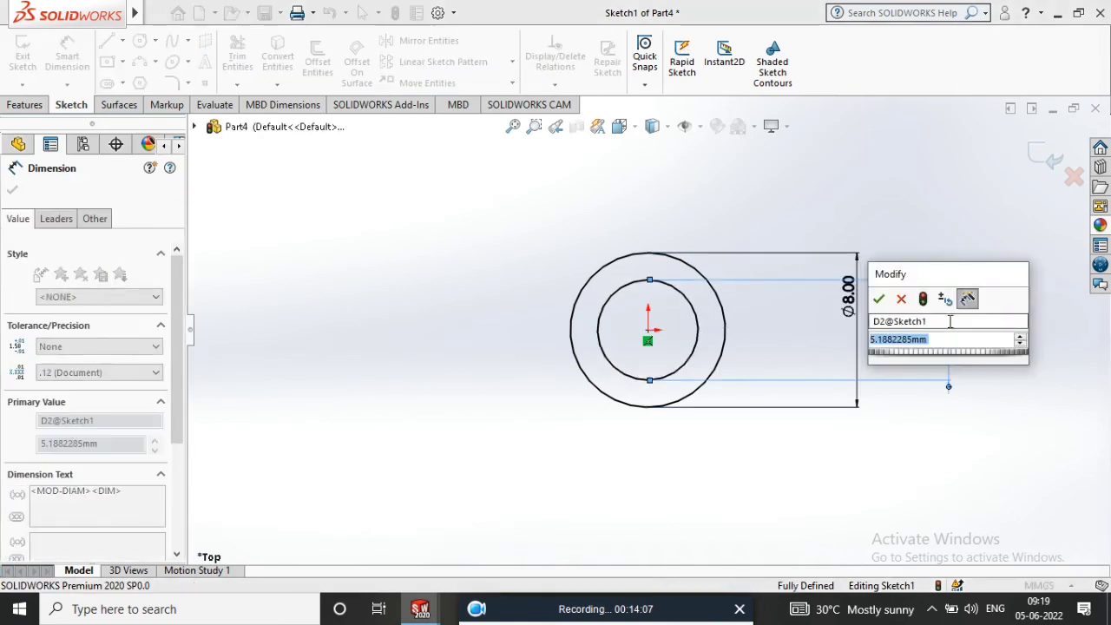
pyautogui.press('Return')
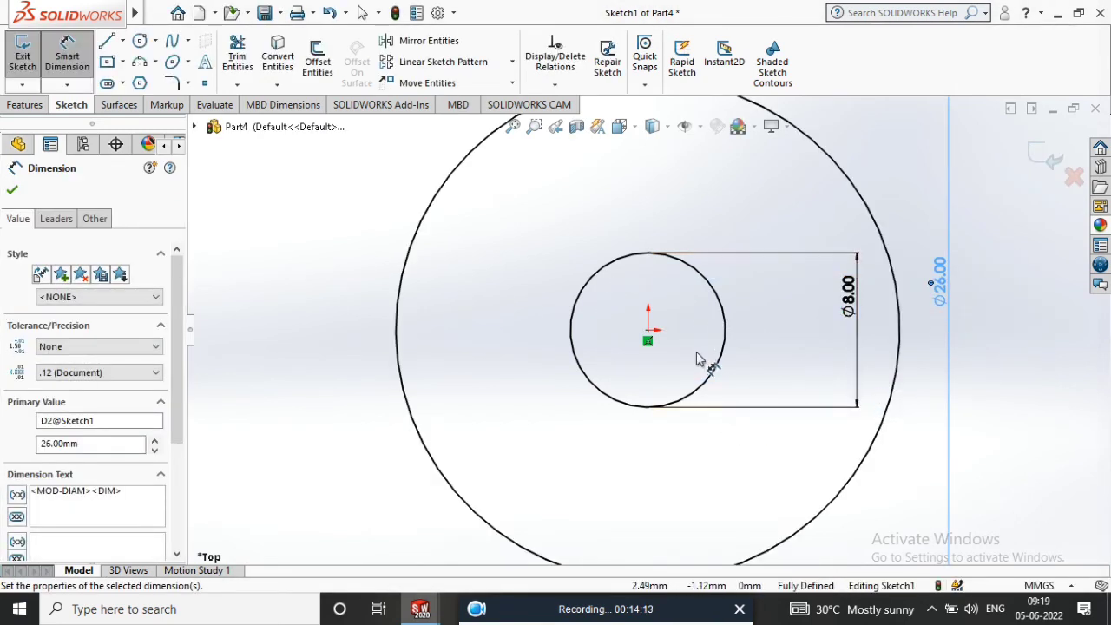
pyautogui.scroll(3, 686, 352)
pyautogui.click(11, 193)
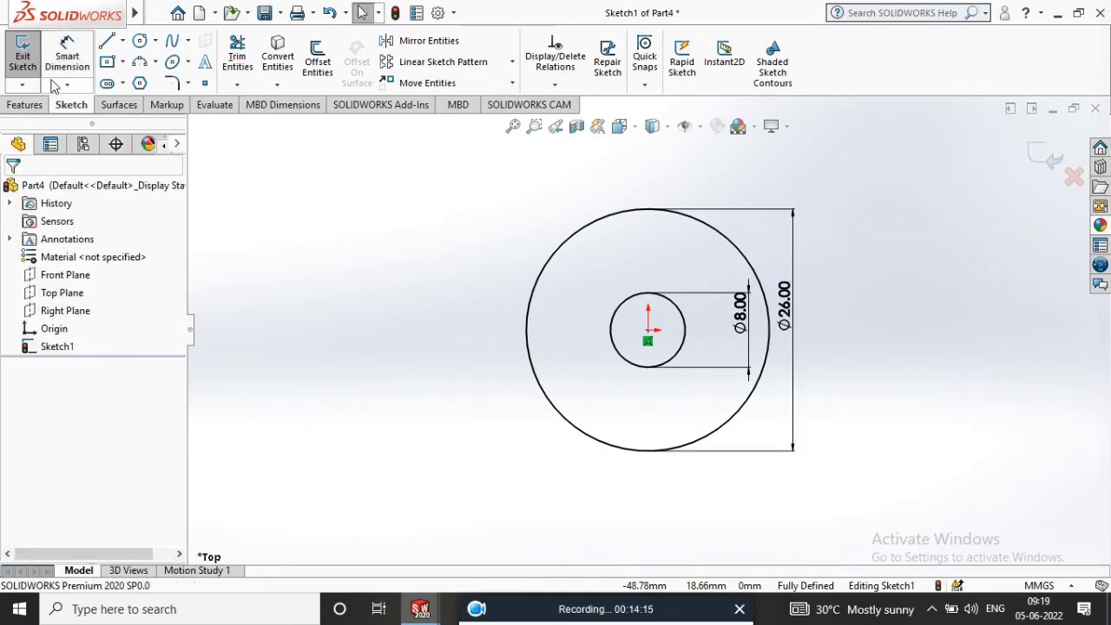
pyautogui.click(26, 105)
# - Extrude the ring sketch 5 mm with a Mid Plane end condition into a solid
pyautogui.click(37, 73)
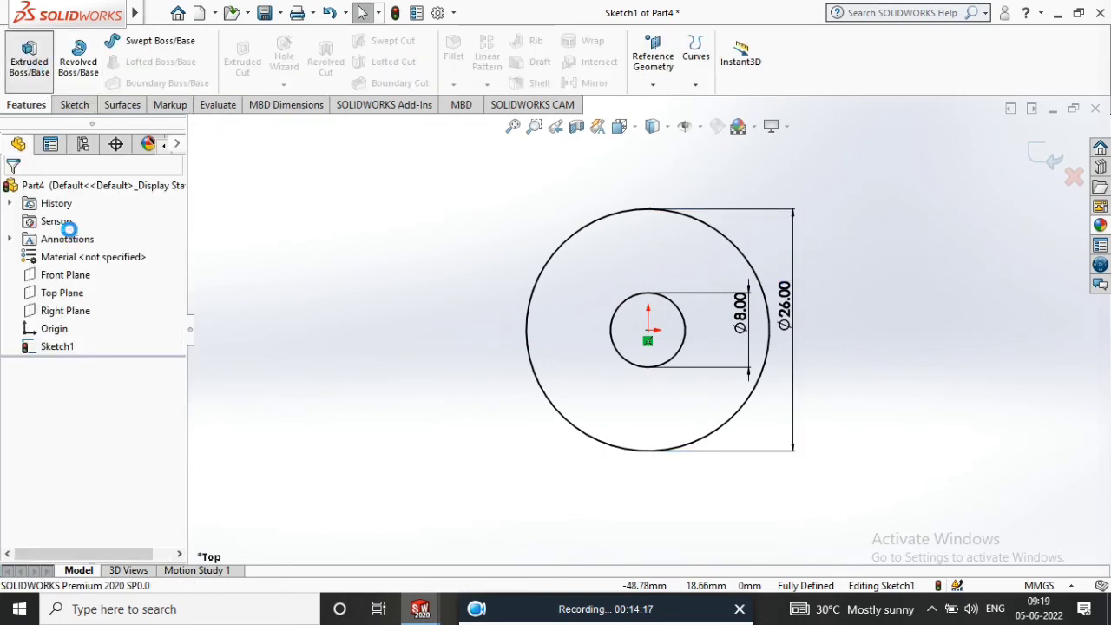
pyautogui.click(78, 287)
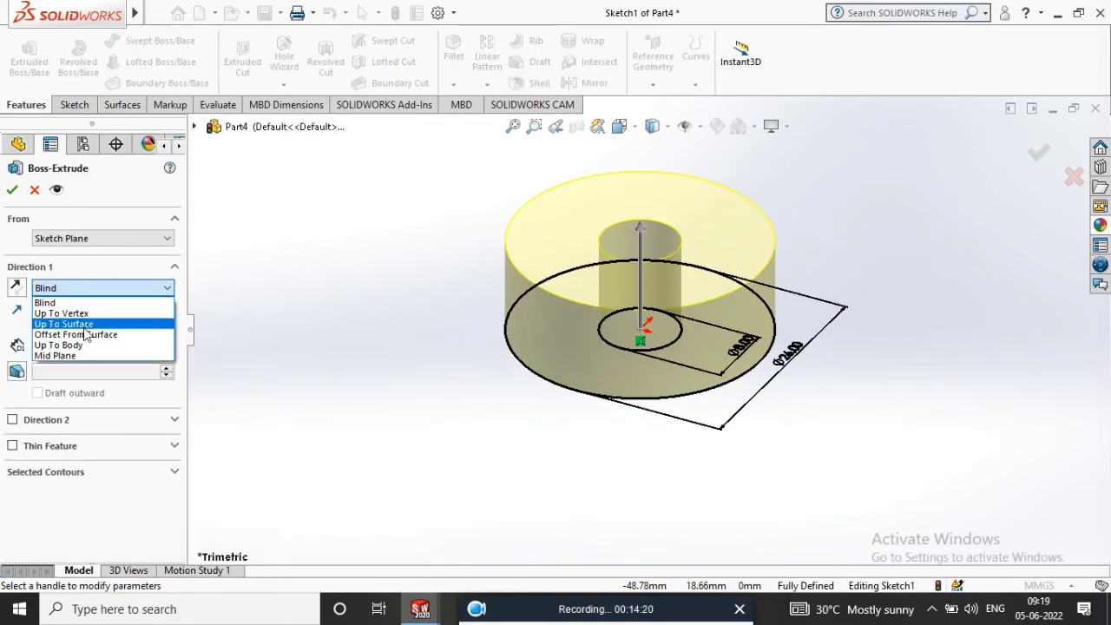
pyautogui.click(87, 356)
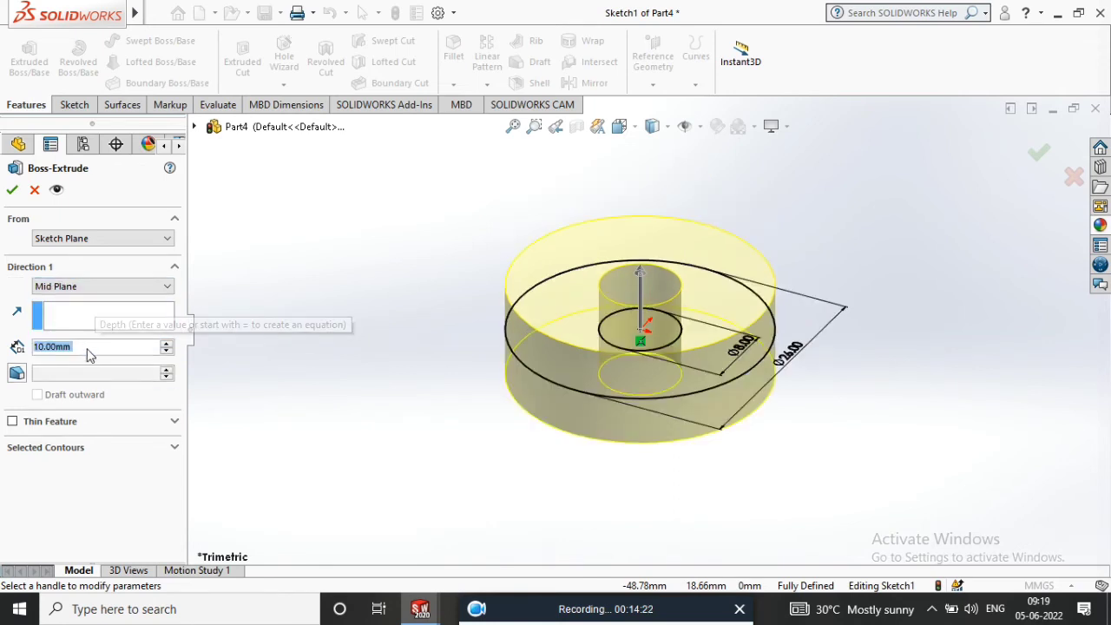
pyautogui.write('5')
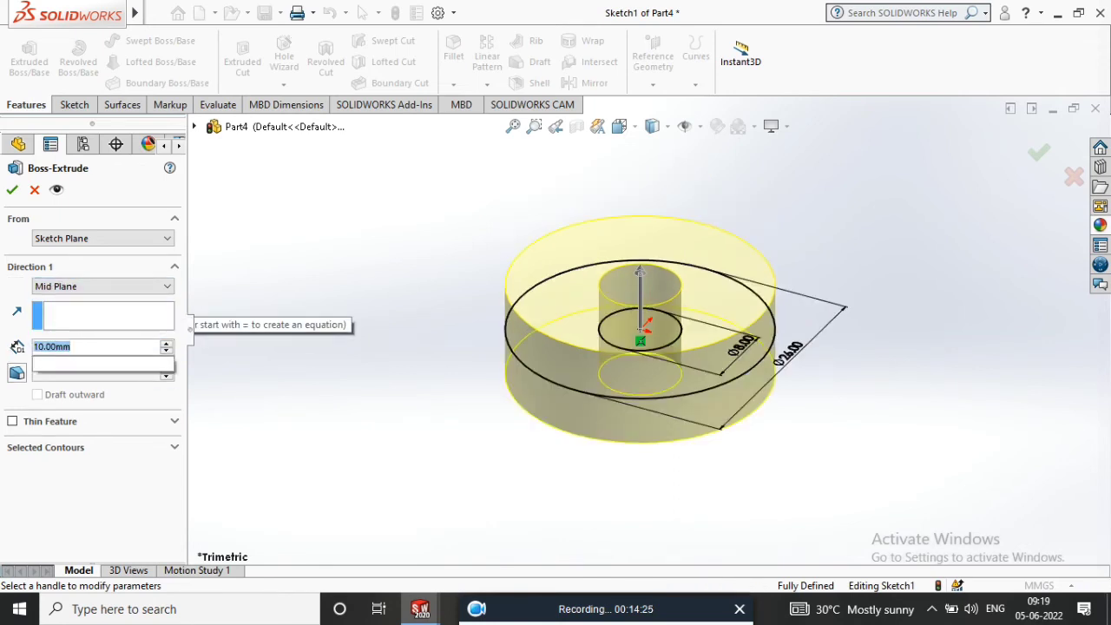
pyautogui.click(11, 193)
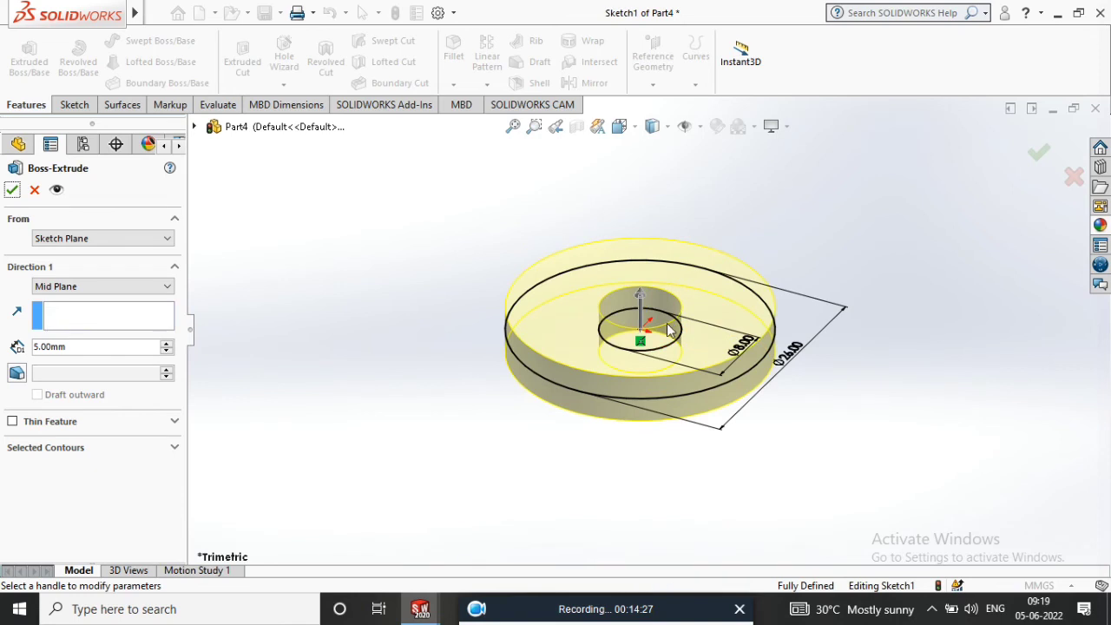
pyautogui.click(12, 191)
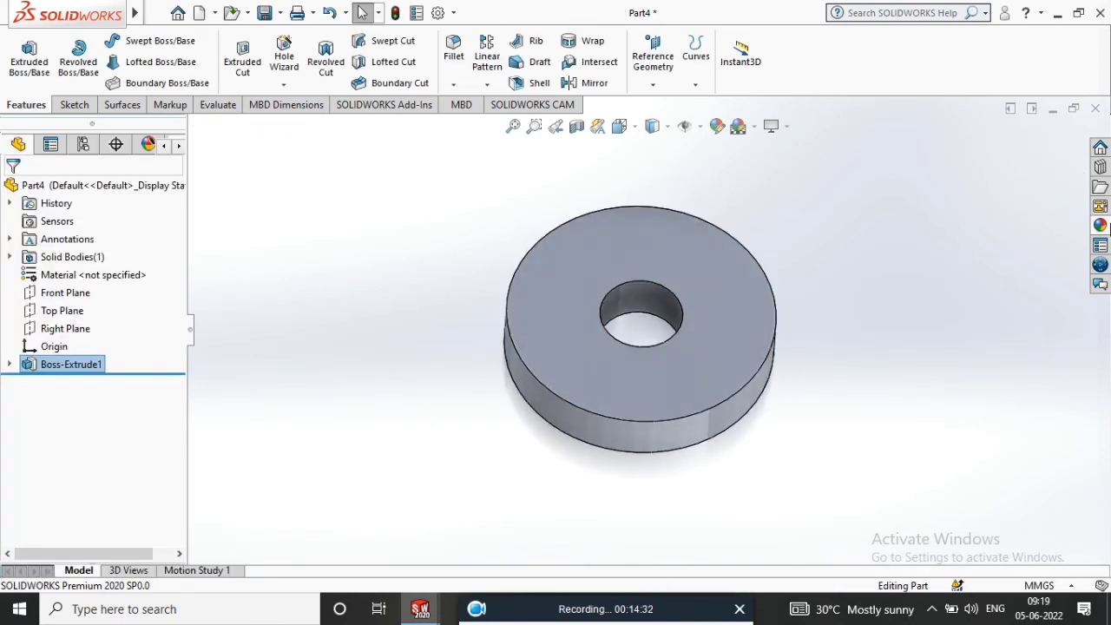
# - Apply a polished bronze appearance to the washer
pyautogui.click(1100, 225)
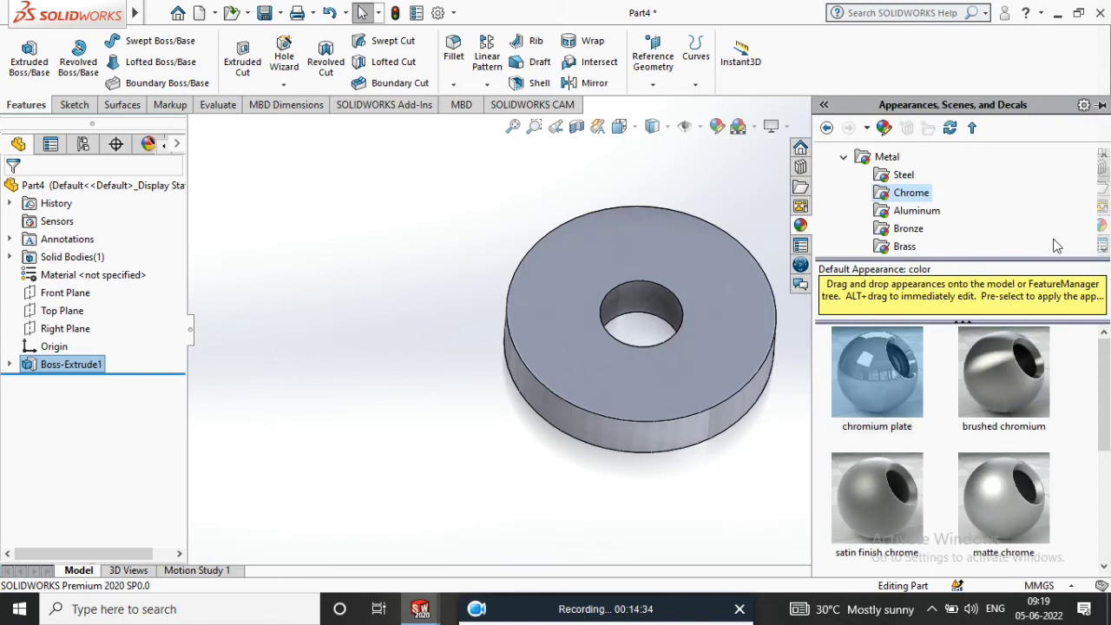
pyautogui.click(908, 230)
pyautogui.moveTo(878, 422); pyautogui.dragTo(463, 387)
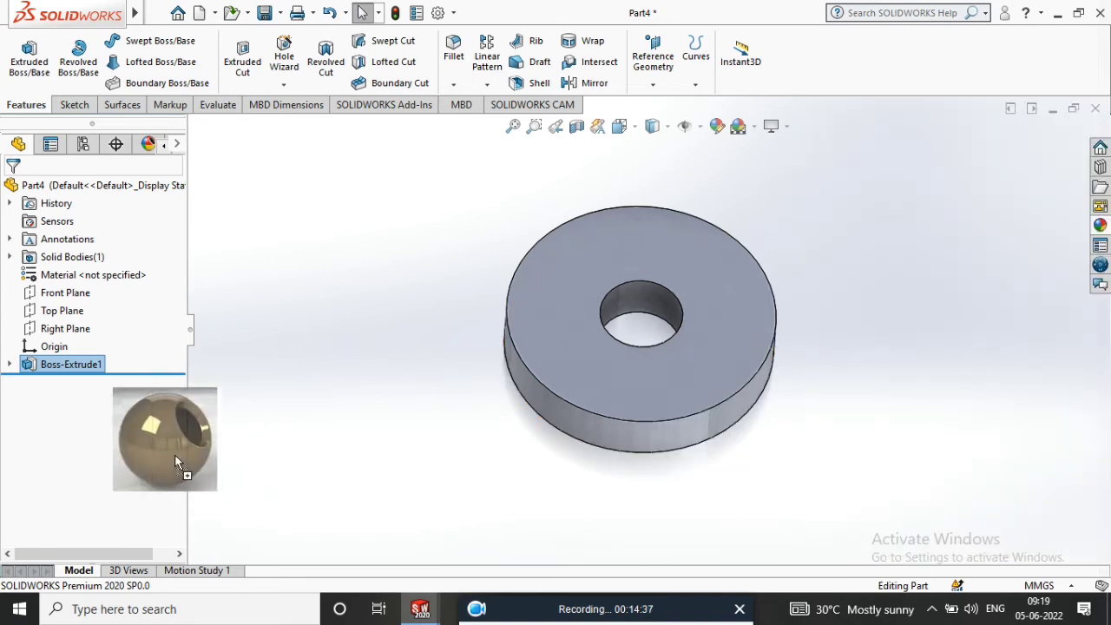
pyautogui.moveTo(527, 334)
pyautogui.mouseDown(button='middle')
pyautogui.moveTo(585, 377)
pyautogui.moveTo(704, 303)
pyautogui.moveTo(751, 248)
pyautogui.moveTo(720, 218)
pyautogui.moveTo(773, 158)
pyautogui.moveTo(786, 200)
pyautogui.moveTo(743, 172)
pyautogui.mouseUp(button='middle')
# - Try polished brass appearances on the washer
pyautogui.click(1100, 224)
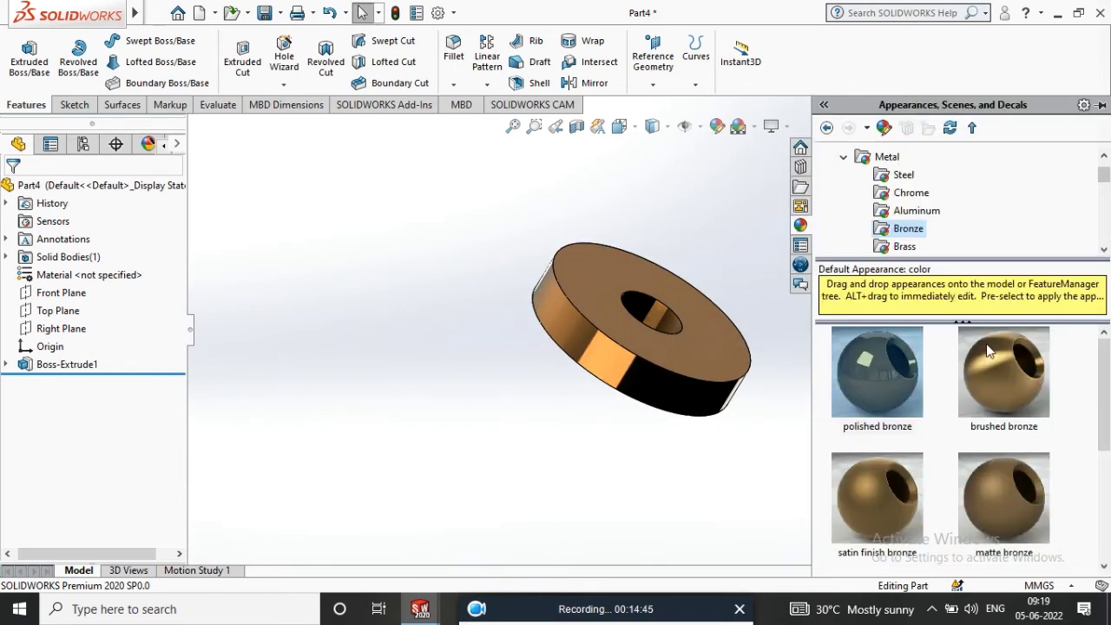
pyautogui.click(908, 245)
pyautogui.moveTo(877, 372); pyautogui.dragTo(594, 360)
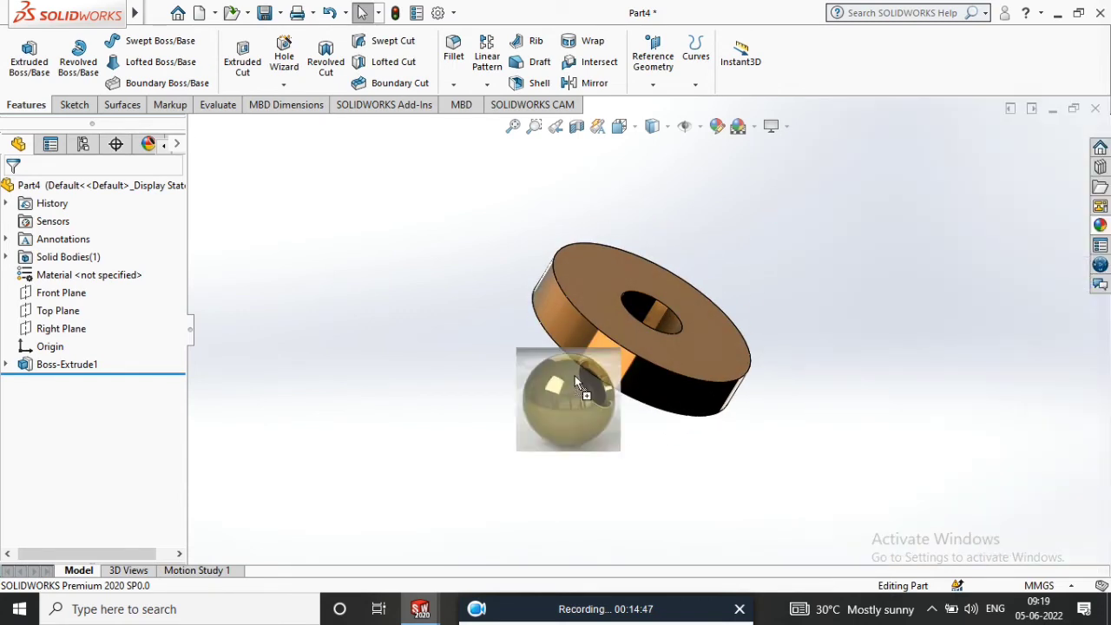
pyautogui.moveTo(595, 361)
pyautogui.mouseDown(button='middle')
pyautogui.moveTo(657, 332)
pyautogui.moveTo(662, 392)
pyautogui.mouseUp(button='middle')
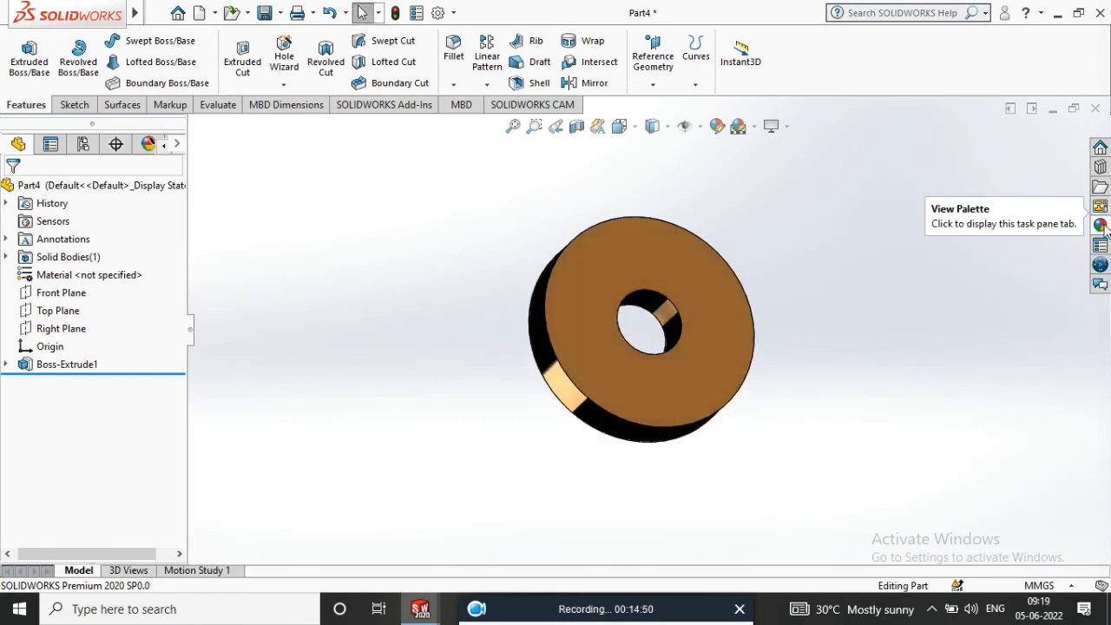
pyautogui.click(1100, 225)
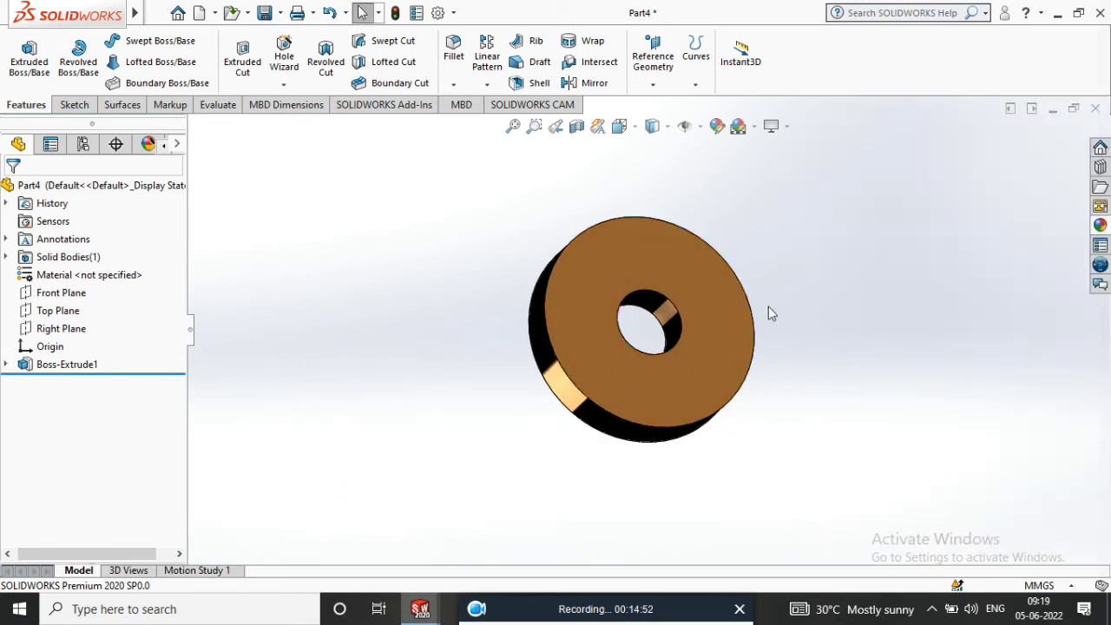
pyautogui.click(1100, 226)
pyautogui.moveTo(877, 373); pyautogui.dragTo(703, 354)
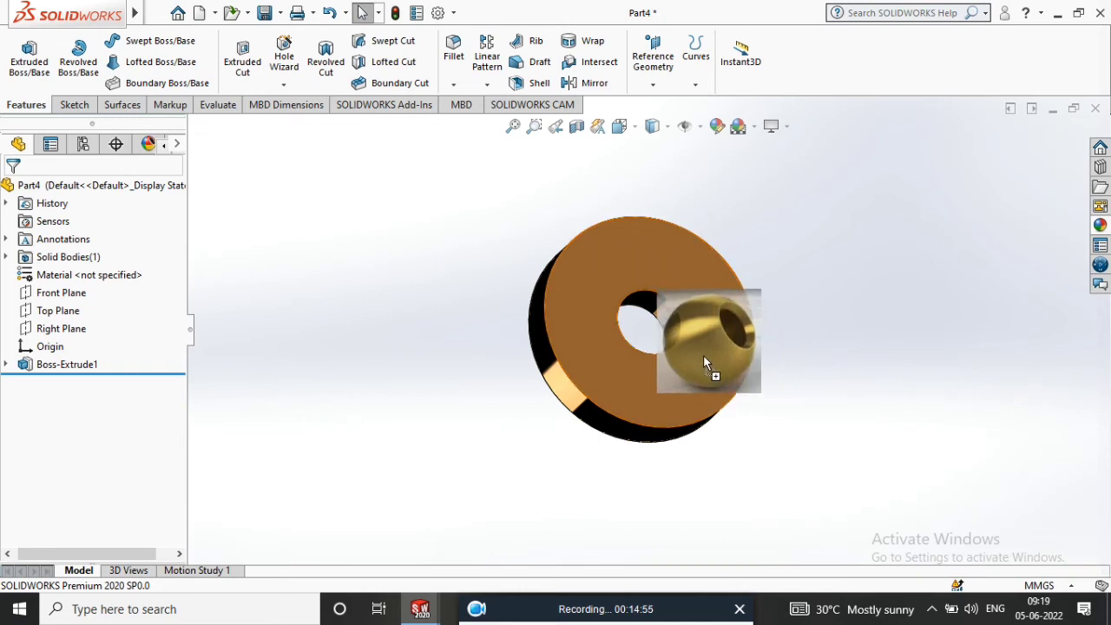
pyautogui.moveTo(838, 304)
pyautogui.mouseDown(button='middle')
pyautogui.moveTo(827, 341)
pyautogui.moveTo(1019, 299)
pyautogui.mouseUp(button='middle')
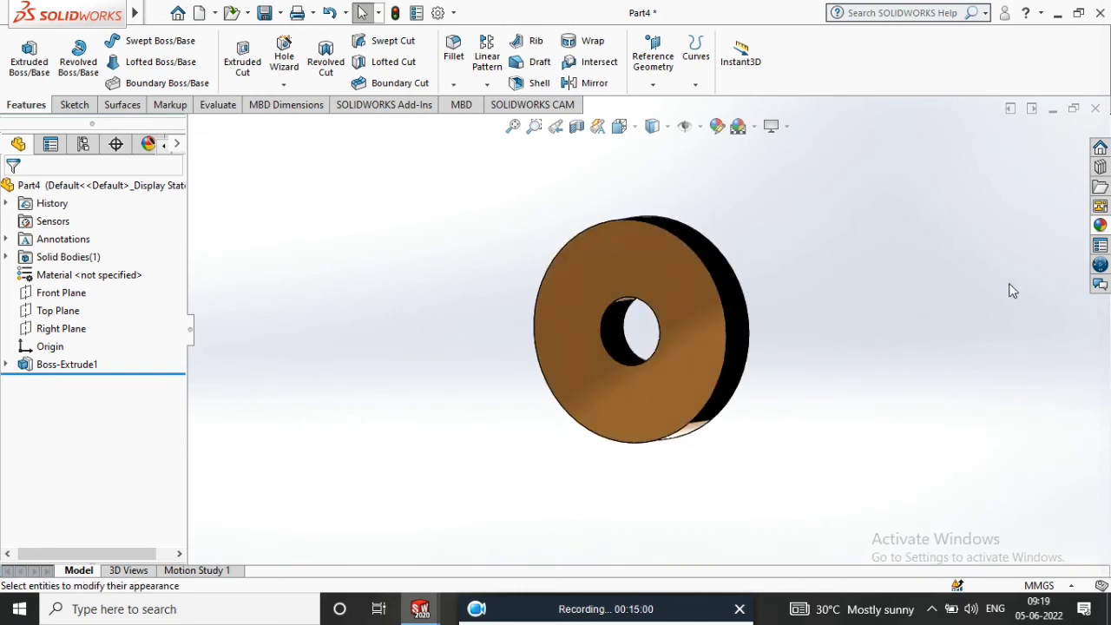
# - Switch the scene to a plain white background
pyautogui.click(739, 125)
pyautogui.click(765, 166)
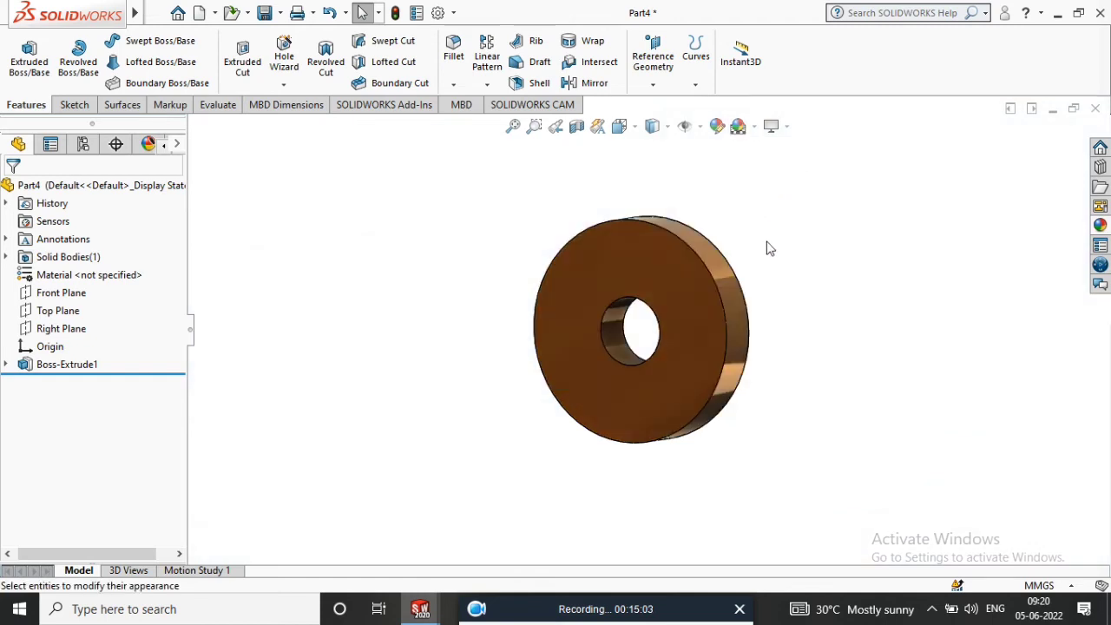
pyautogui.moveTo(770, 248); pyautogui.dragTo(600, 318, button='middle')
pyautogui.scroll(2, 600, 318)
# - Apply polished copper to the washer
pyautogui.click(1102, 226)
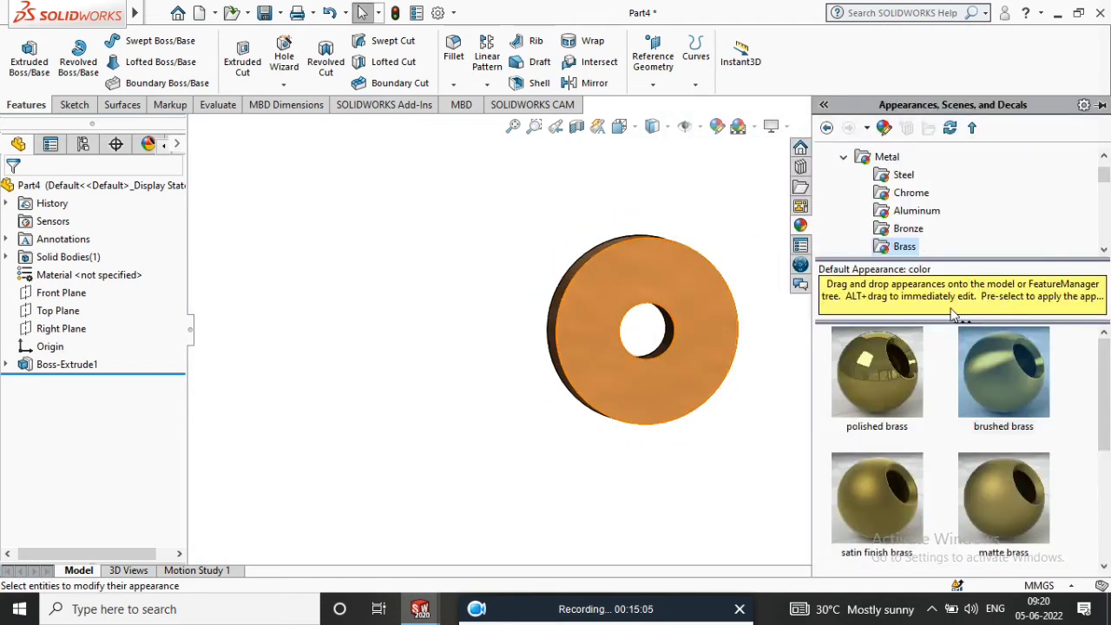
pyautogui.moveTo(1104, 176); pyautogui.dragTo(1104, 188)
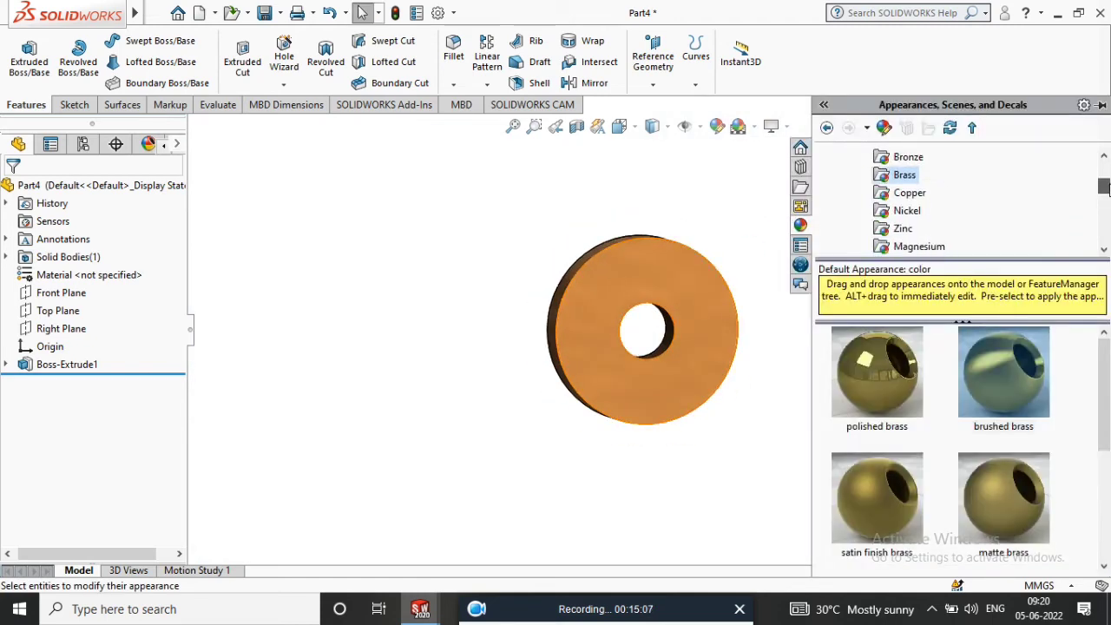
pyautogui.click(910, 193)
pyautogui.moveTo(876, 373); pyautogui.dragTo(531, 328)
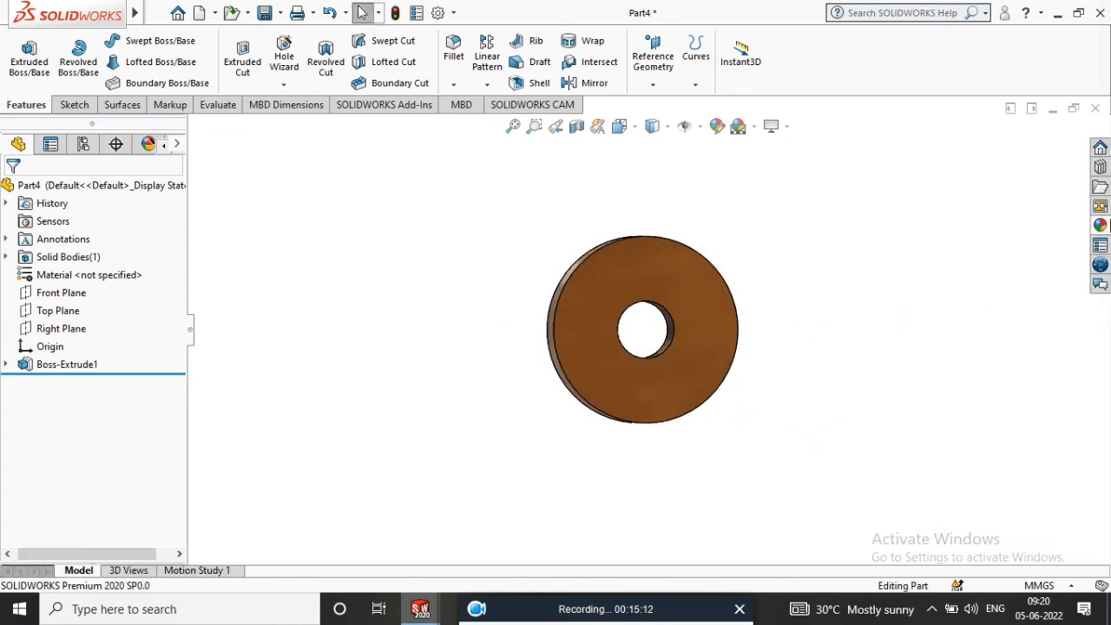
# - Apply polished nickel to the washer, then a nickel finish to the whole part
pyautogui.click(1100, 224)
pyautogui.click(907, 193)
pyautogui.moveTo(877, 373)
pyautogui.mouseDown()
pyautogui.moveTo(373, 363)
pyautogui.moveTo(618, 327)
pyautogui.mouseUp()
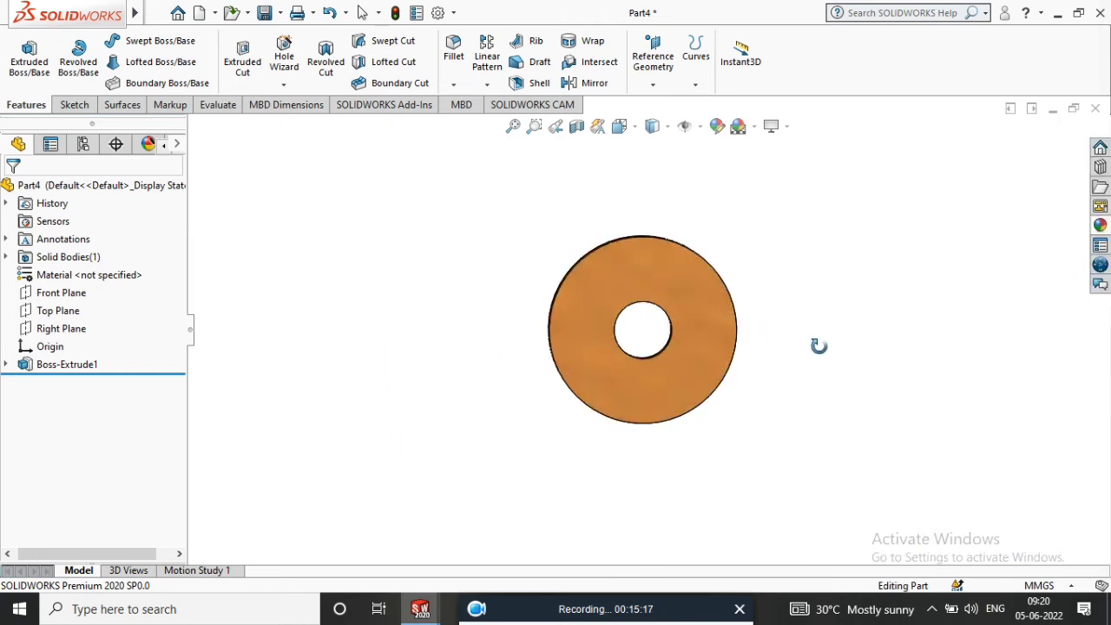
pyautogui.click(81, 188)
pyautogui.click(1100, 224)
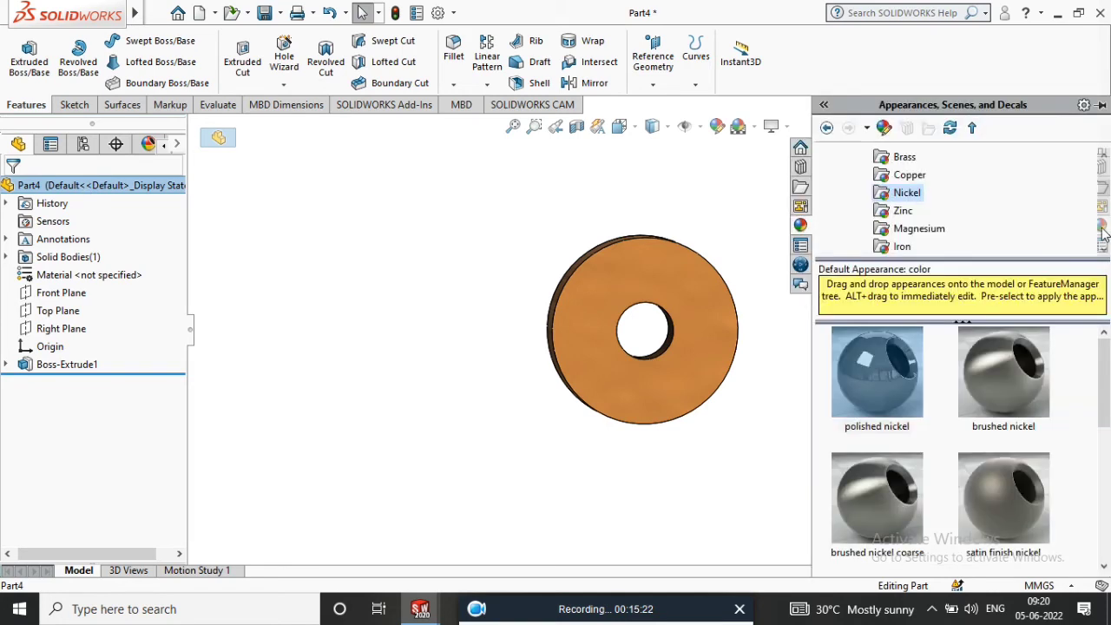
pyautogui.moveTo(903, 364); pyautogui.dragTo(689, 352)
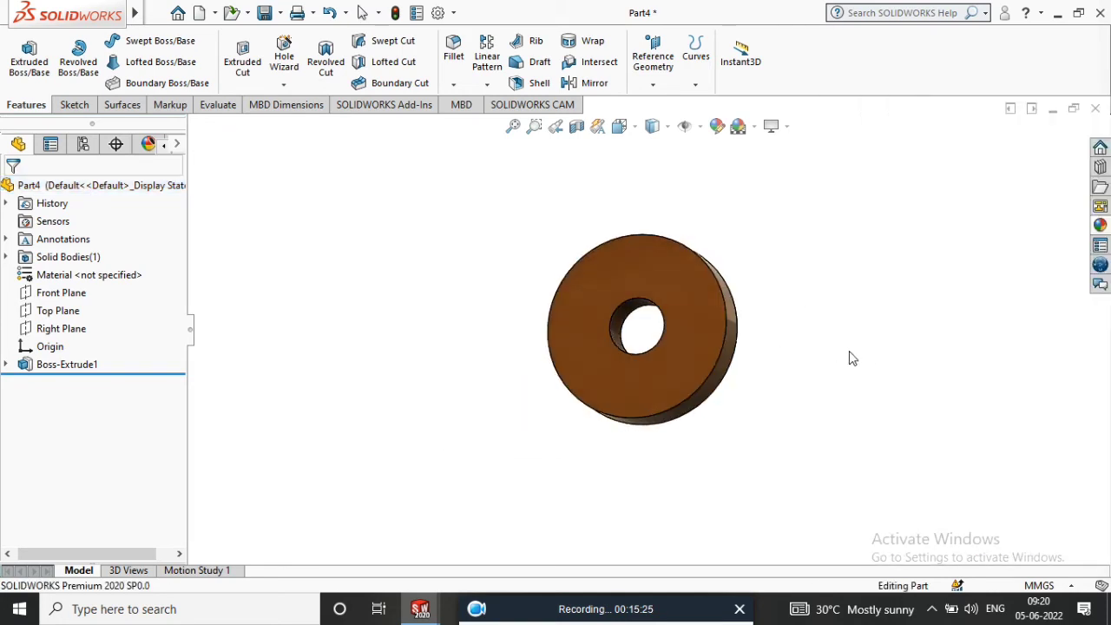
# - Select the washer body and apply the Red swatch from the Solid colour appearances
pyautogui.click(717, 356)
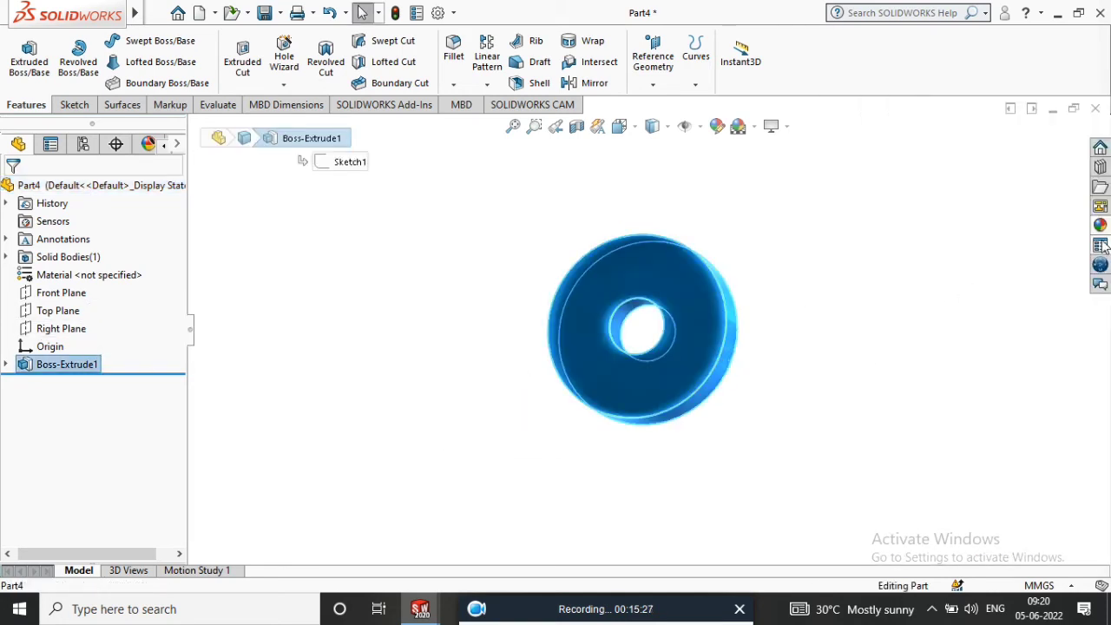
pyautogui.click(1100, 227)
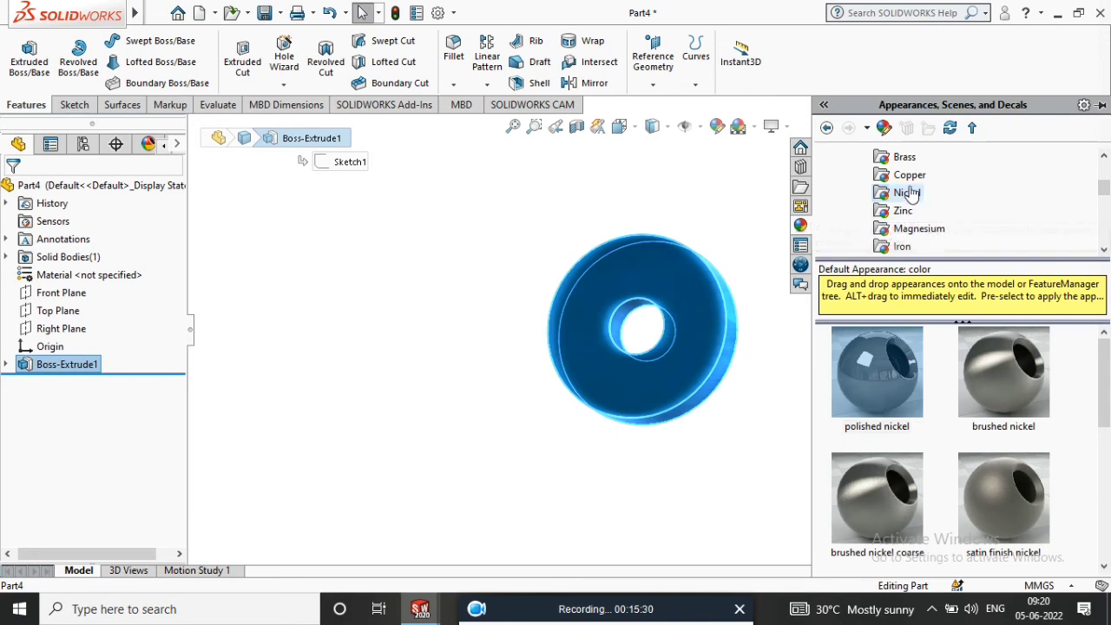
pyautogui.scroll(2, 905, 189)
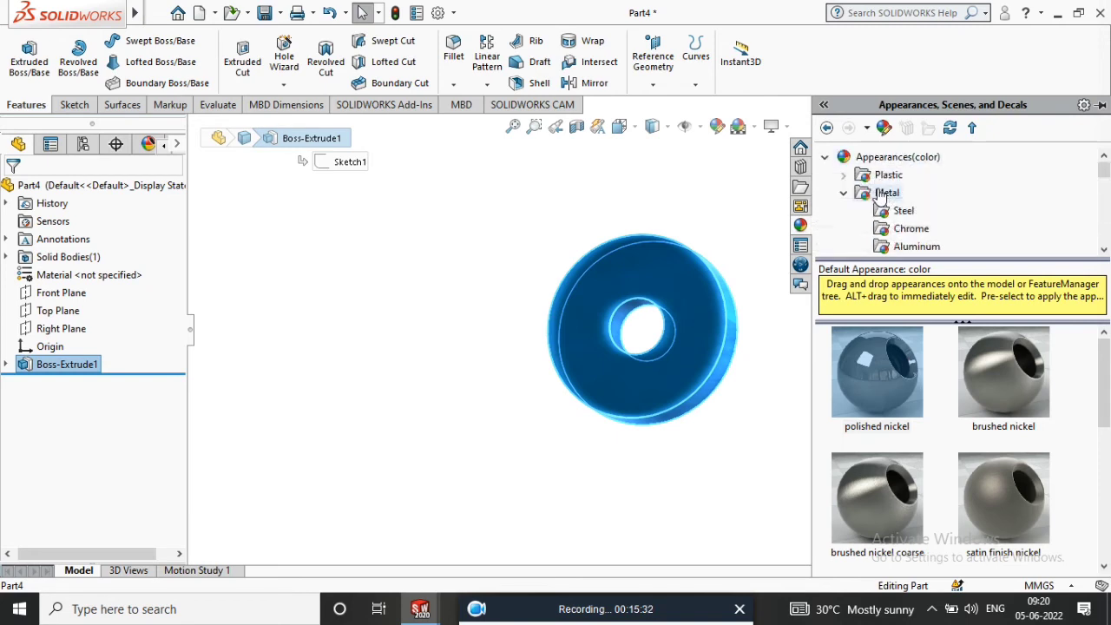
pyautogui.doubleClick(885, 192)
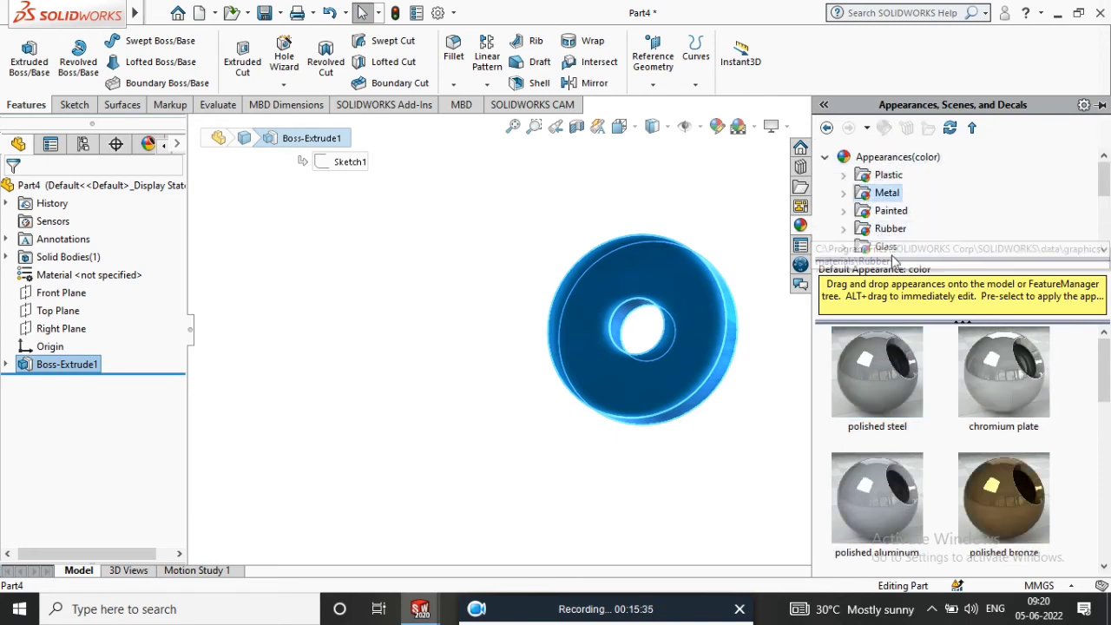
pyautogui.scroll(-3, 880, 199)
pyautogui.scroll(2, 883, 187)
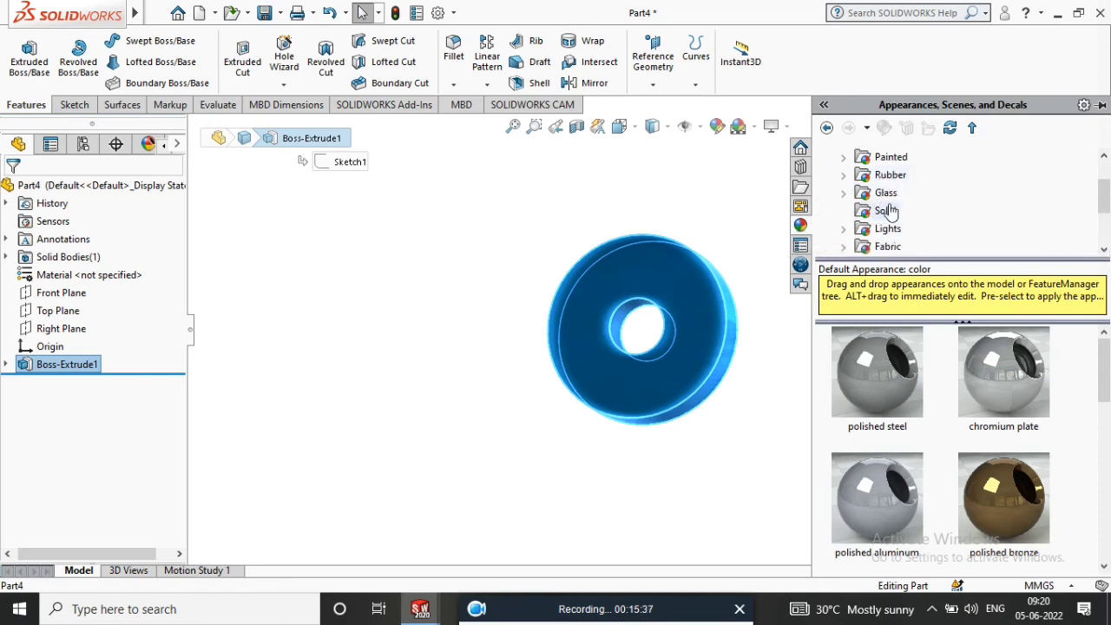
pyautogui.click(887, 211)
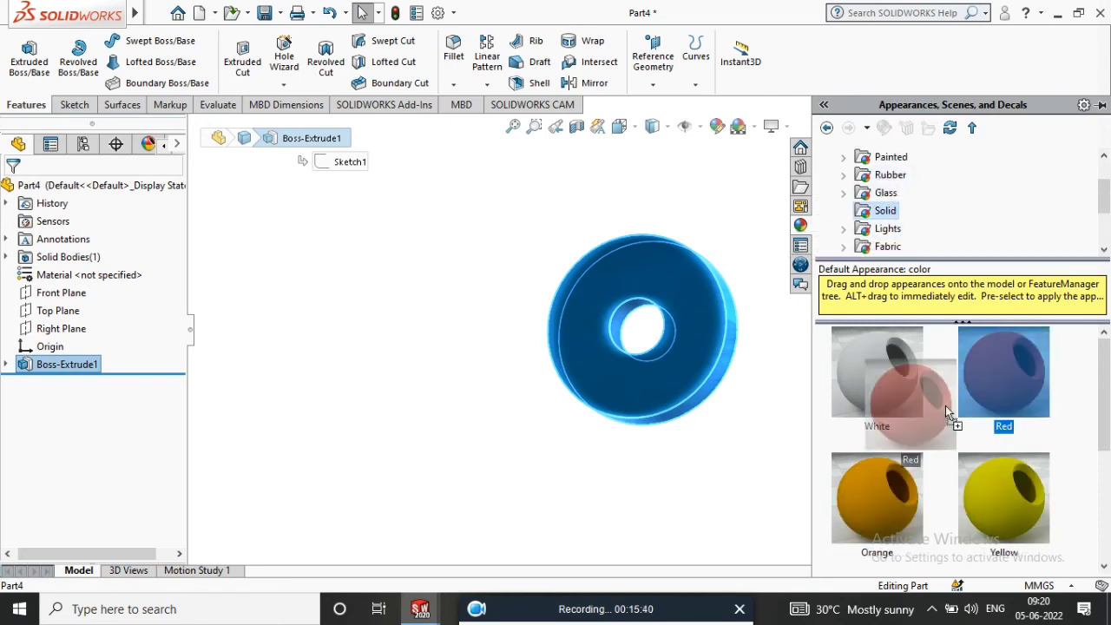
pyautogui.click(1004, 400)
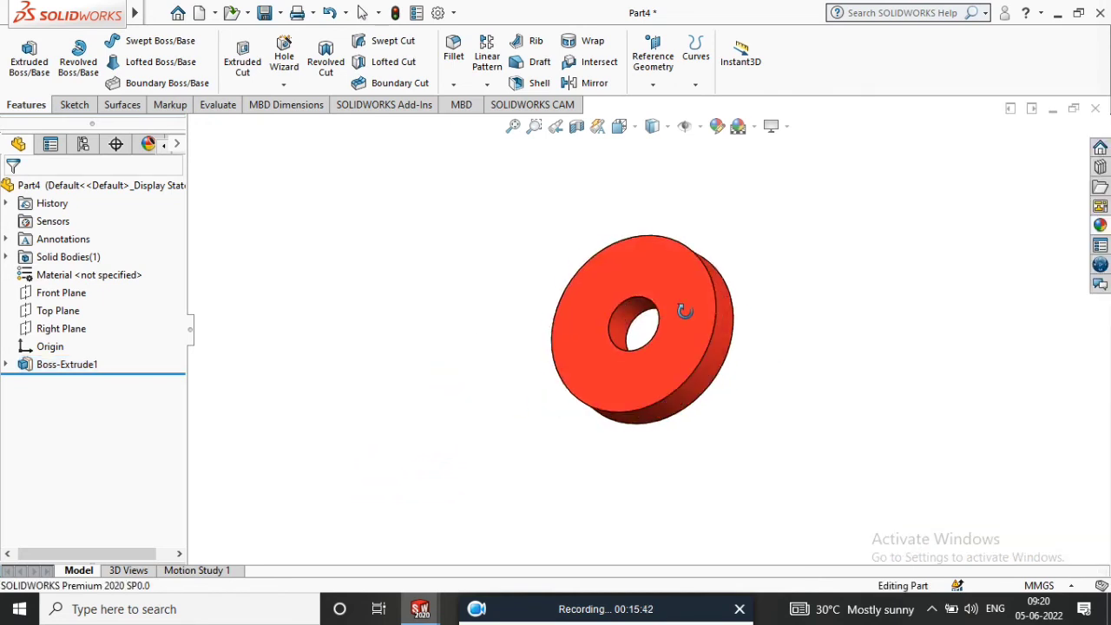
pyautogui.moveTo(767, 362); pyautogui.dragTo(699, 308, button='middle')
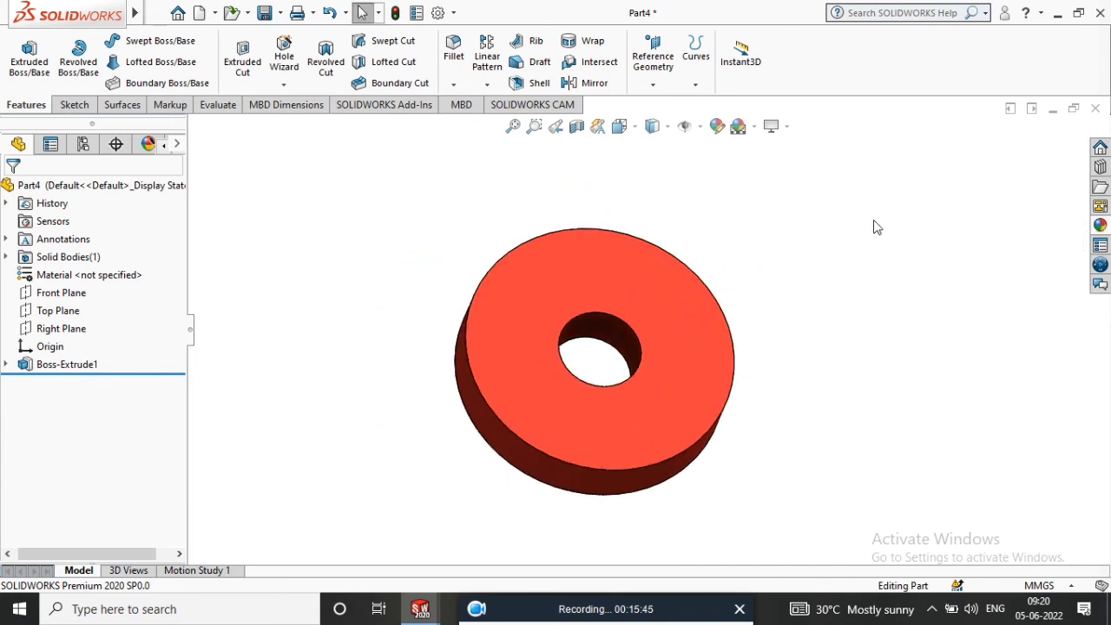
pyautogui.click(453, 84)
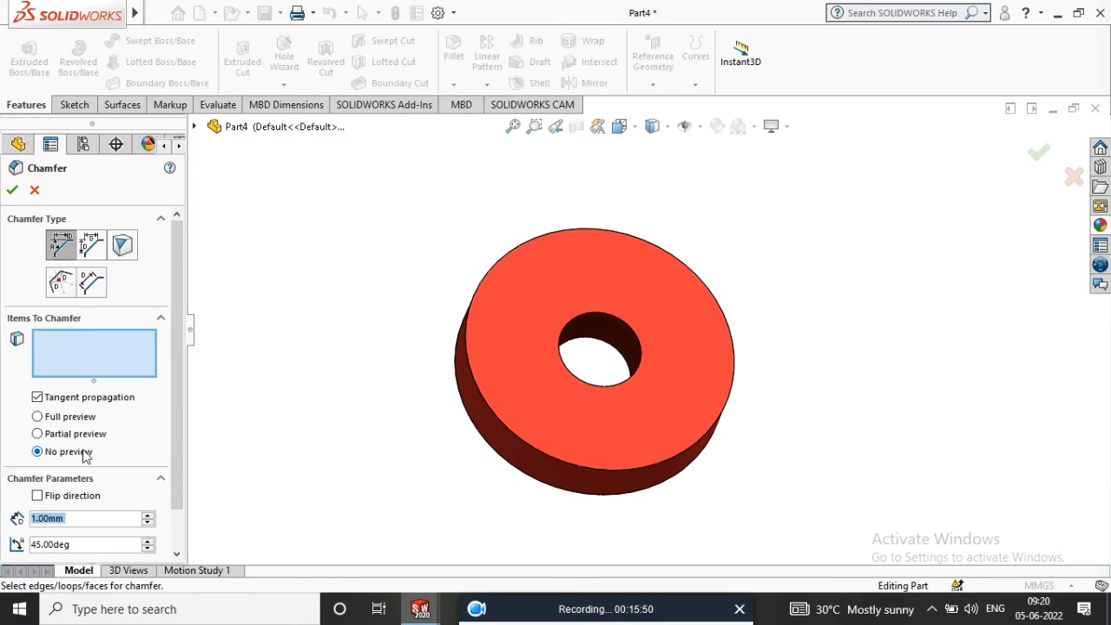
# - Pick the front and back edges of the Ø8 hole and apply a 1.00 mm × 45° chamfer
pyautogui.click(621, 334)
pyautogui.moveTo(625, 336); pyautogui.dragTo(732, 304, button='middle')
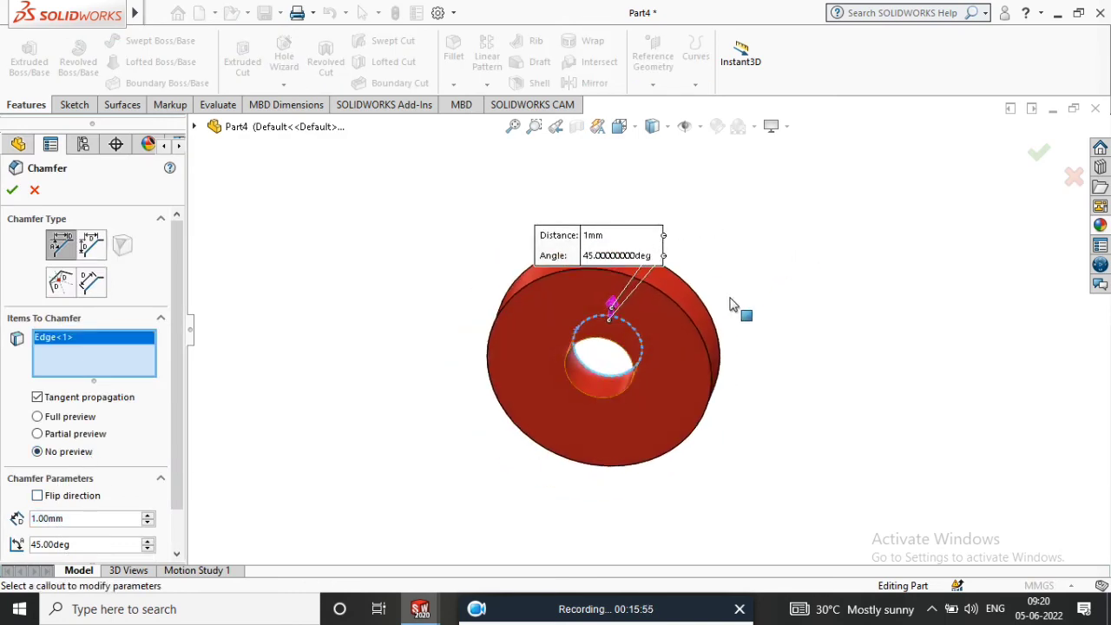
pyautogui.click(595, 345)
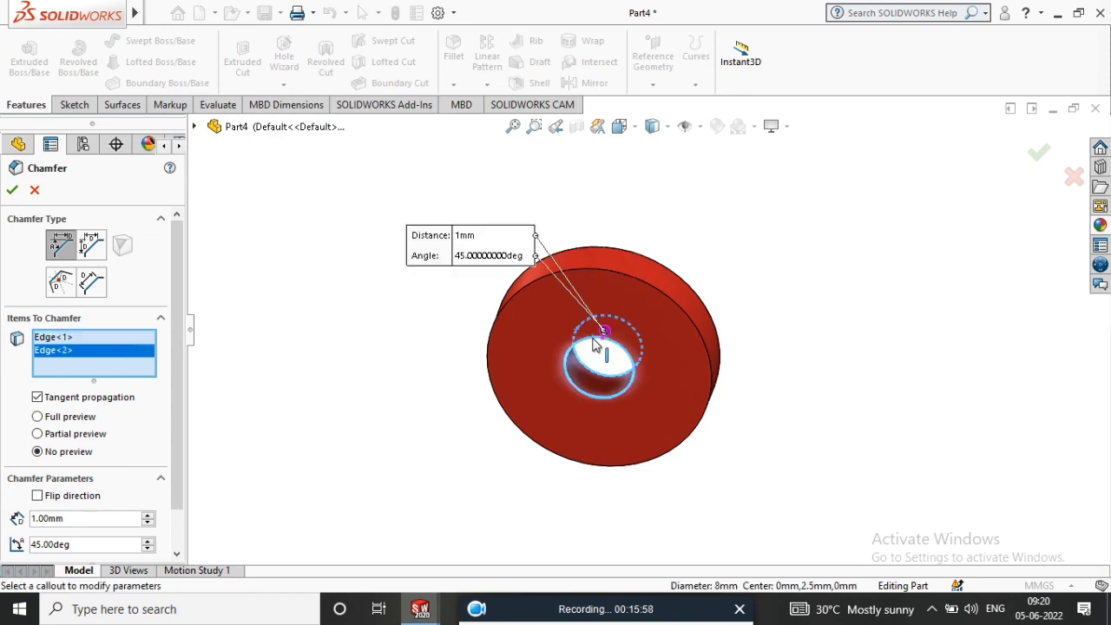
pyautogui.click(10, 185)
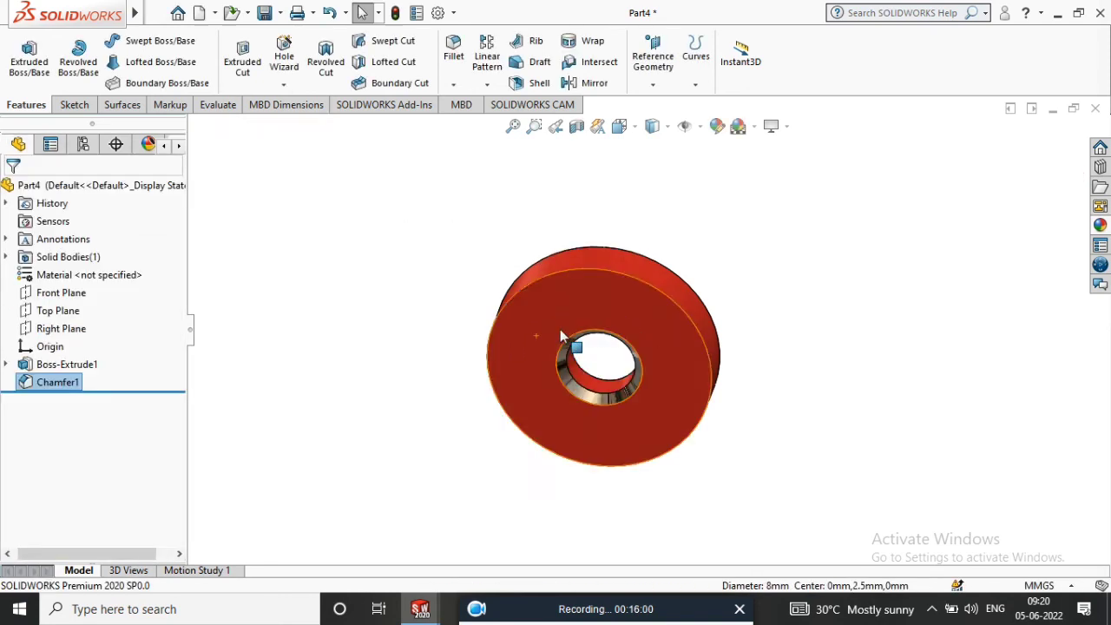
pyautogui.moveTo(372, 456)
pyautogui.mouseDown(button='middle')
pyautogui.moveTo(456, 377)
pyautogui.moveTo(406, 328)
pyautogui.moveTo(432, 404)
pyautogui.moveTo(716, 368)
pyautogui.moveTo(581, 289)
pyautogui.mouseUp(button='middle')
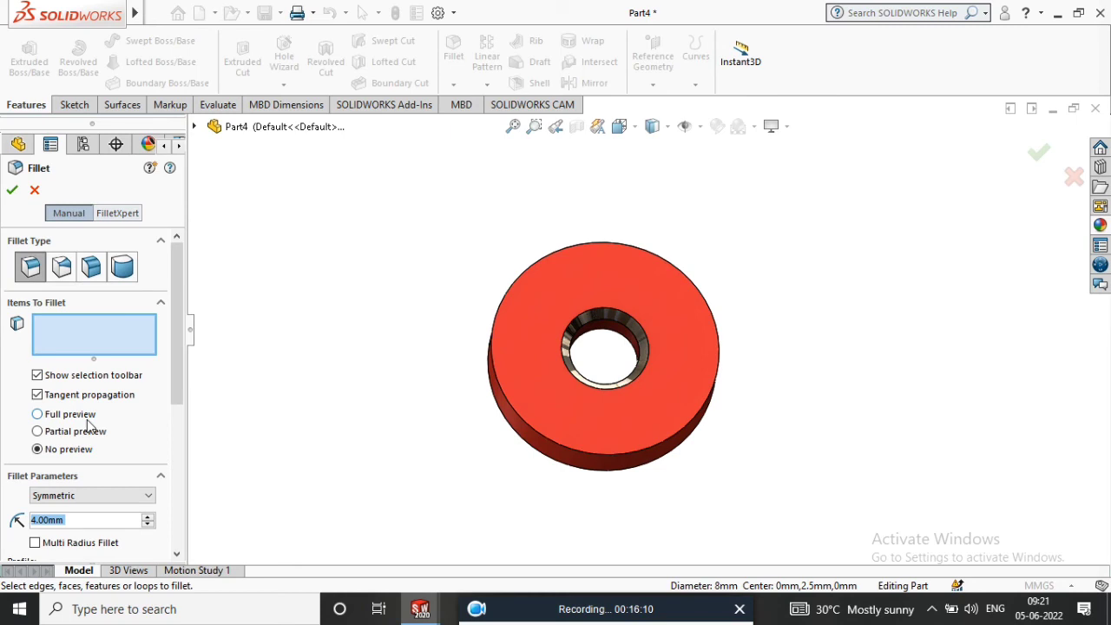
# - Fillet the front and back outer Ø26 edges with a 0.5 mm radius
pyautogui.write('.5')
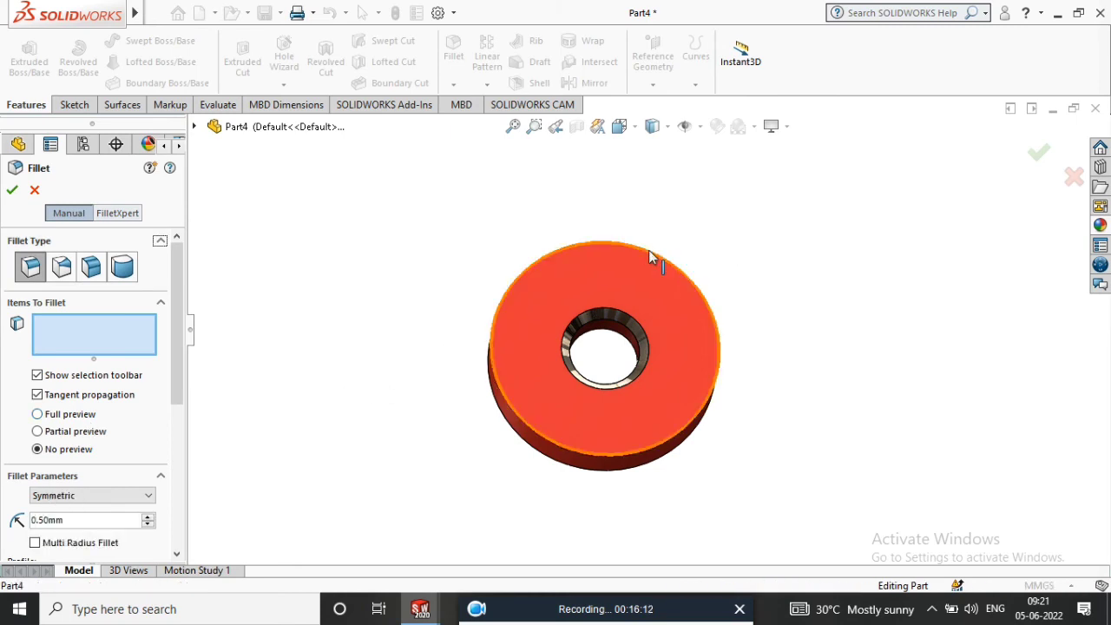
pyautogui.click(648, 250)
pyautogui.moveTo(648, 250)
pyautogui.mouseDown(button='middle')
pyautogui.moveTo(639, 268)
pyautogui.moveTo(767, 350)
pyautogui.mouseUp(button='middle')
pyautogui.click(636, 266)
pyautogui.click(12, 190)
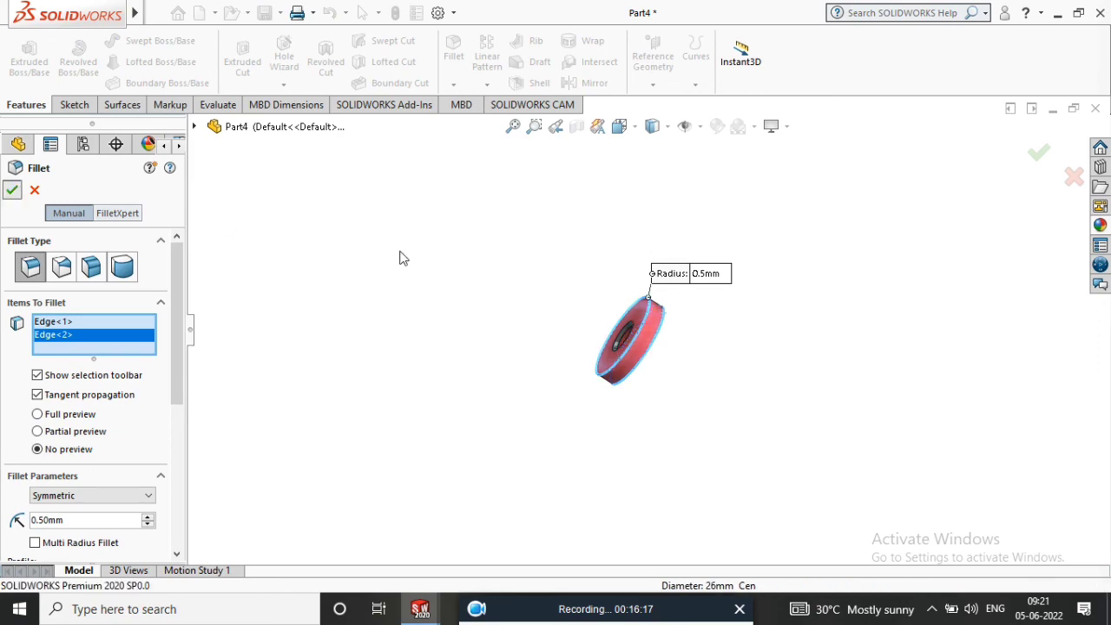
pyautogui.moveTo(638, 317)
pyautogui.mouseDown(button='middle')
pyautogui.moveTo(700, 335)
pyautogui.moveTo(669, 330)
pyautogui.moveTo(667, 225)
pyautogui.moveTo(407, 318)
pyautogui.moveTo(598, 230)
pyautogui.moveTo(687, 364)
pyautogui.moveTo(379, 396)
pyautogui.moveTo(578, 390)
pyautogui.moveTo(182, 185)
pyautogui.mouseUp(button='middle')
pyautogui.scroll(-2, 664, 324)
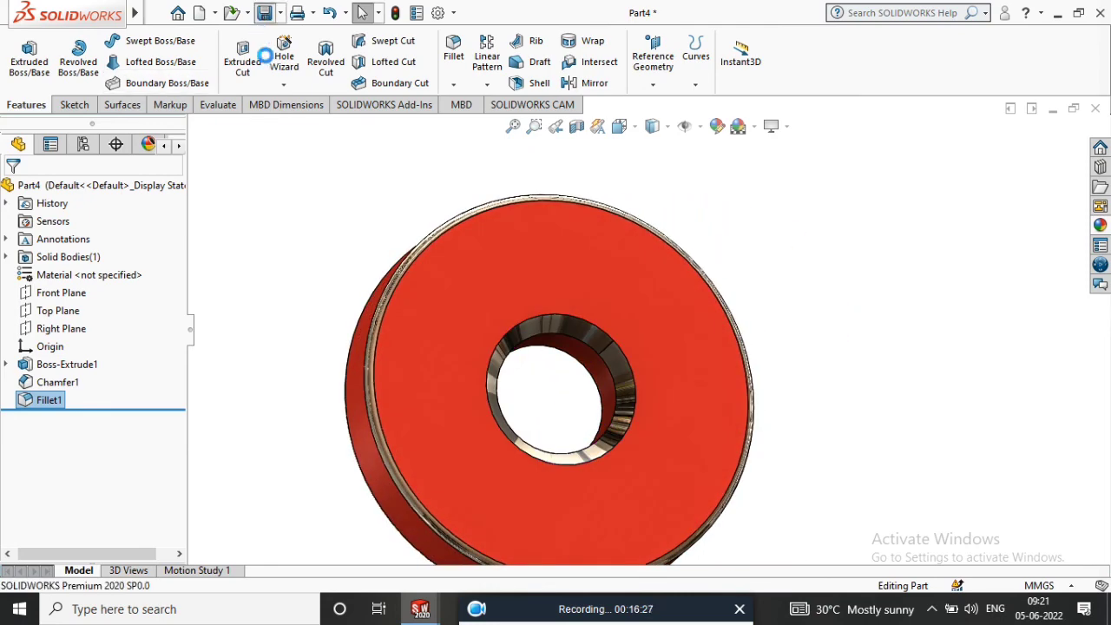
# - Save the part as 'top sheald.SLDPRT' in the geat spinner folder
pyautogui.click(461, 367)
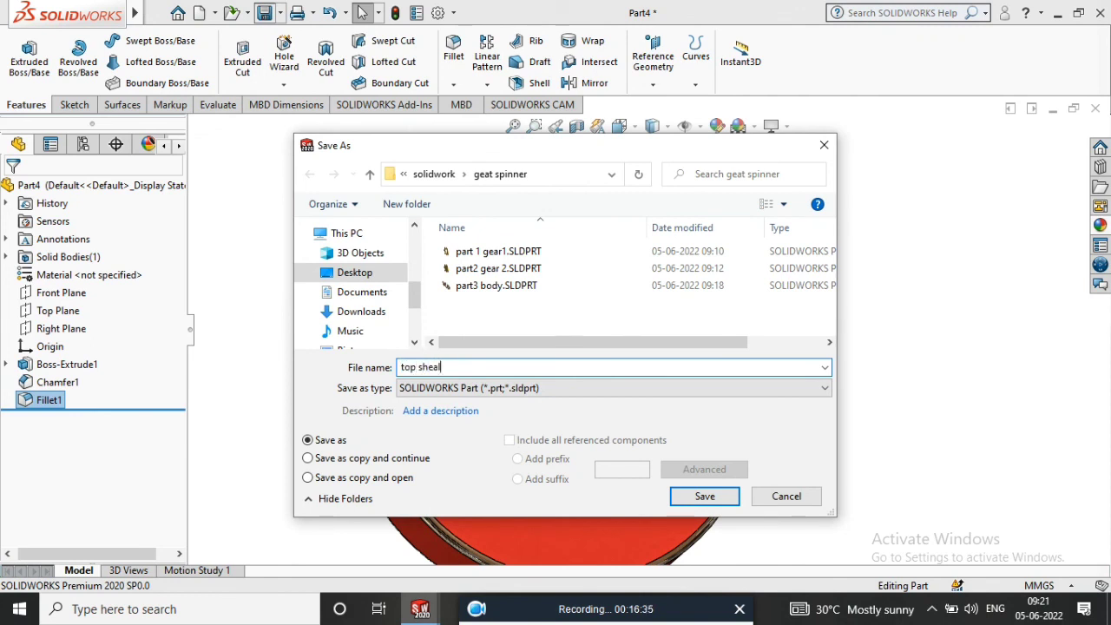
pyautogui.click(726, 500)
pyautogui.scroll(2, 589, 375)
pyautogui.moveTo(596, 373)
pyautogui.mouseDown(button='middle')
pyautogui.moveTo(466, 426)
pyautogui.moveTo(641, 410)
pyautogui.moveTo(565, 379)
pyautogui.mouseUp(button='middle')
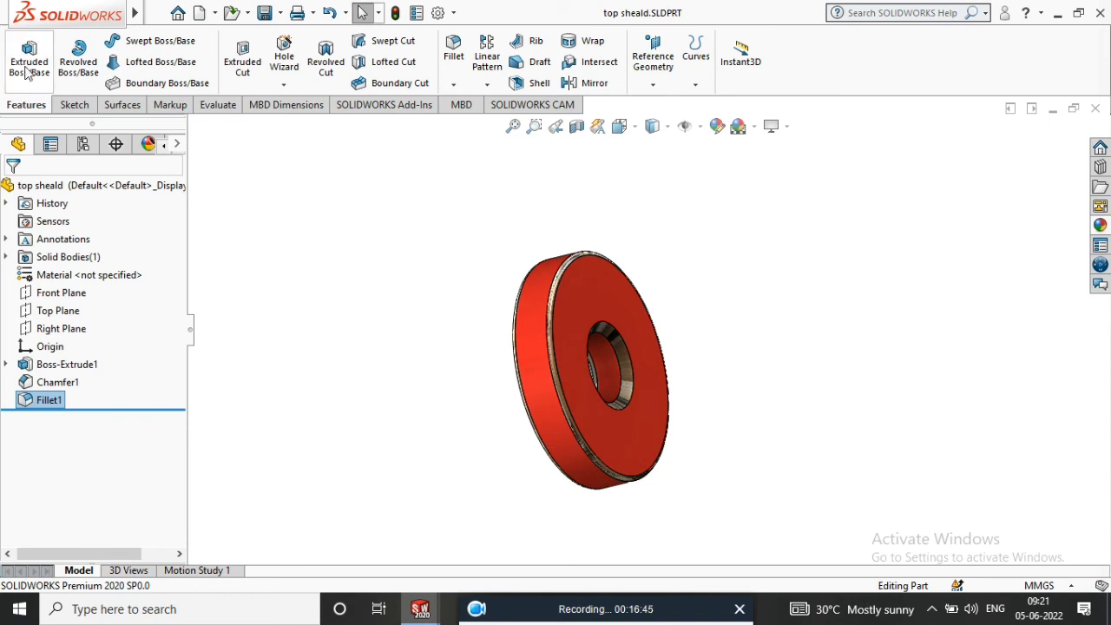